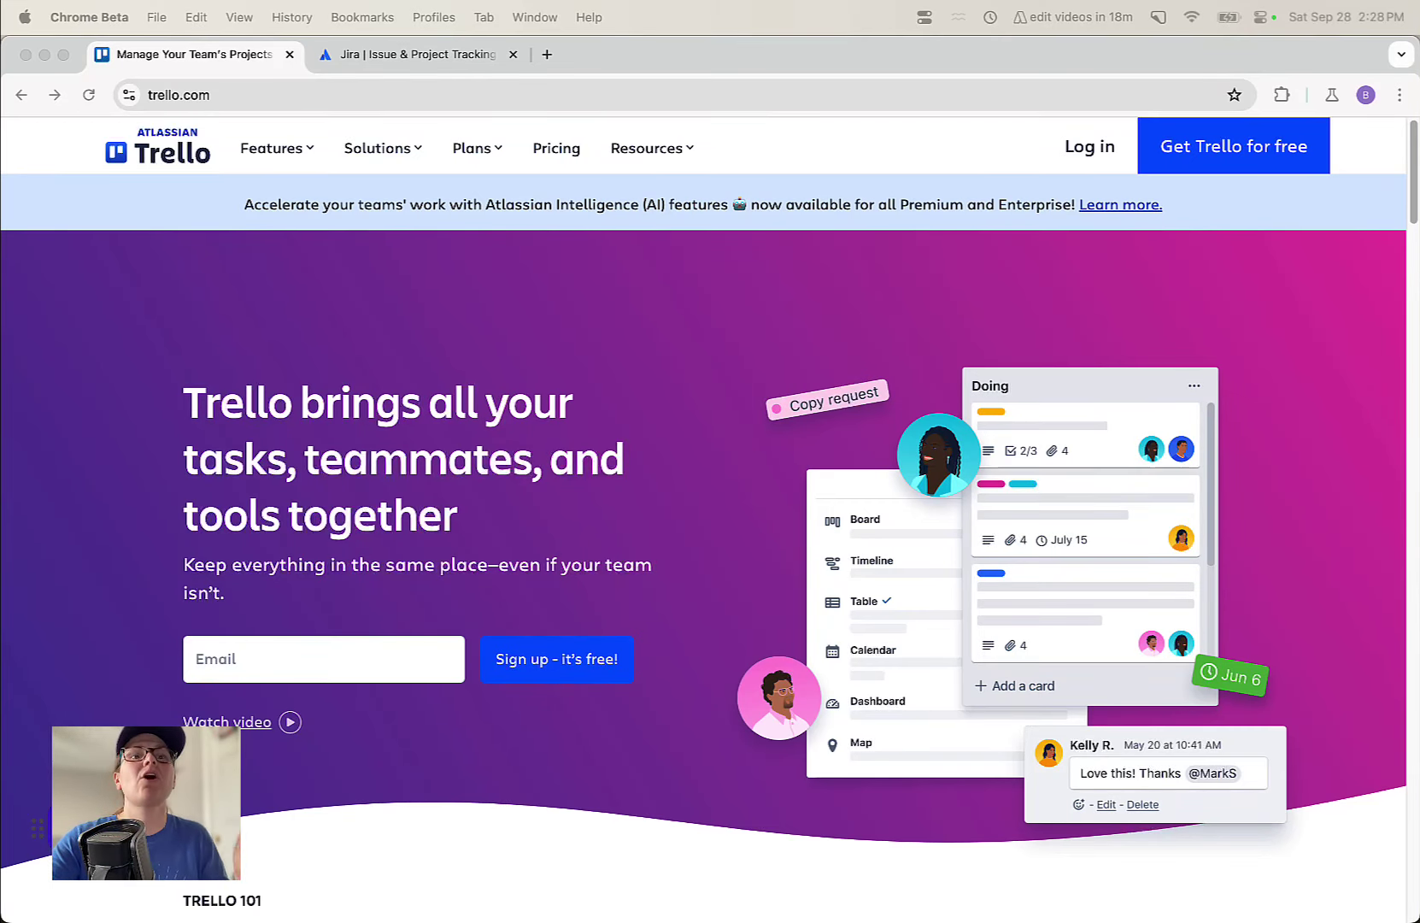
- Scroll down the Trello homepage to review its product features
scroll(610, 432, "down", 10)
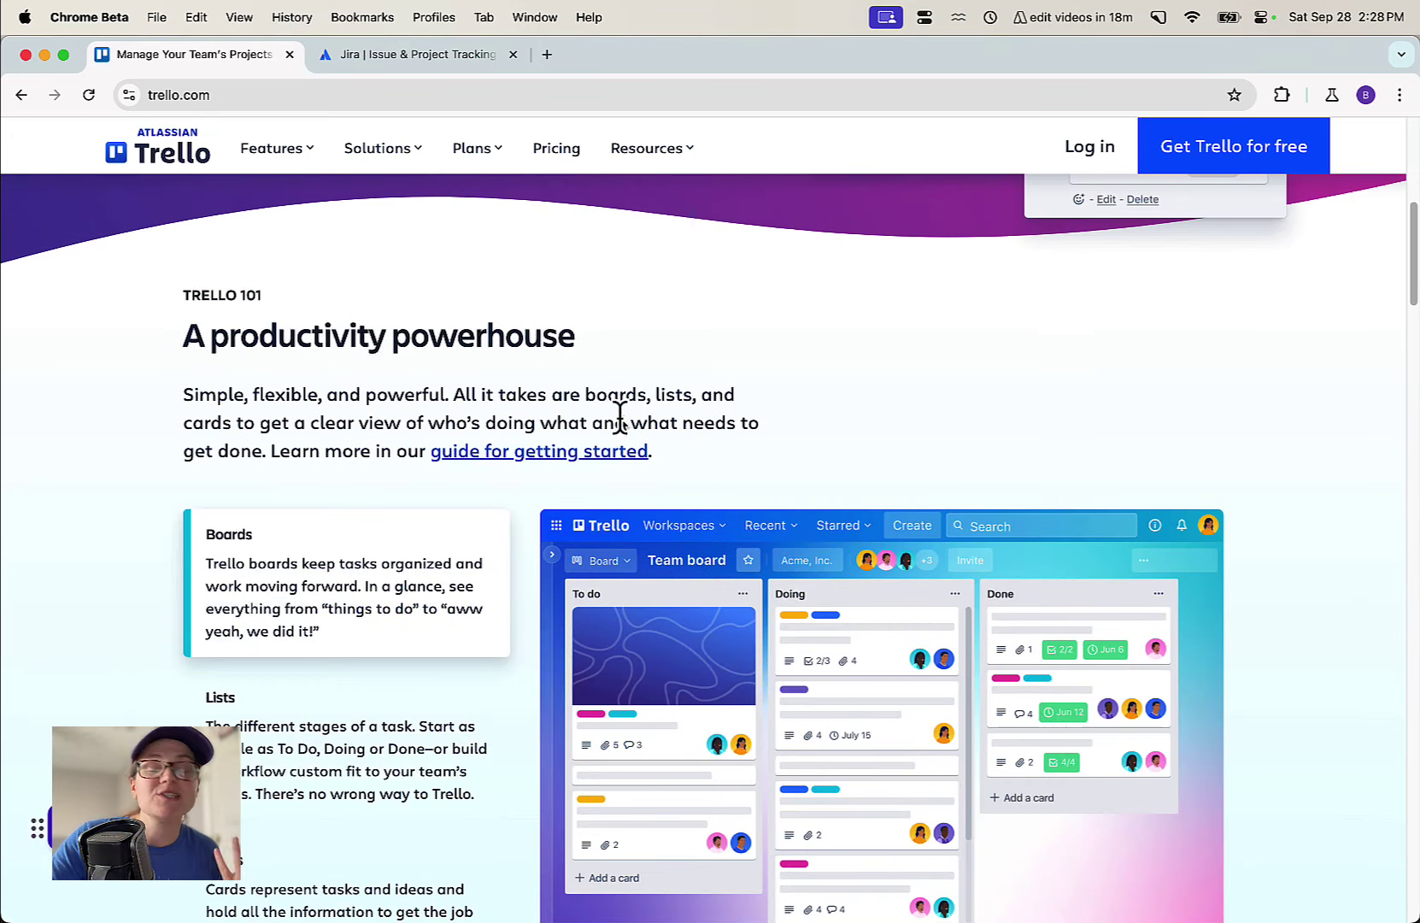
scroll(623, 435, "down", 3)
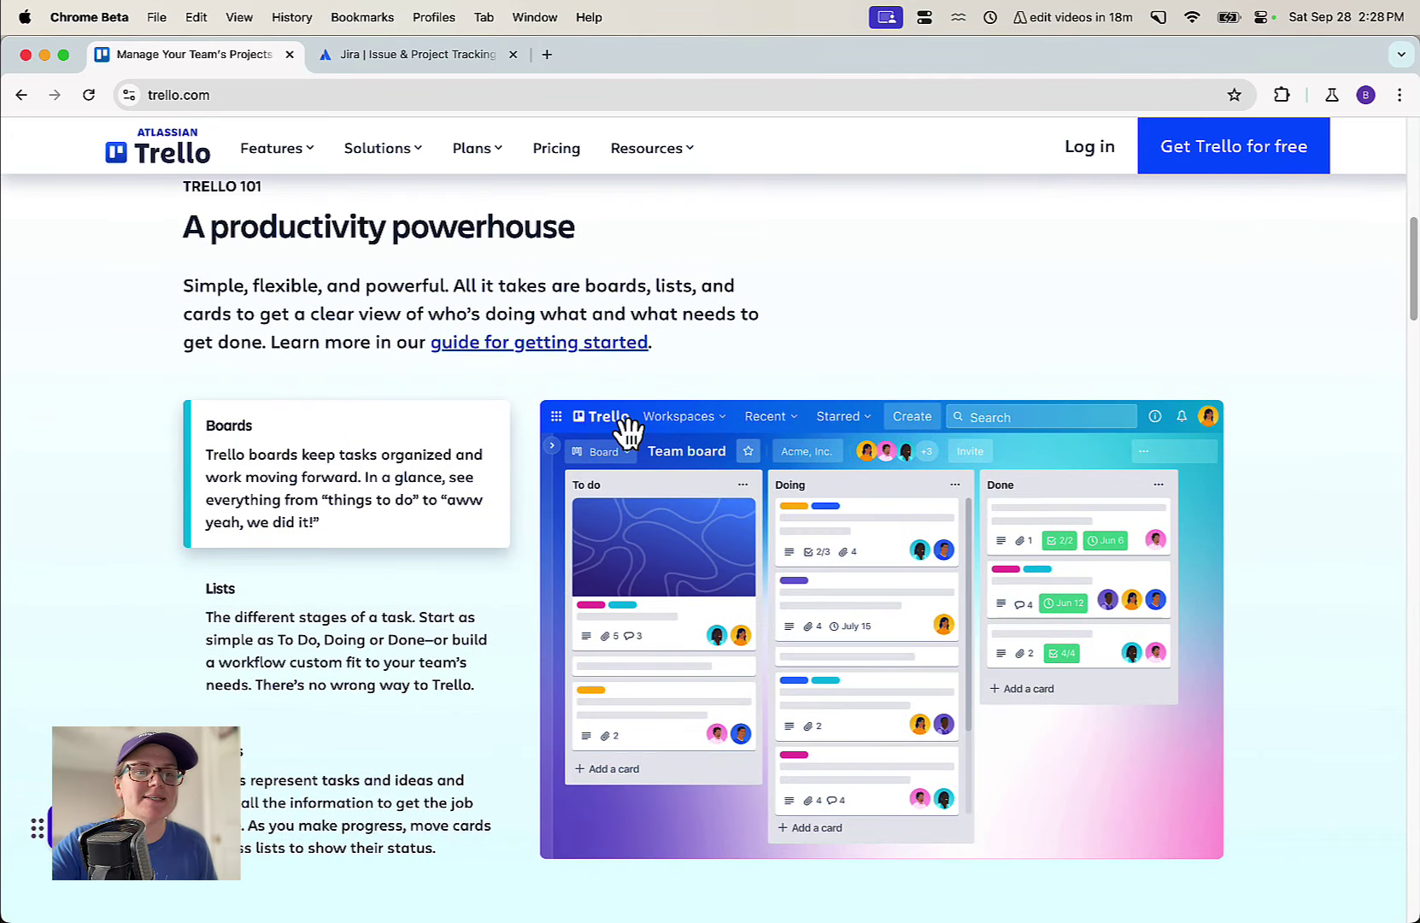
scroll(632, 441, "down", 6)
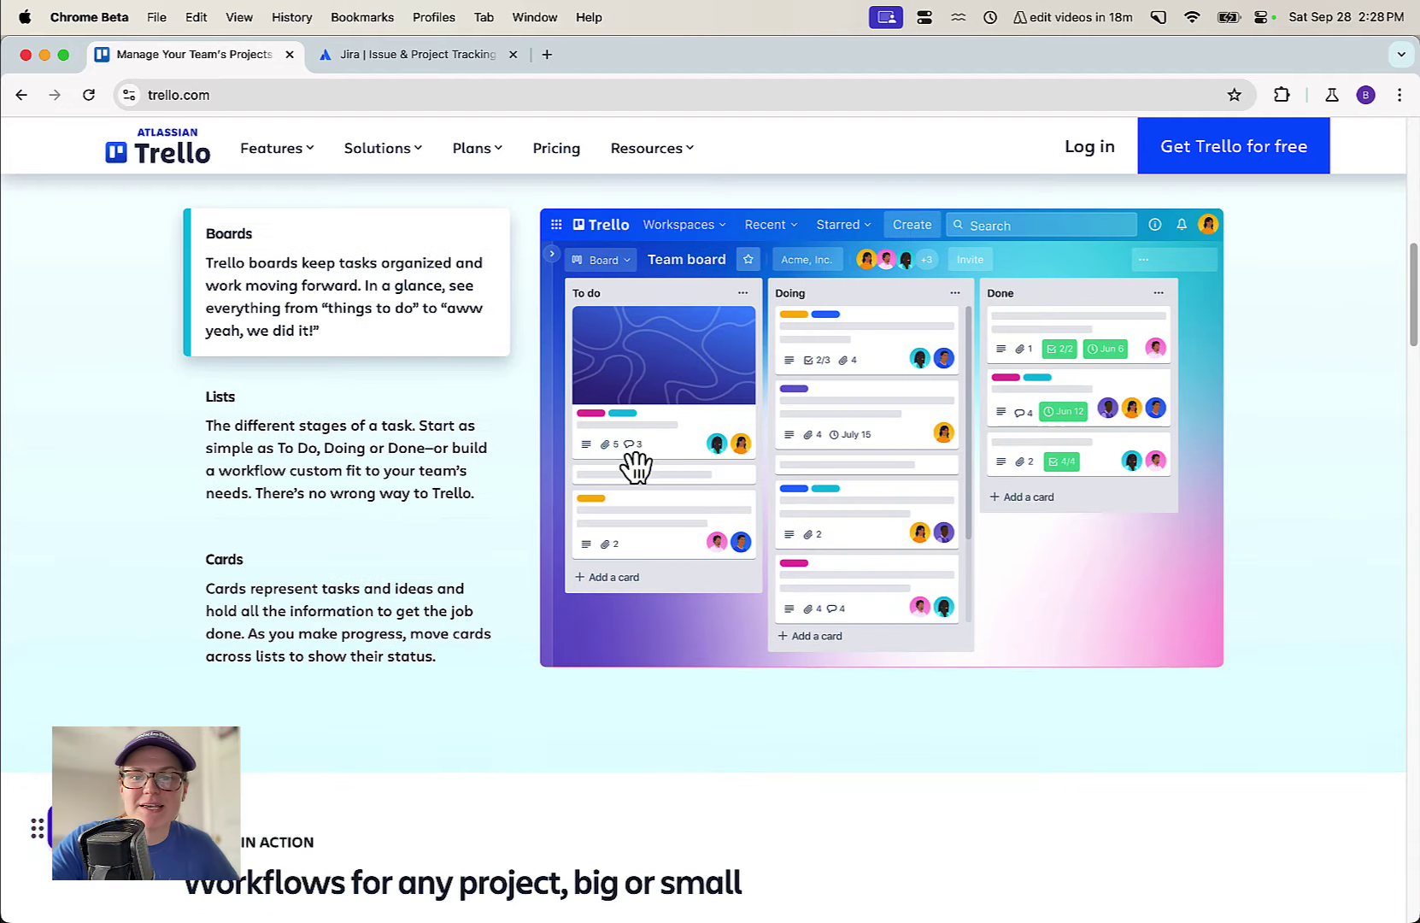
scroll(708, 596, "down", 4)
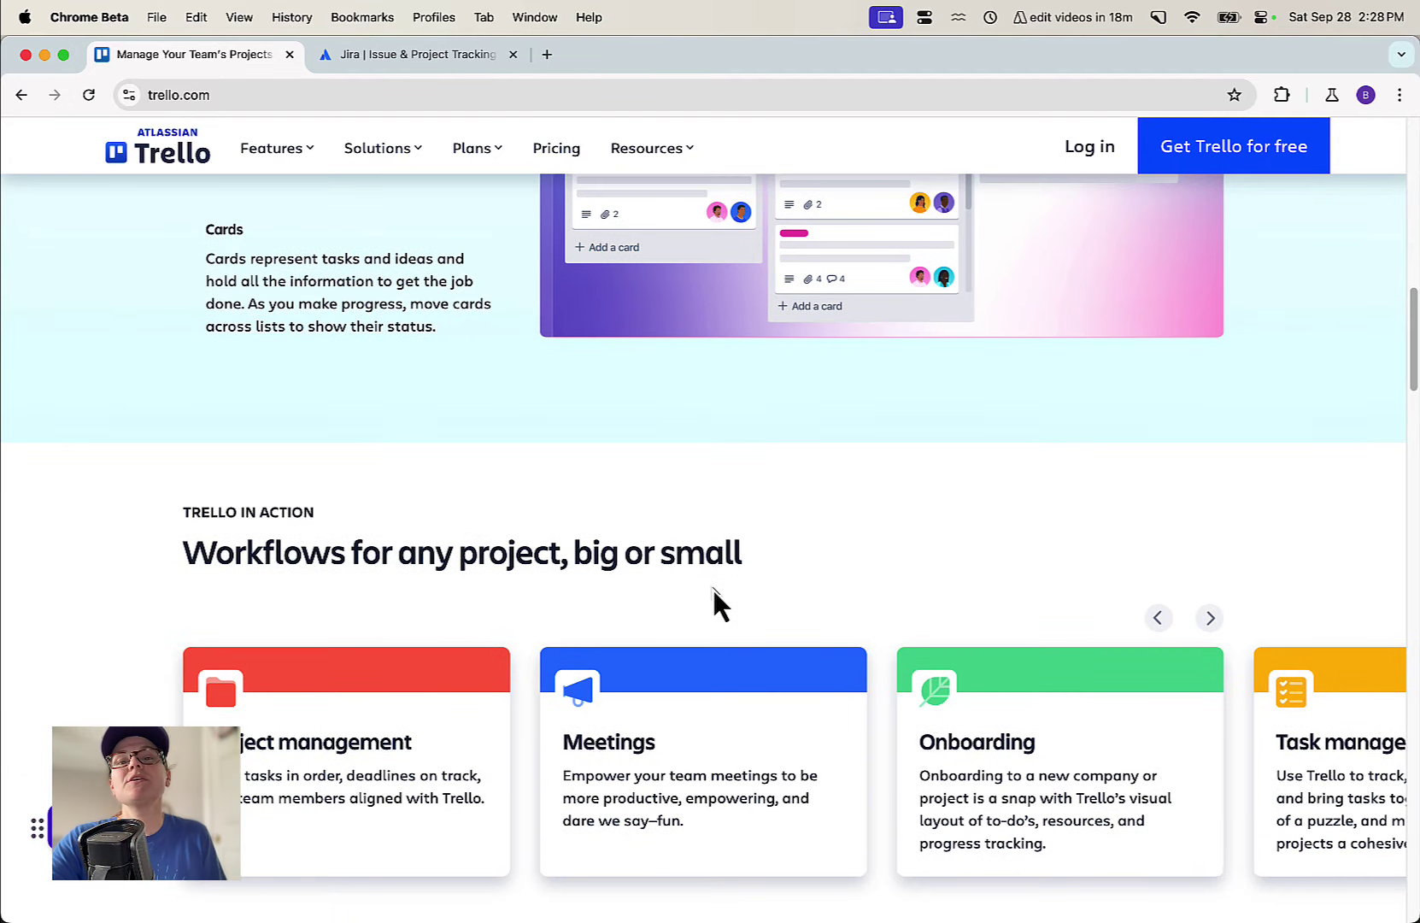
scroll(720, 598, "down", 1)
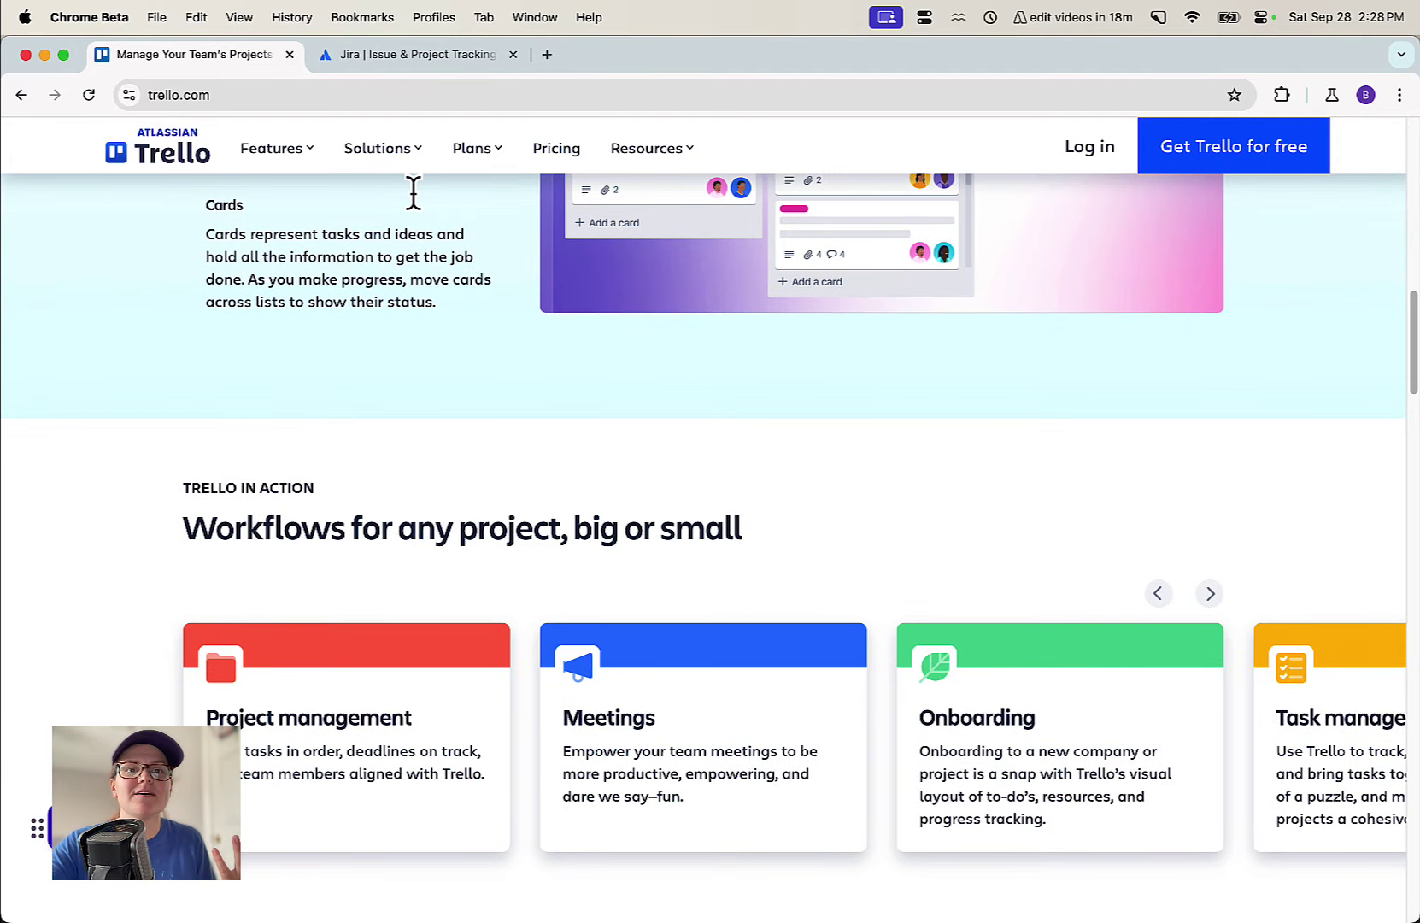
- Scroll through the Jira product page for comparison, then go back to the Trello site
left_click(435, 54)
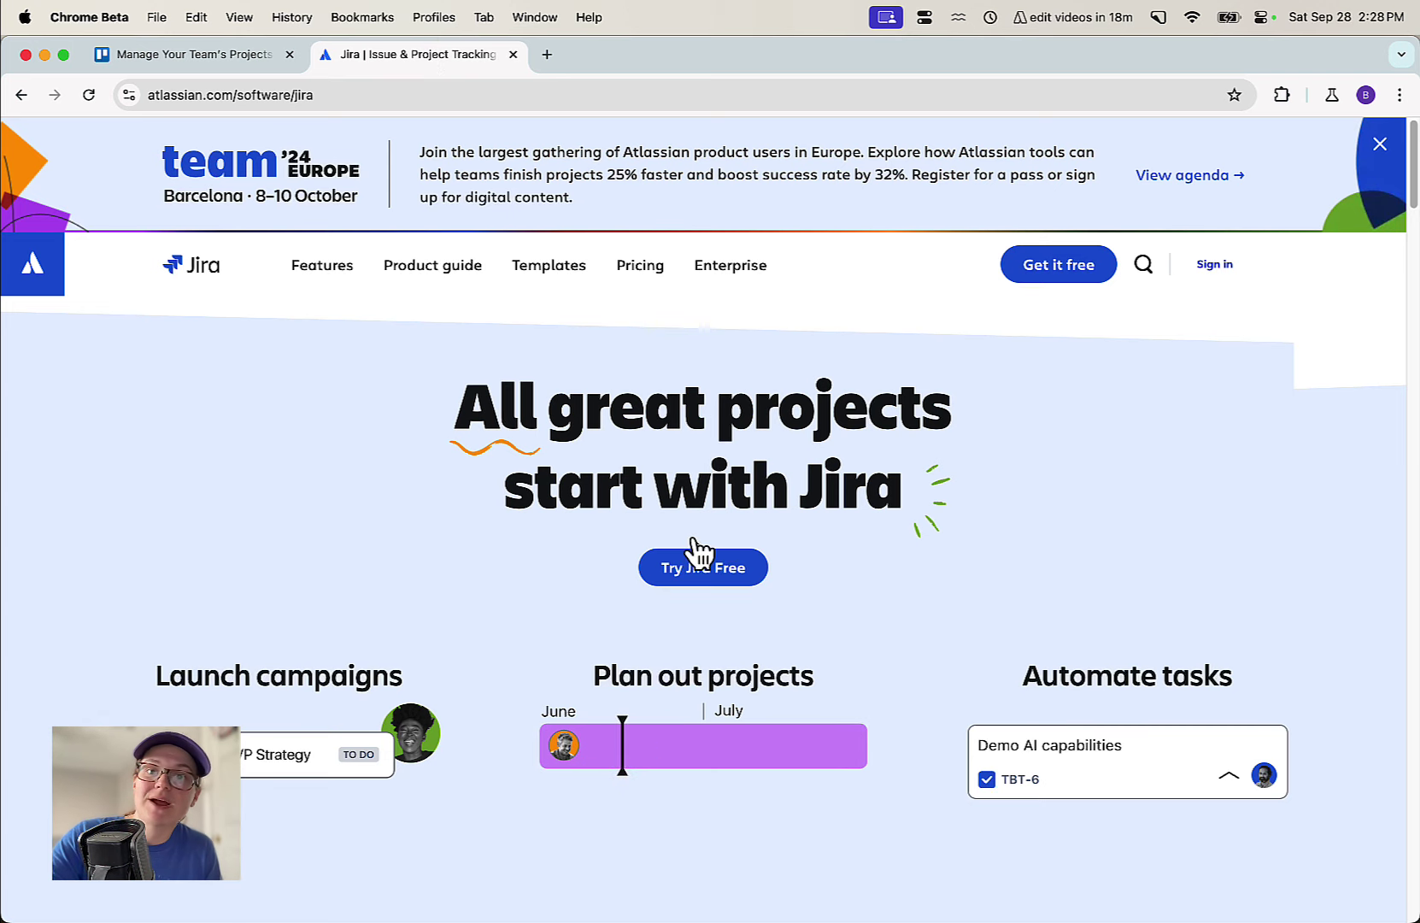
scroll(629, 539, "down", 3)
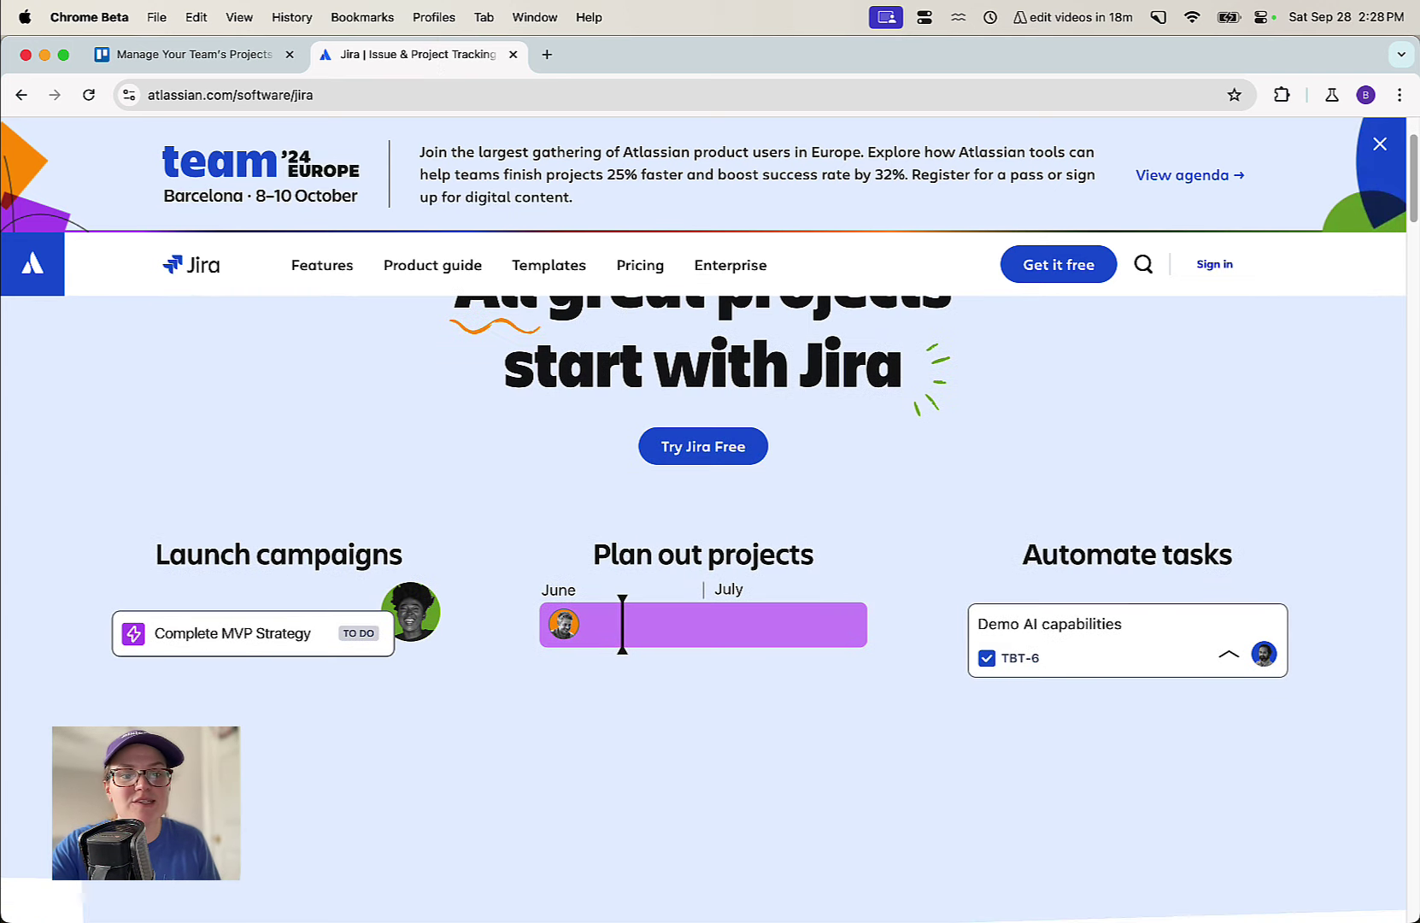
scroll(645, 538, "down", 5)
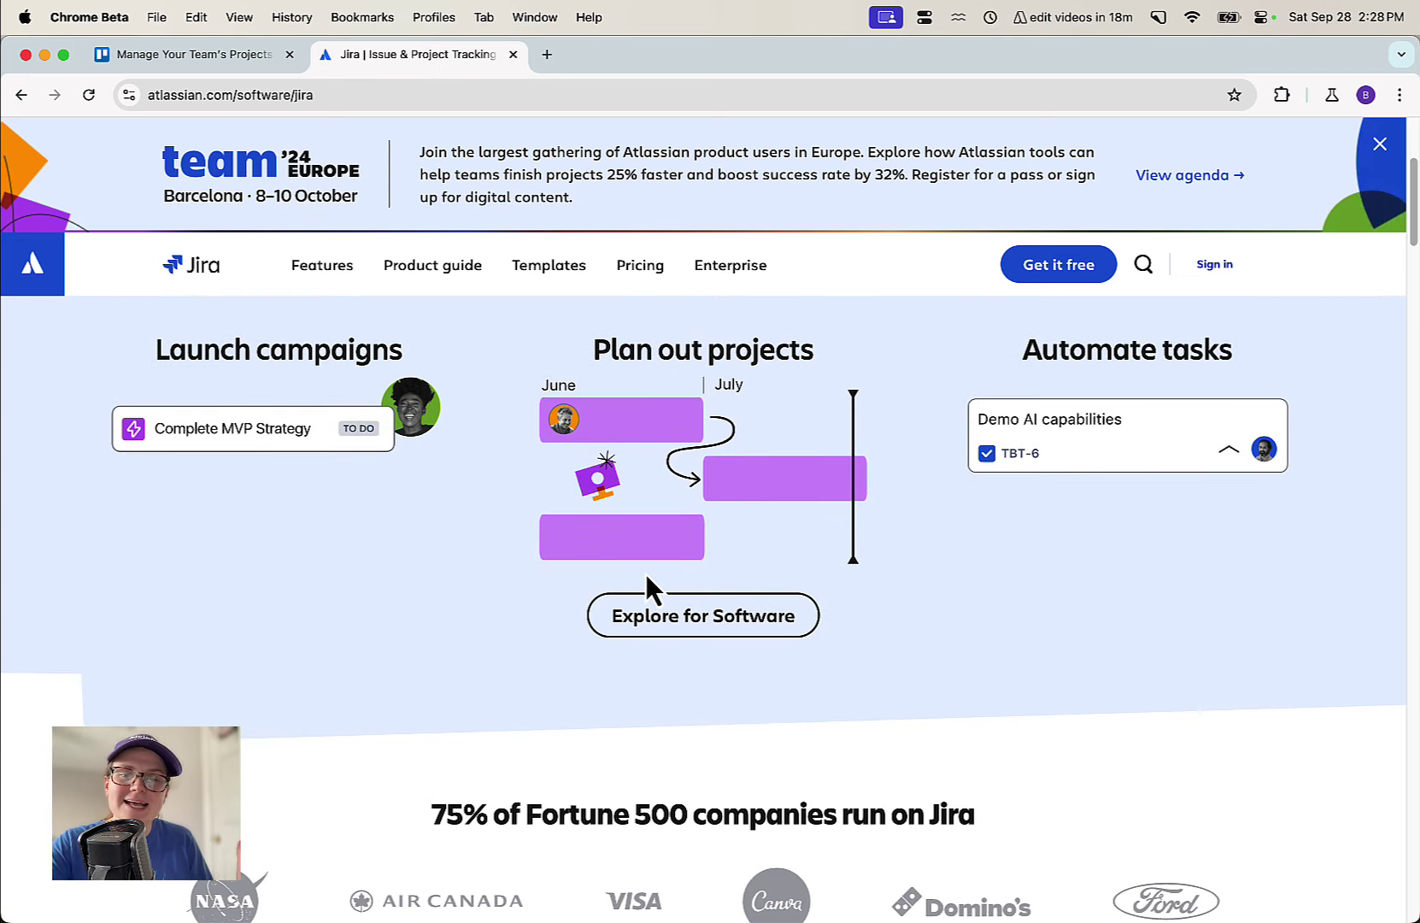
scroll(645, 577, "down", 2)
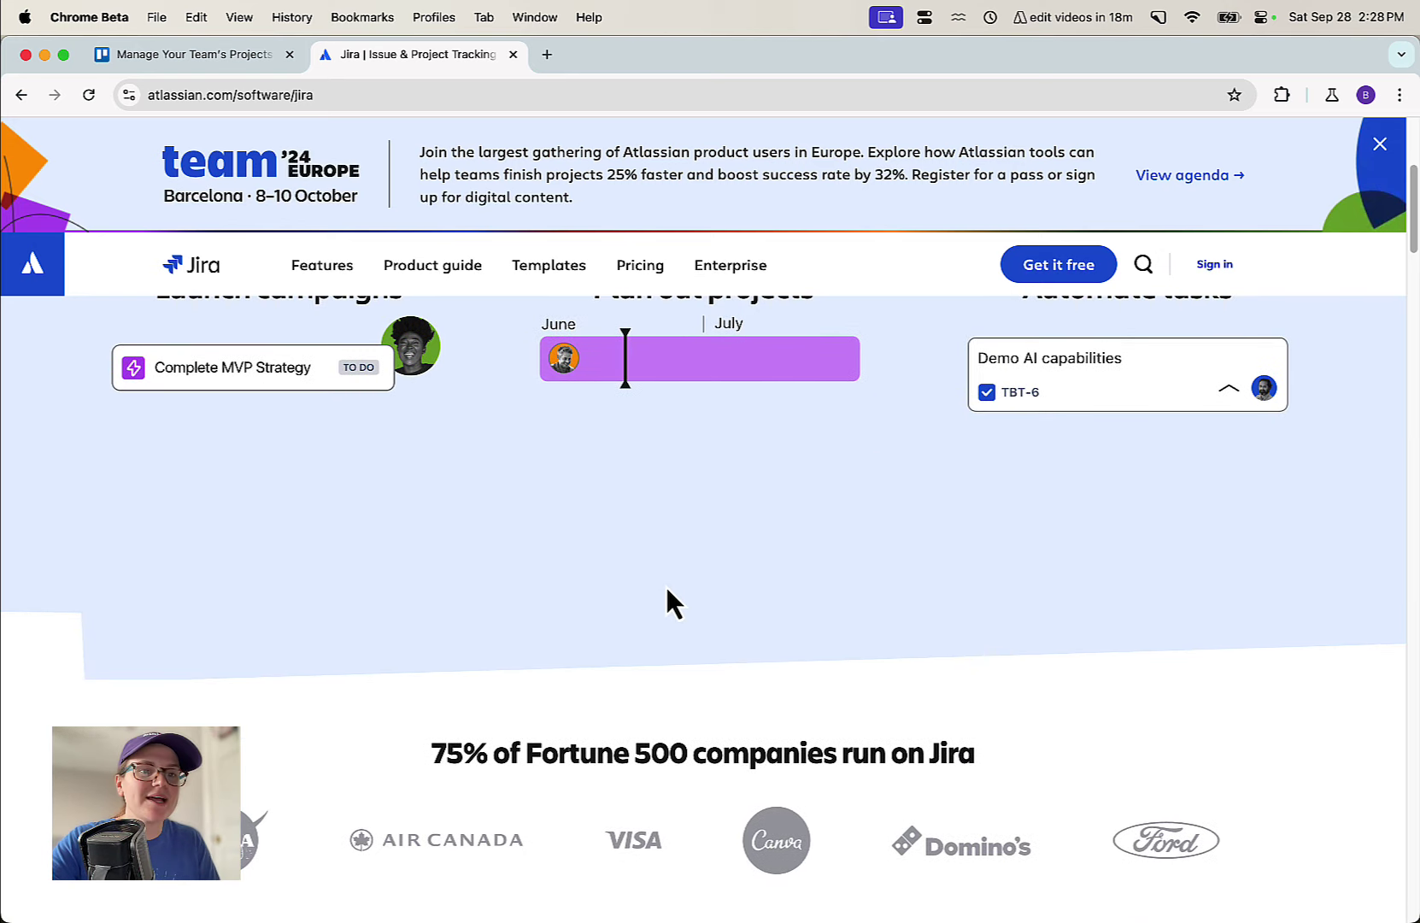
scroll(666, 585, "down", 1)
scroll(668, 594, "down", 8)
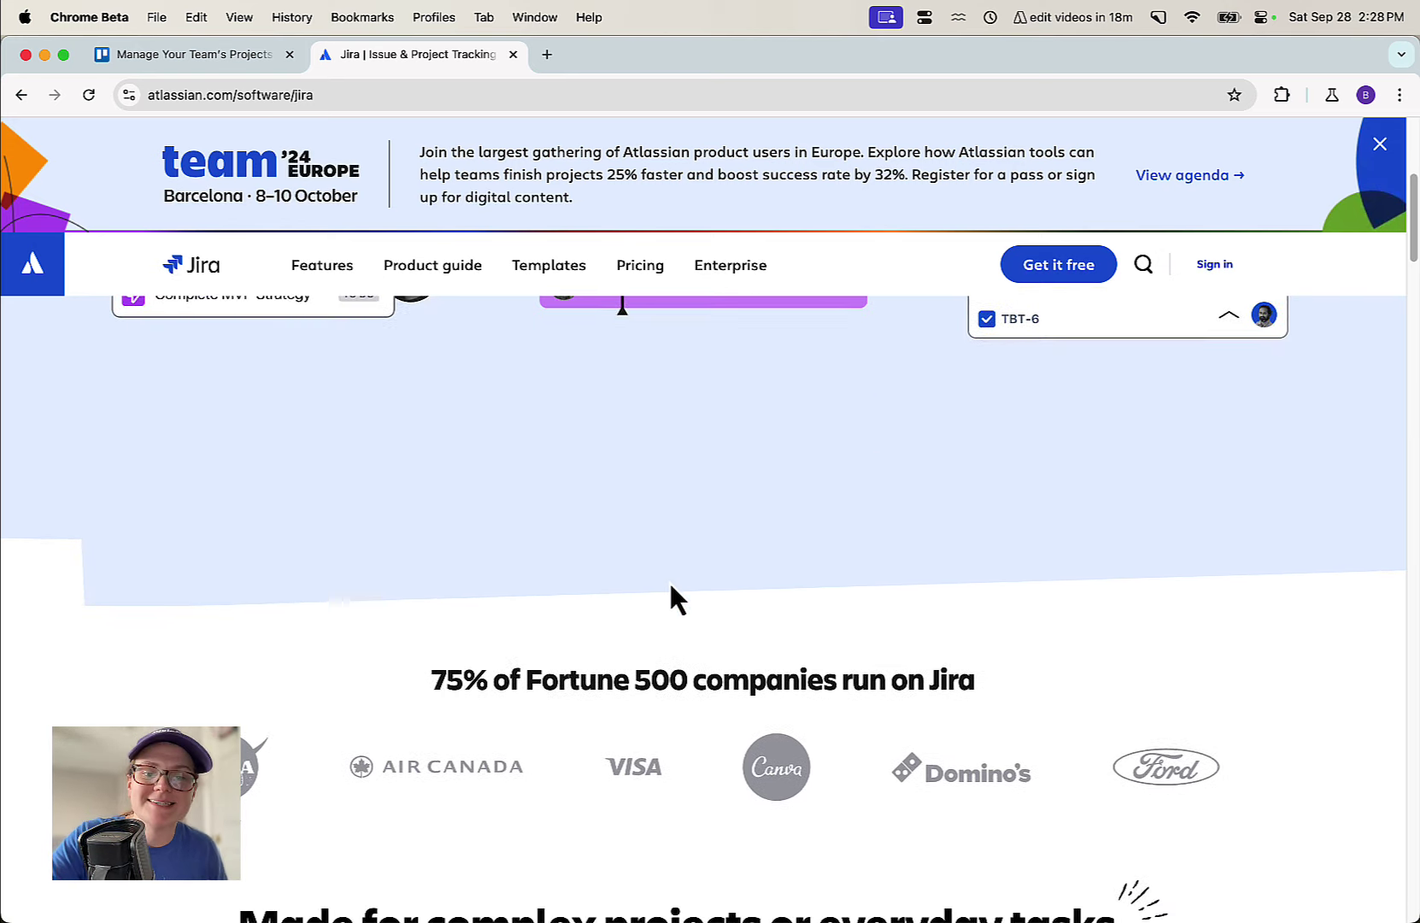
scroll(680, 579, "up", 10)
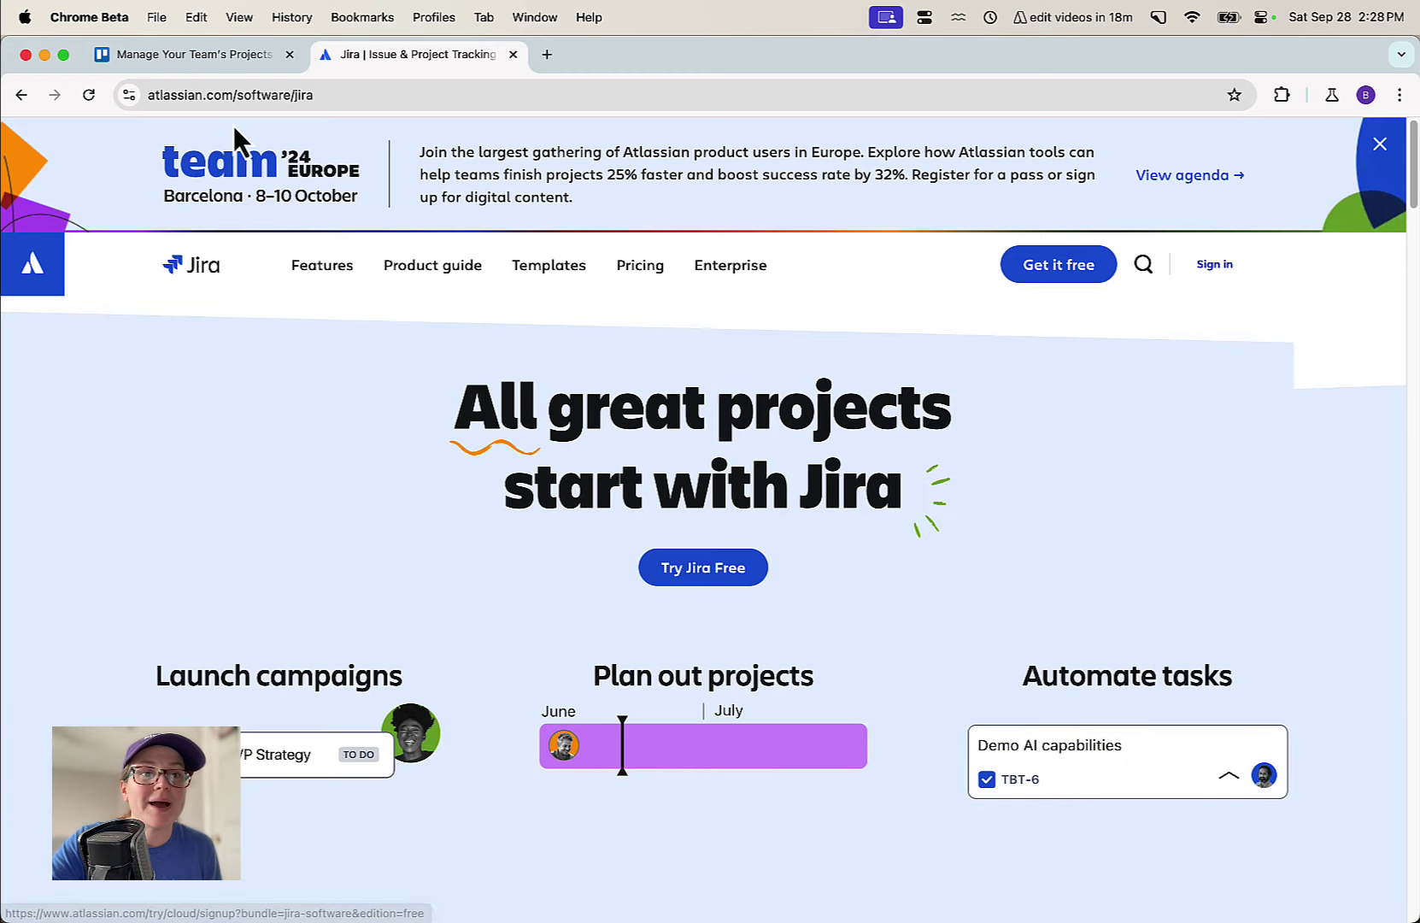
left_click(226, 60)
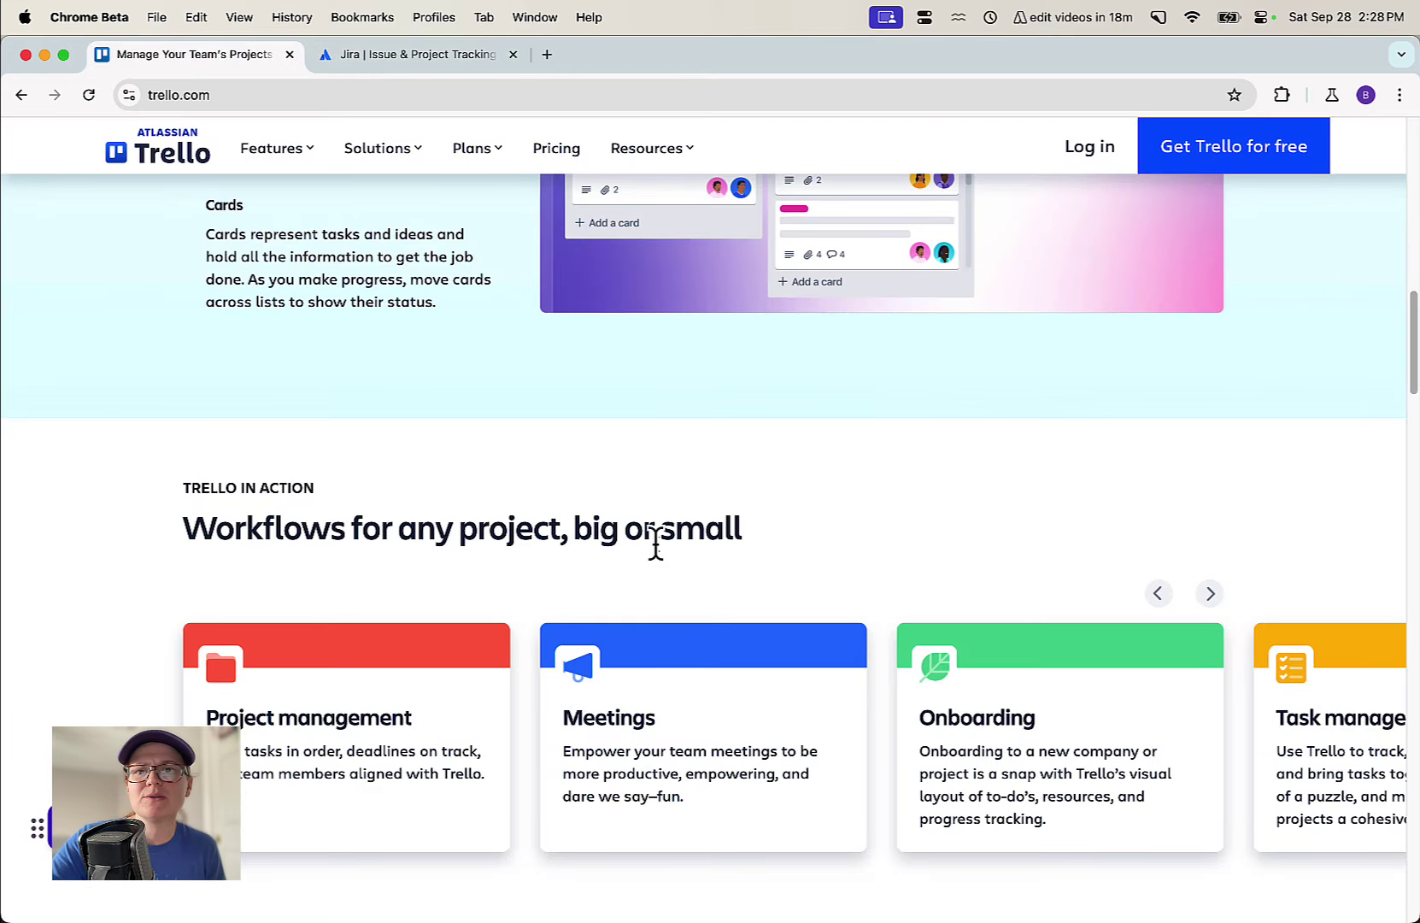
scroll(666, 557, "up", 6)
- View Trello's pricing plans, then Jira's pricing plans, and return to Trello's pricing
left_click(557, 151)
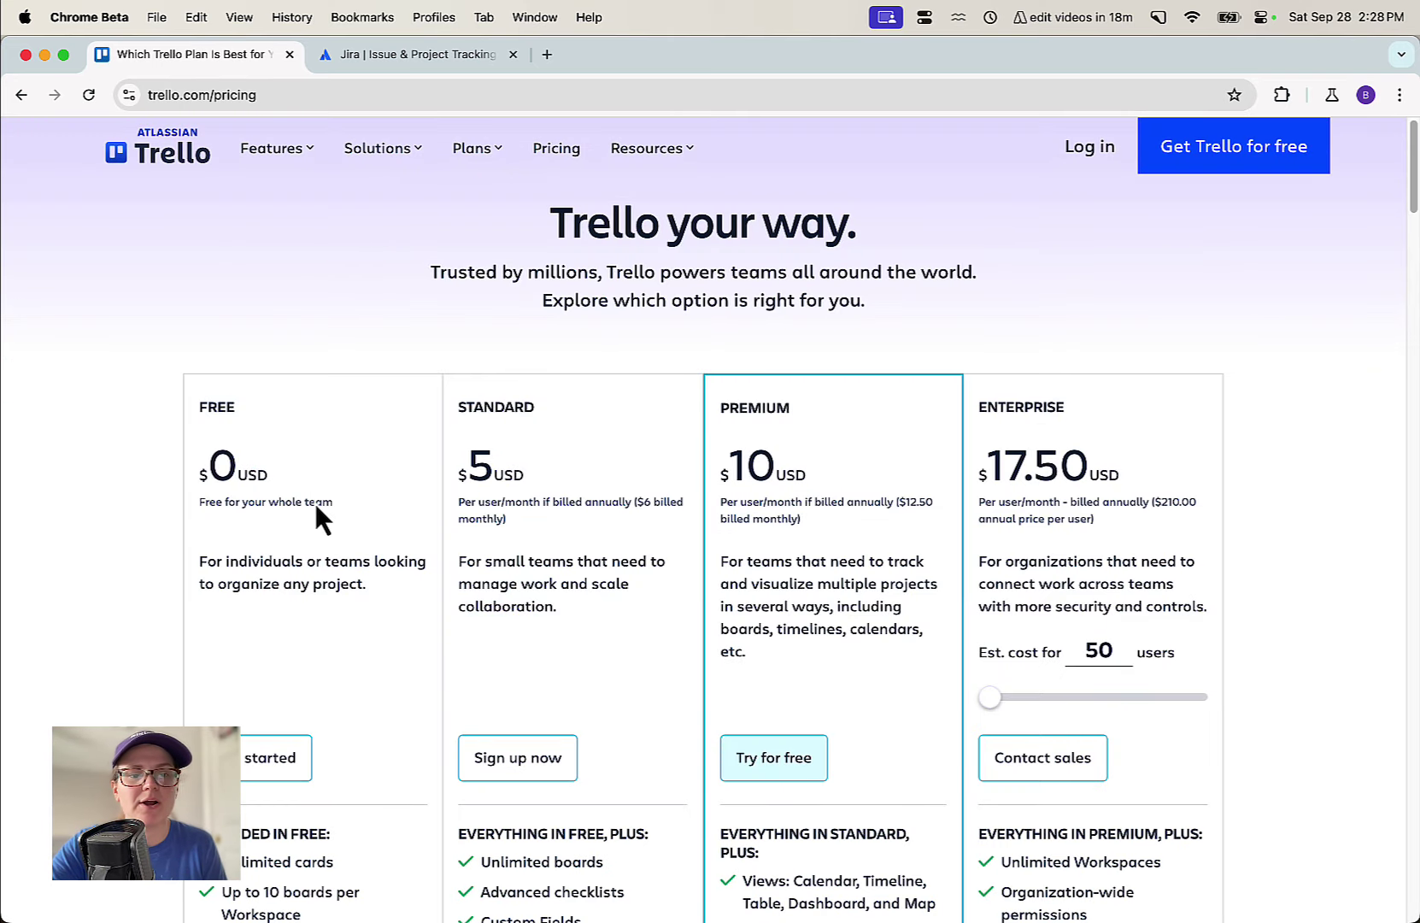
scroll(316, 504, "down", 3)
left_click(409, 56)
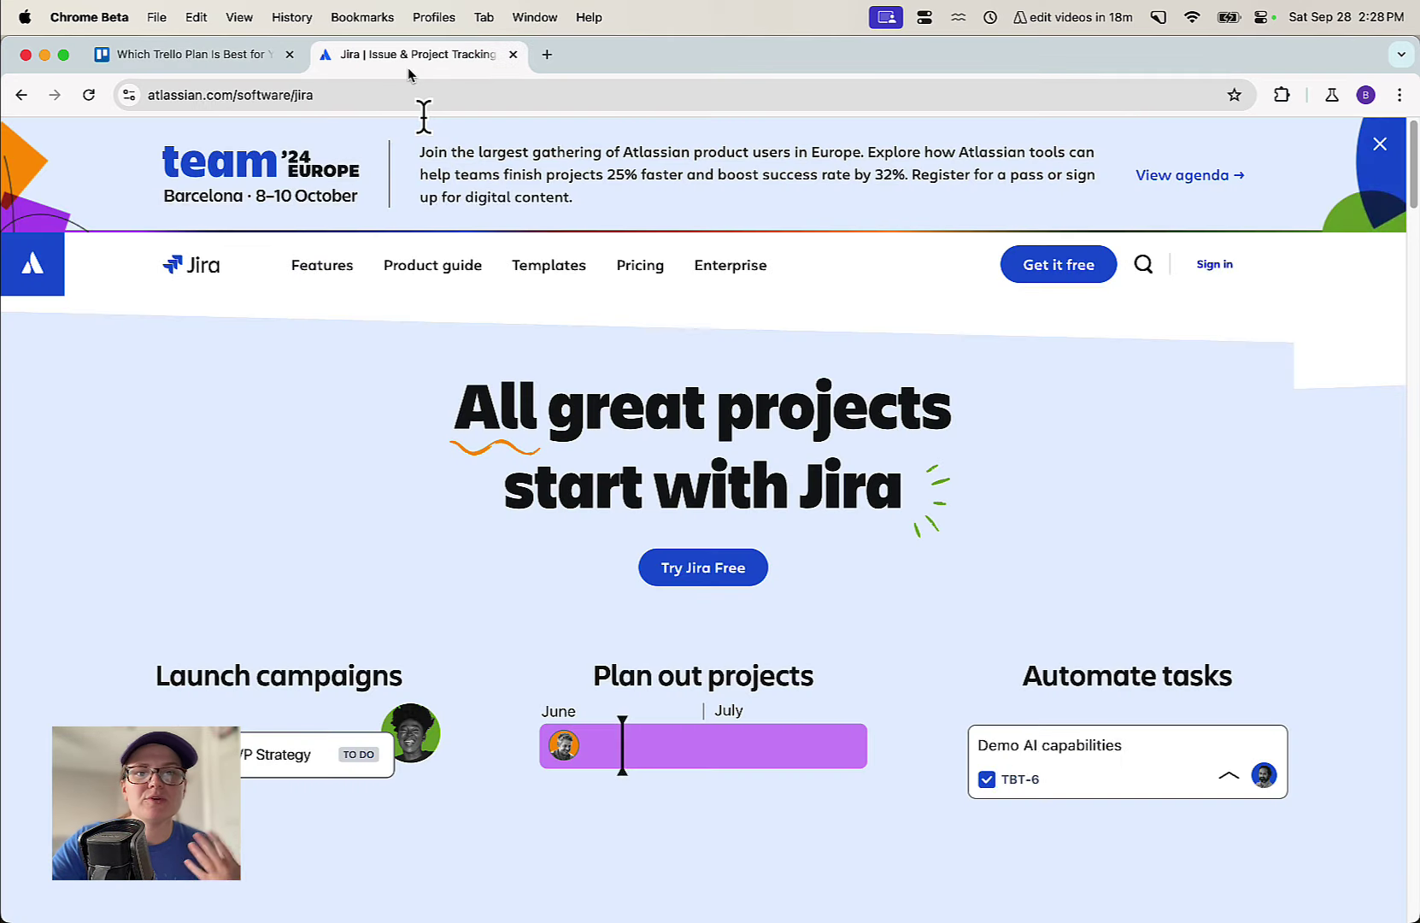
left_click(623, 272)
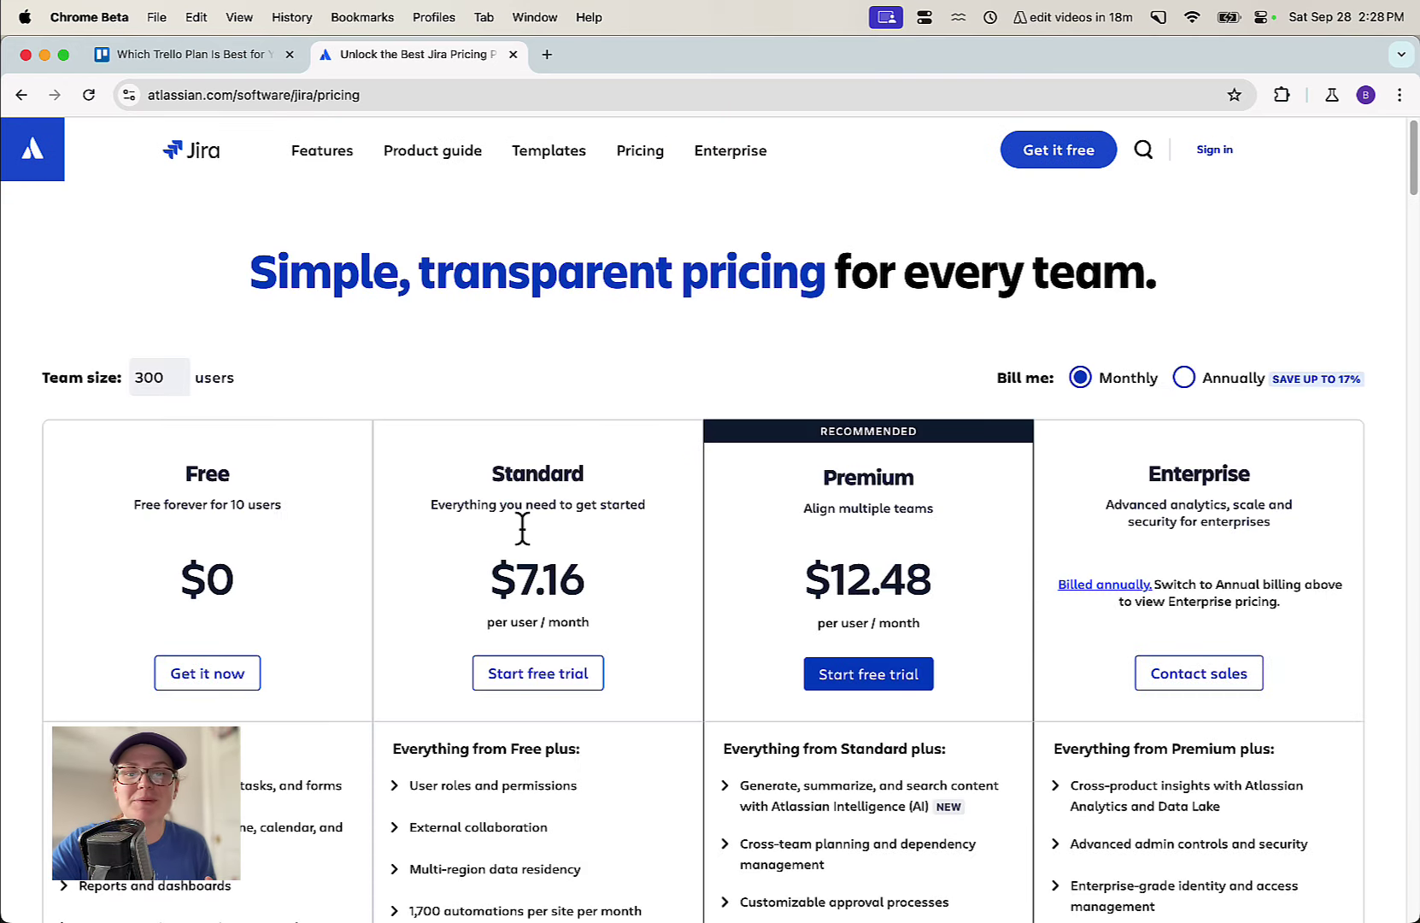
scroll(523, 564, "down", 3)
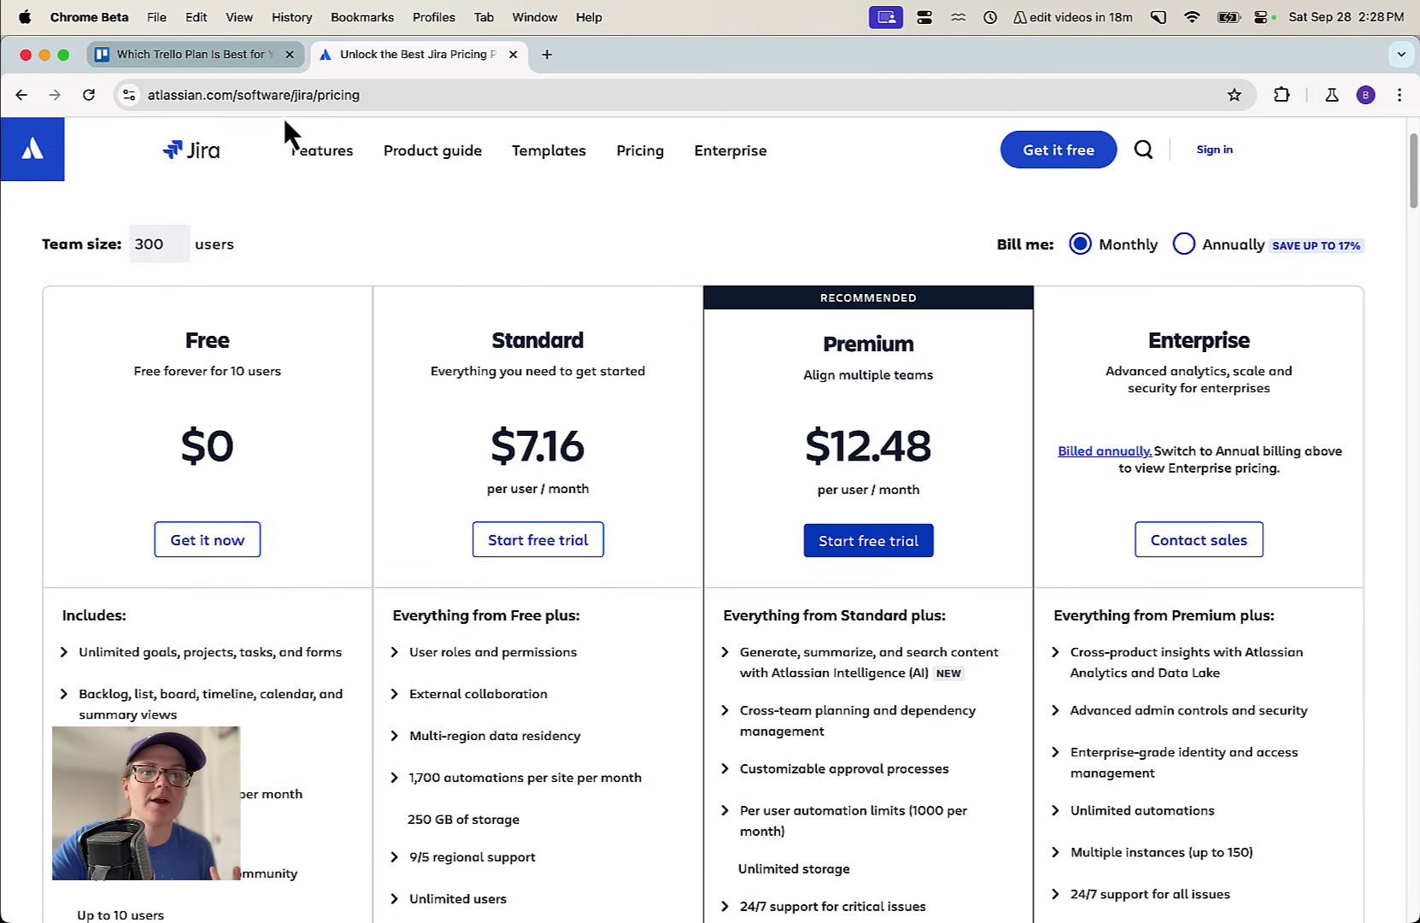
left_click(188, 54)
scroll(704, 547, "up", 1)
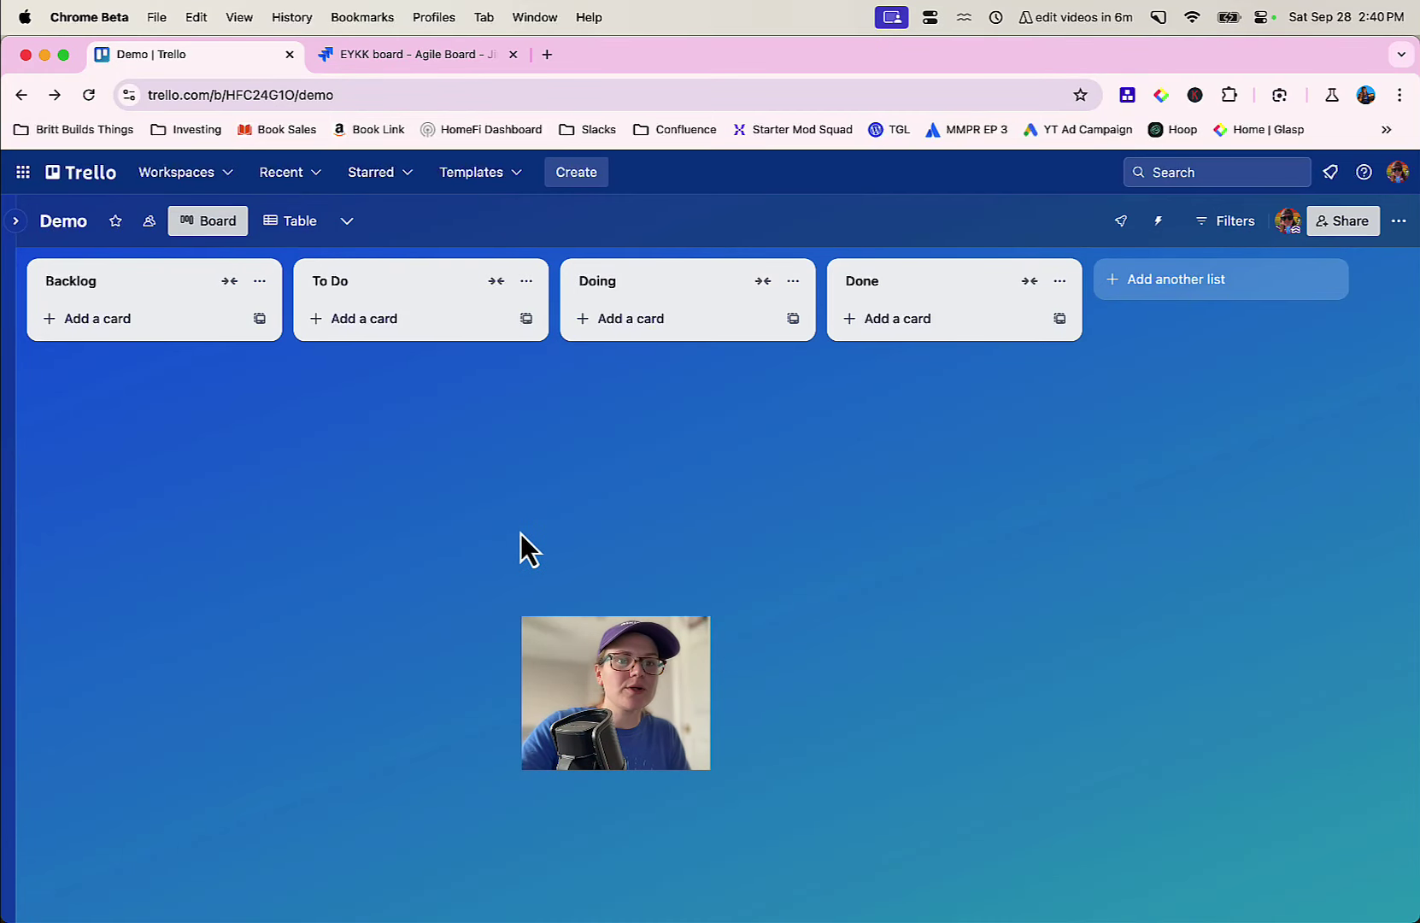
left_click(225, 183)
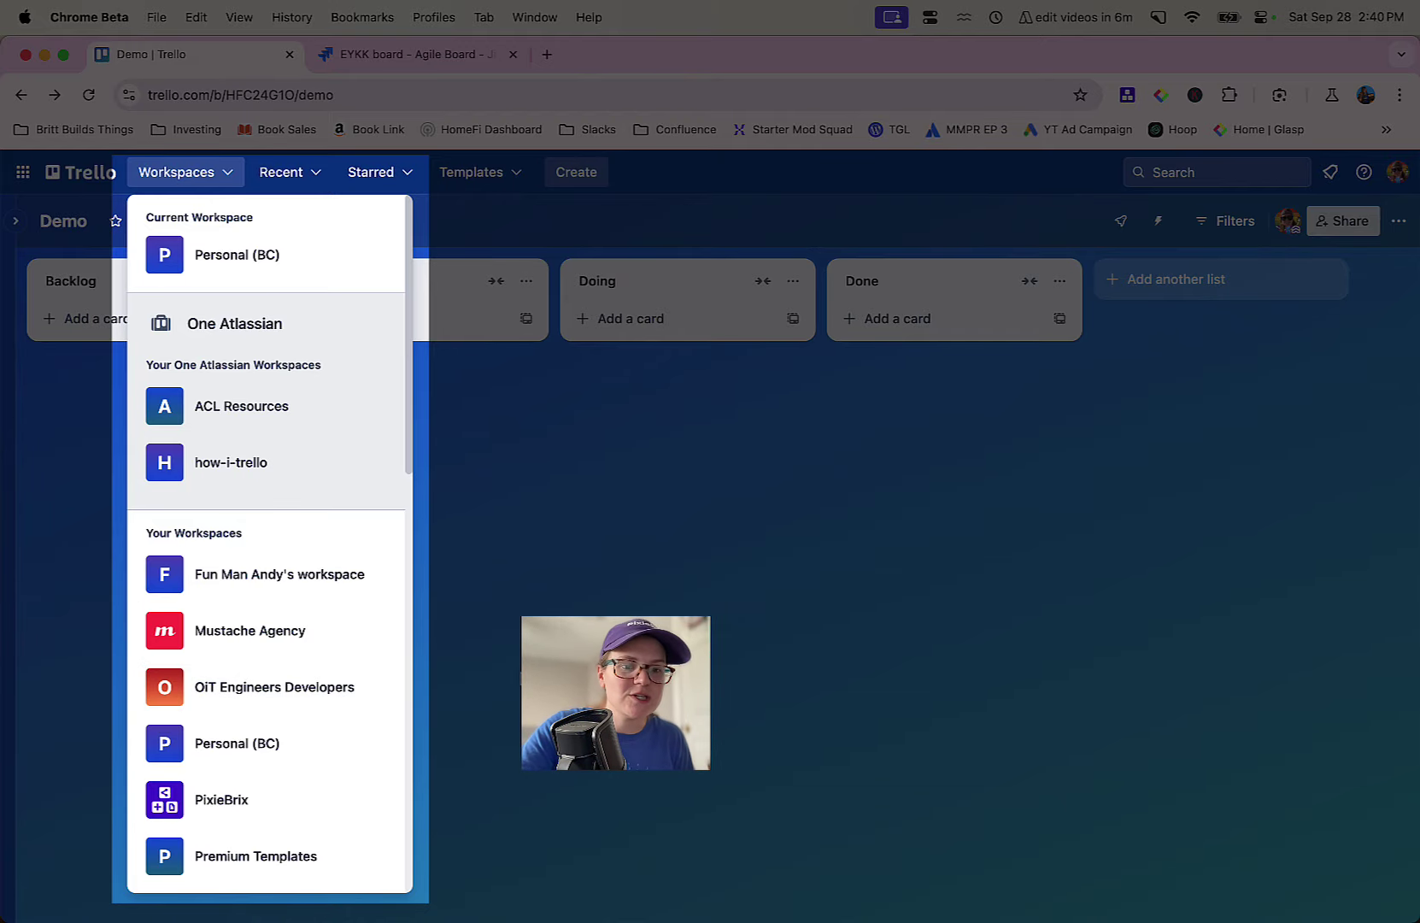
key("Escape")
left_click(397, 60)
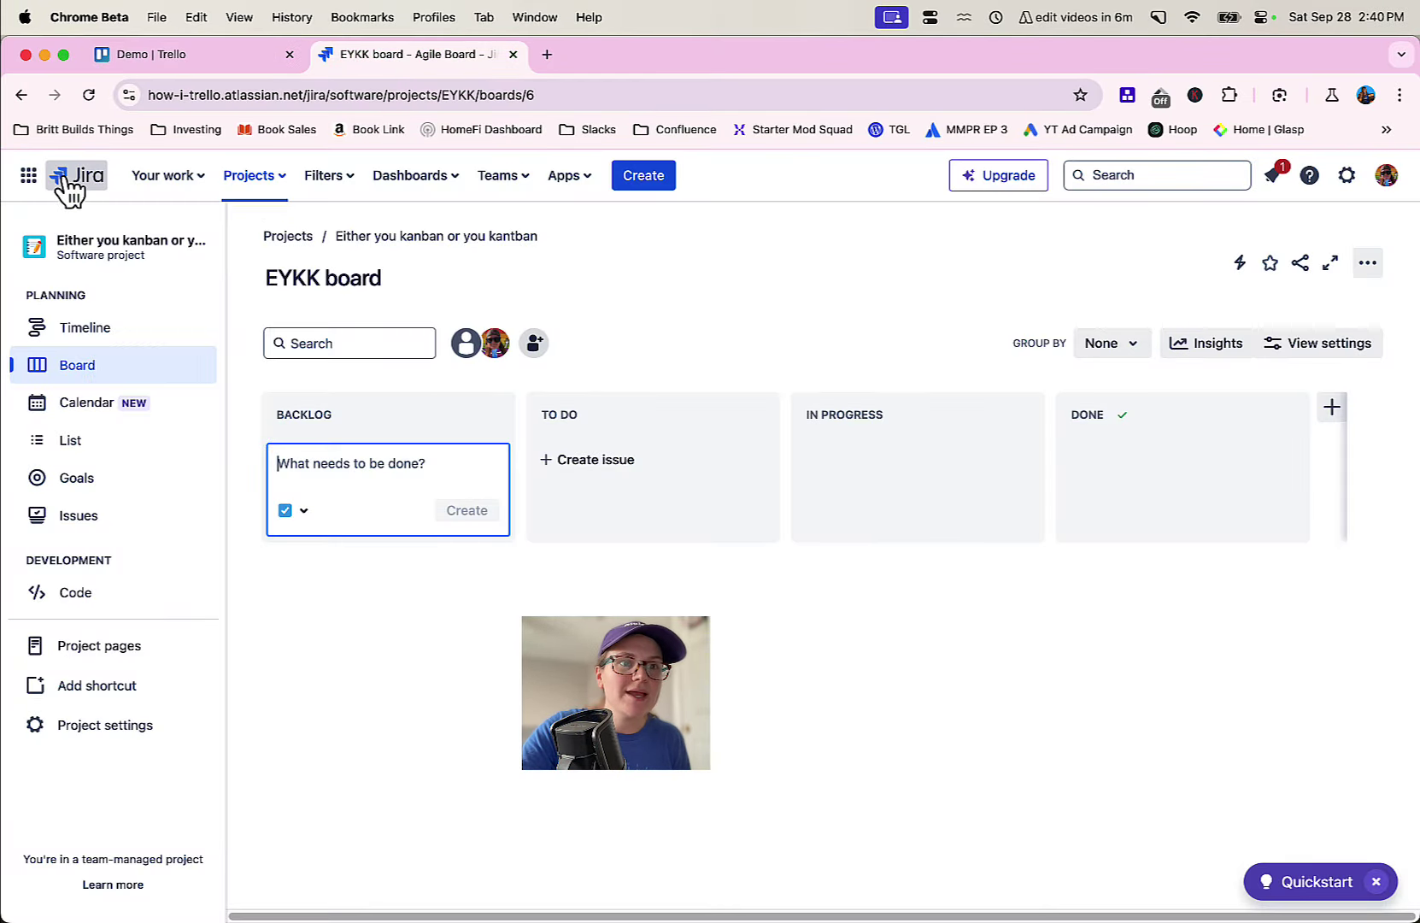
left_click(28, 177)
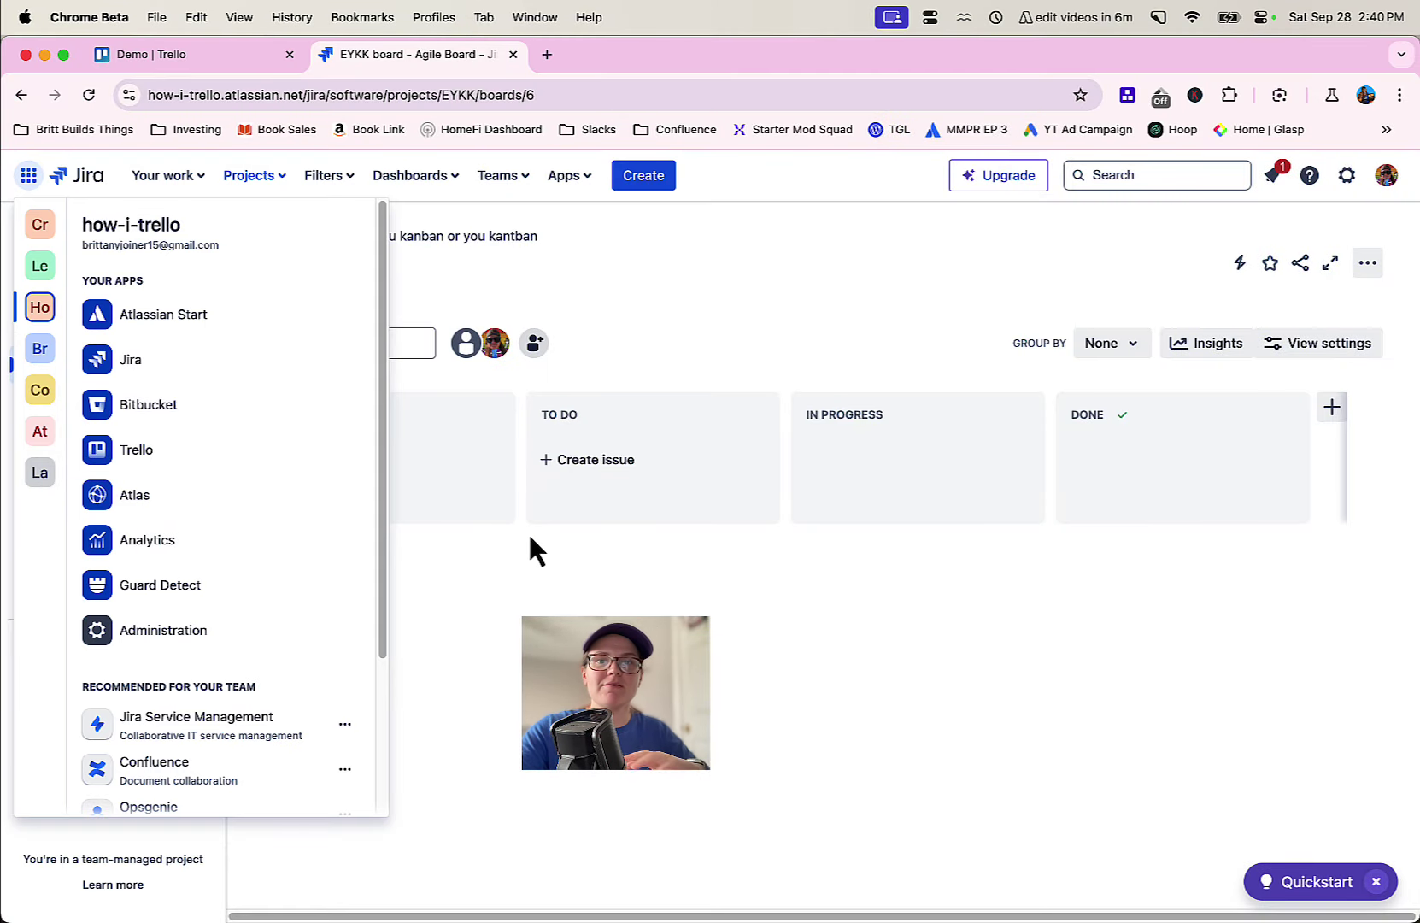
left_click(479, 484)
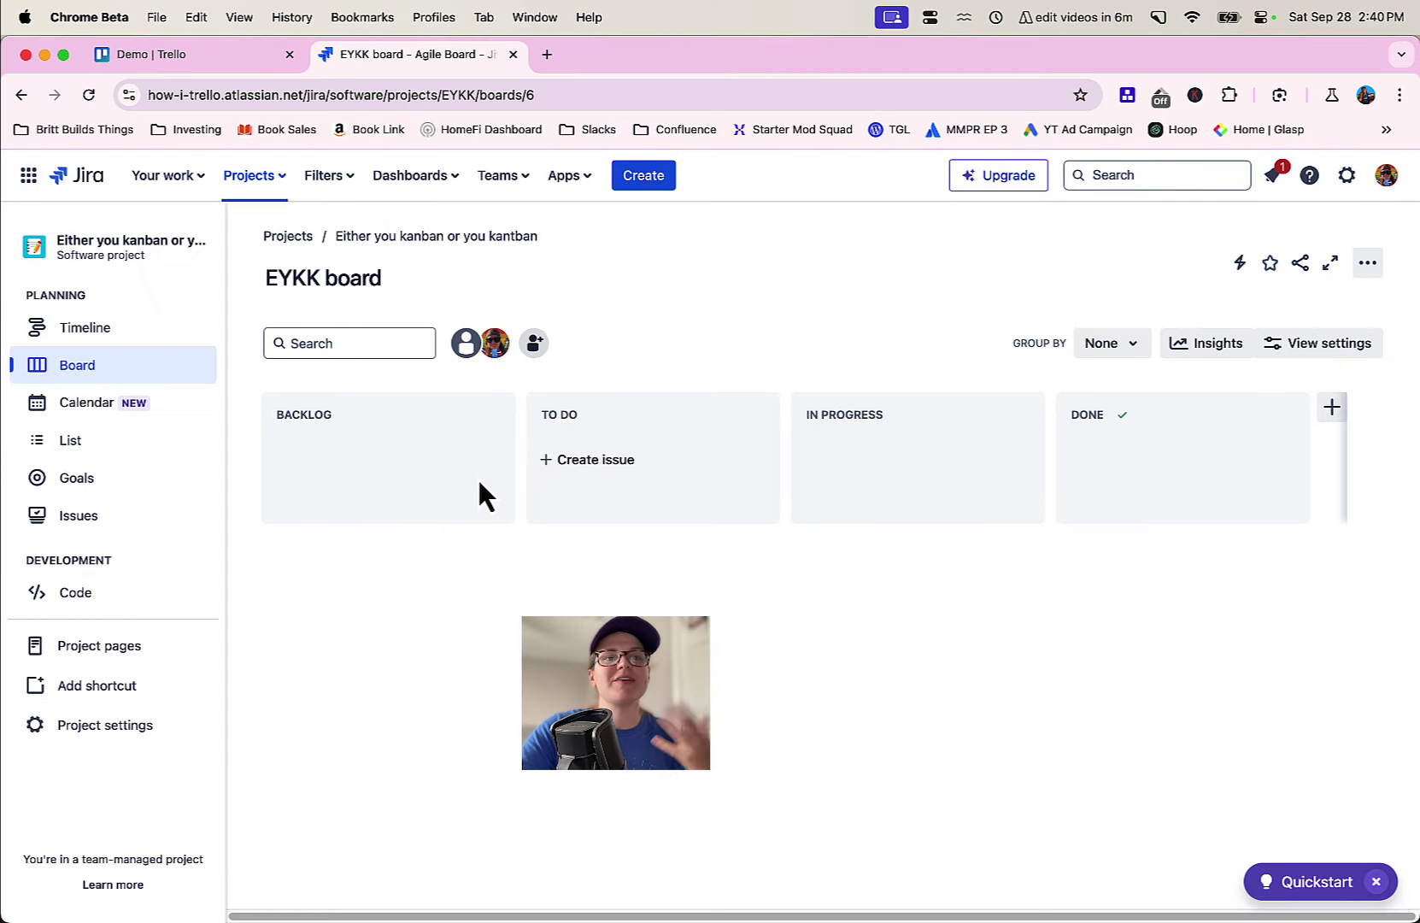
left_click(223, 68)
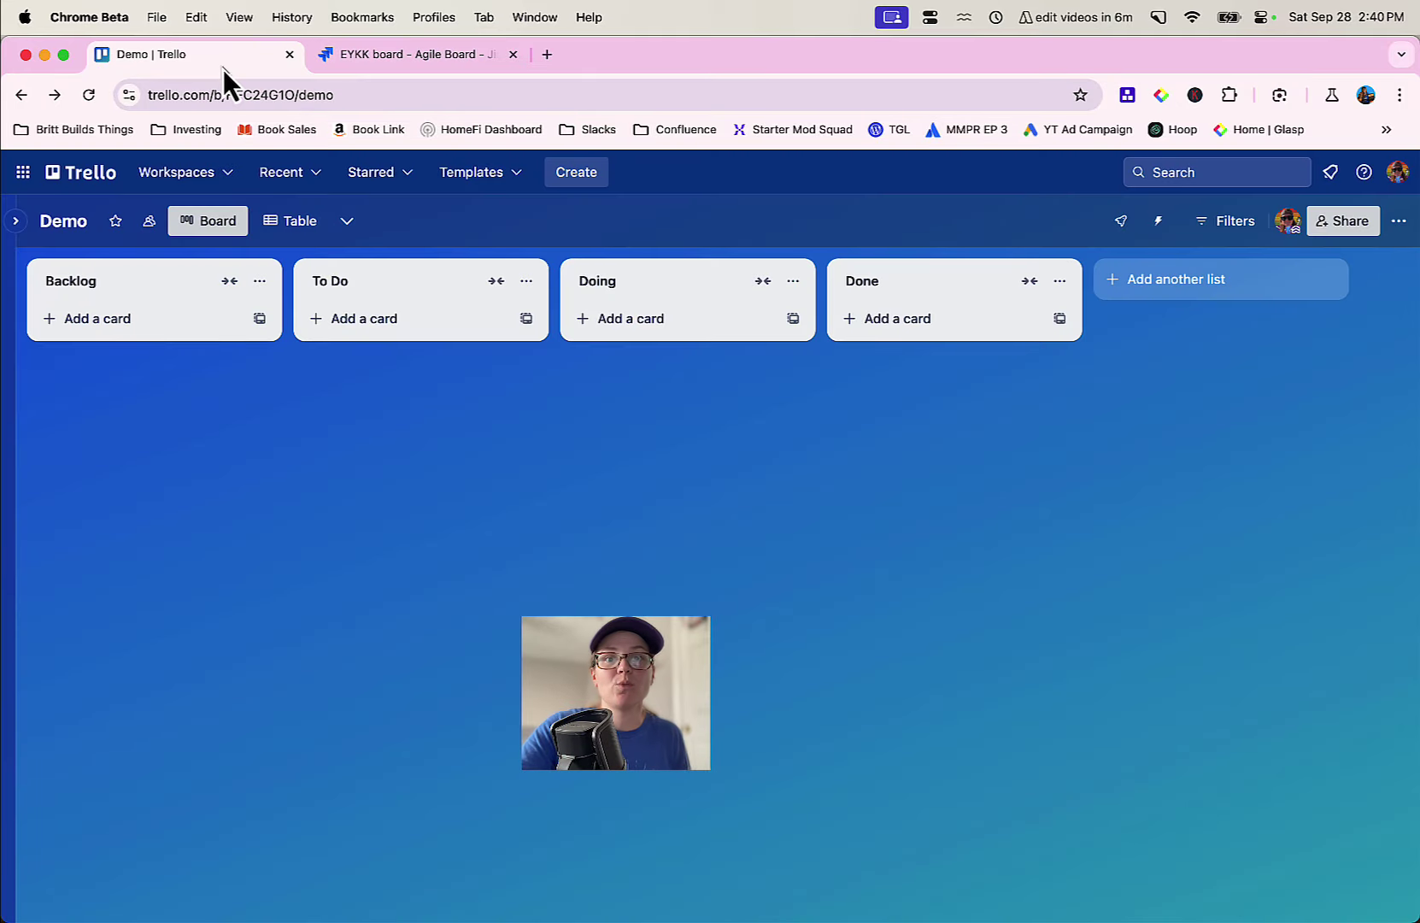
left_click(469, 174)
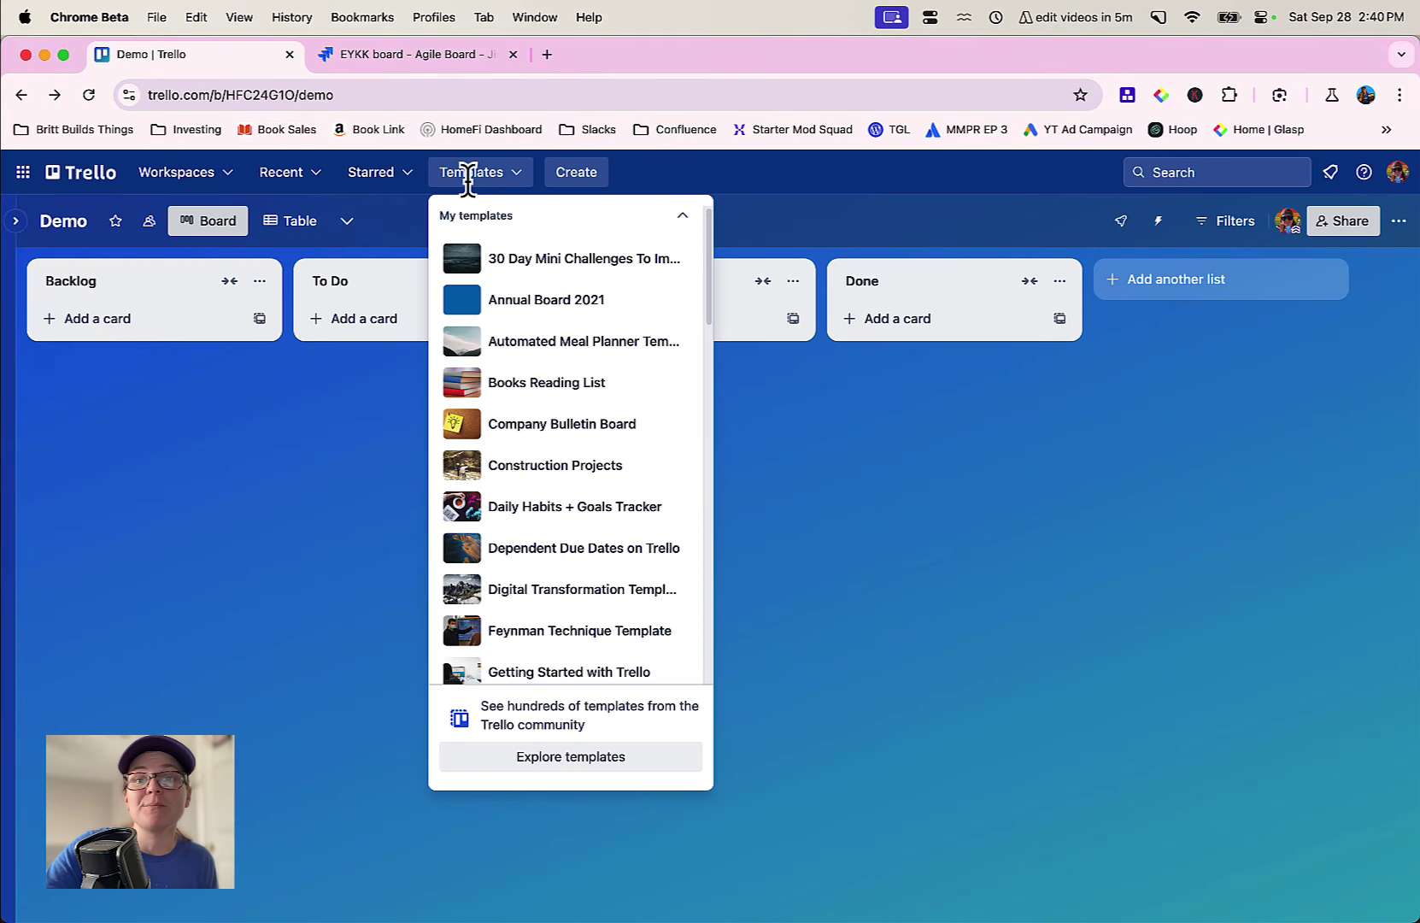
scroll(539, 513, "down", 3)
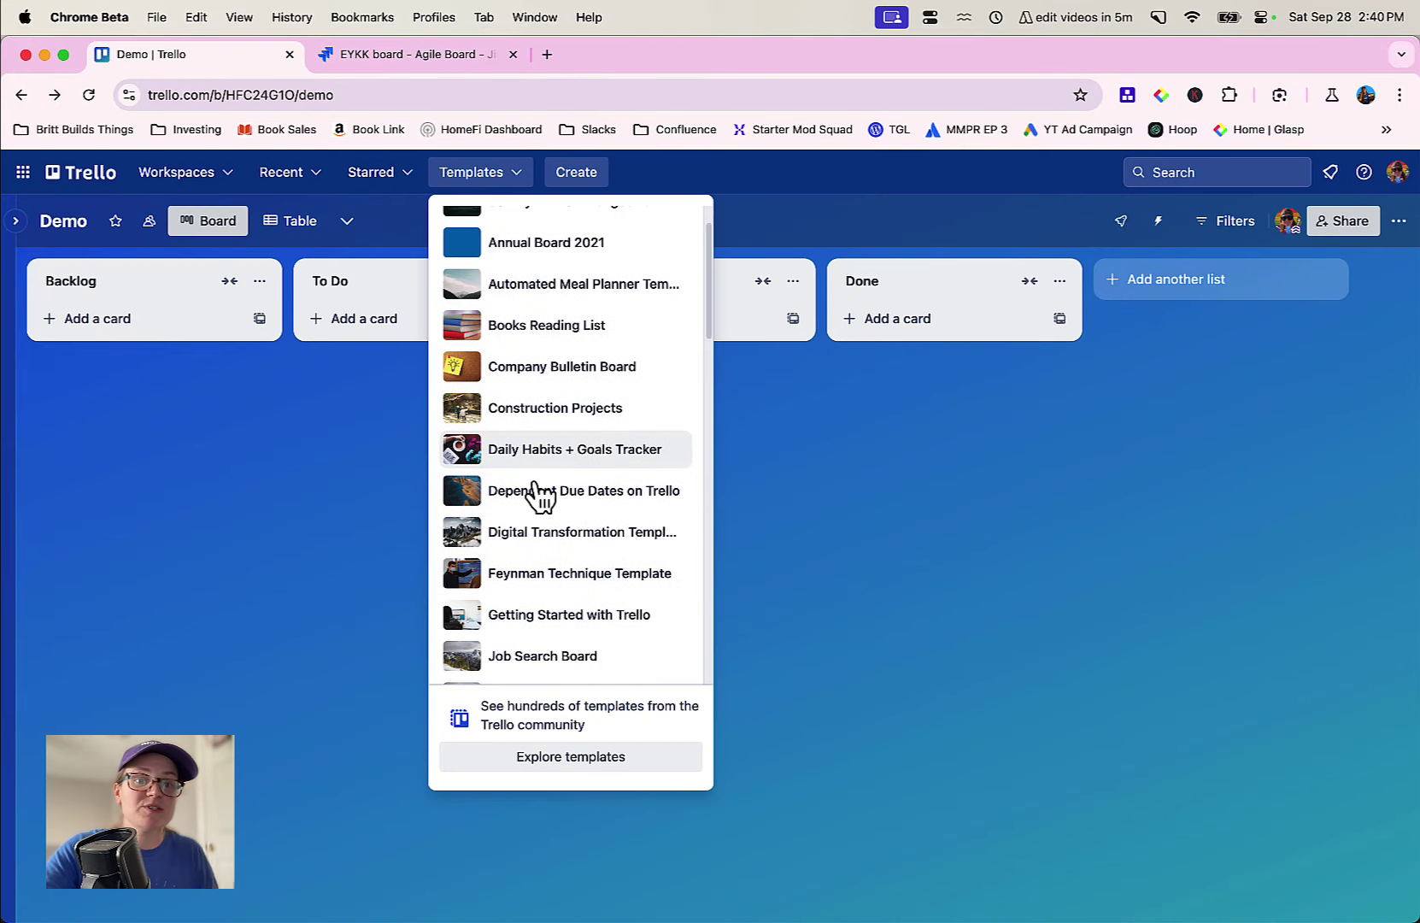
left_click(530, 754)
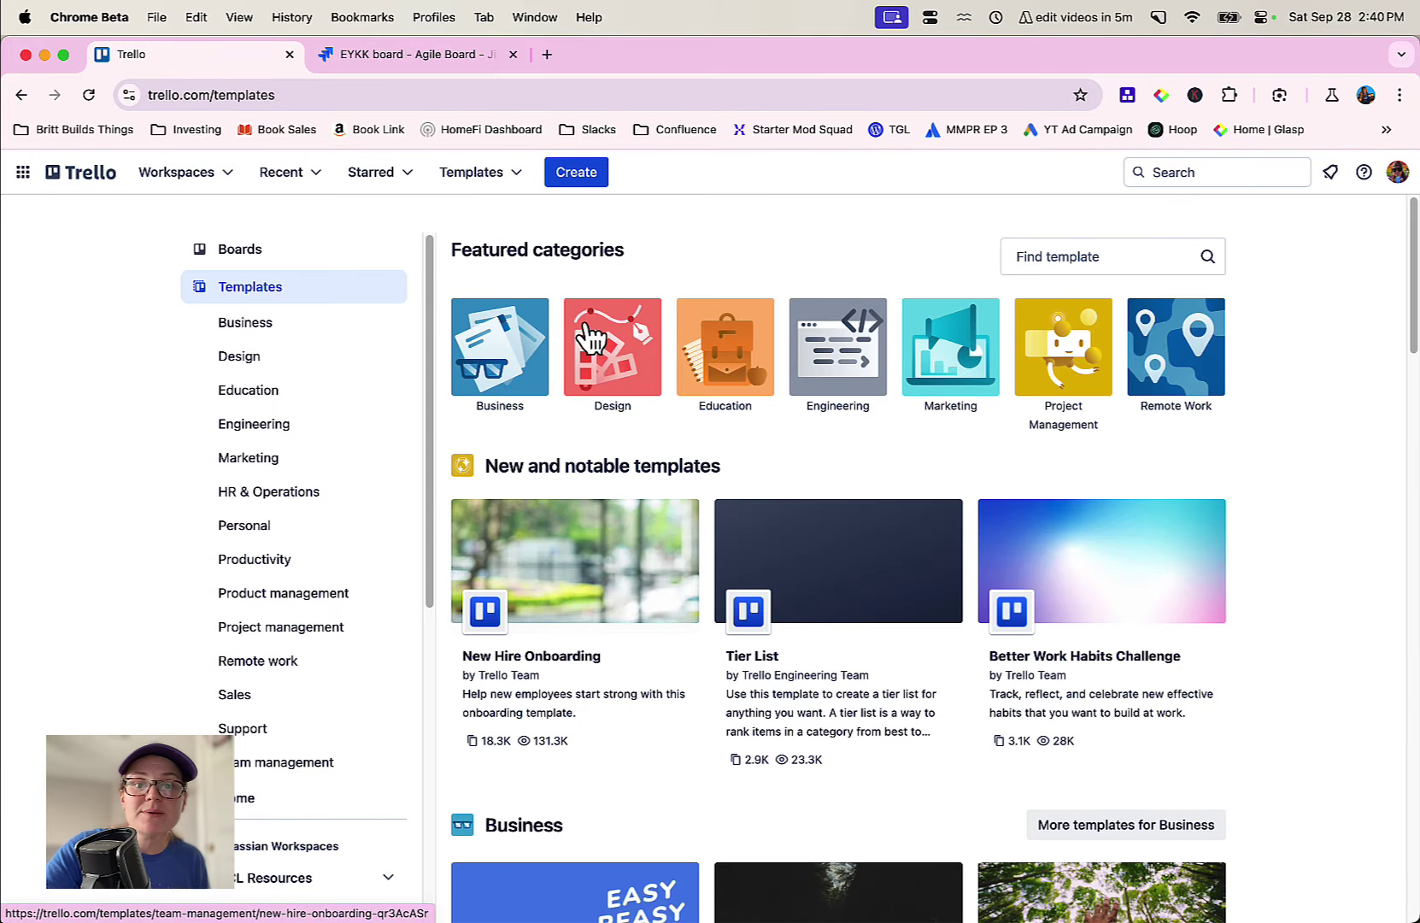
scroll(571, 479, "down", 1)
scroll(578, 488, "down", 5)
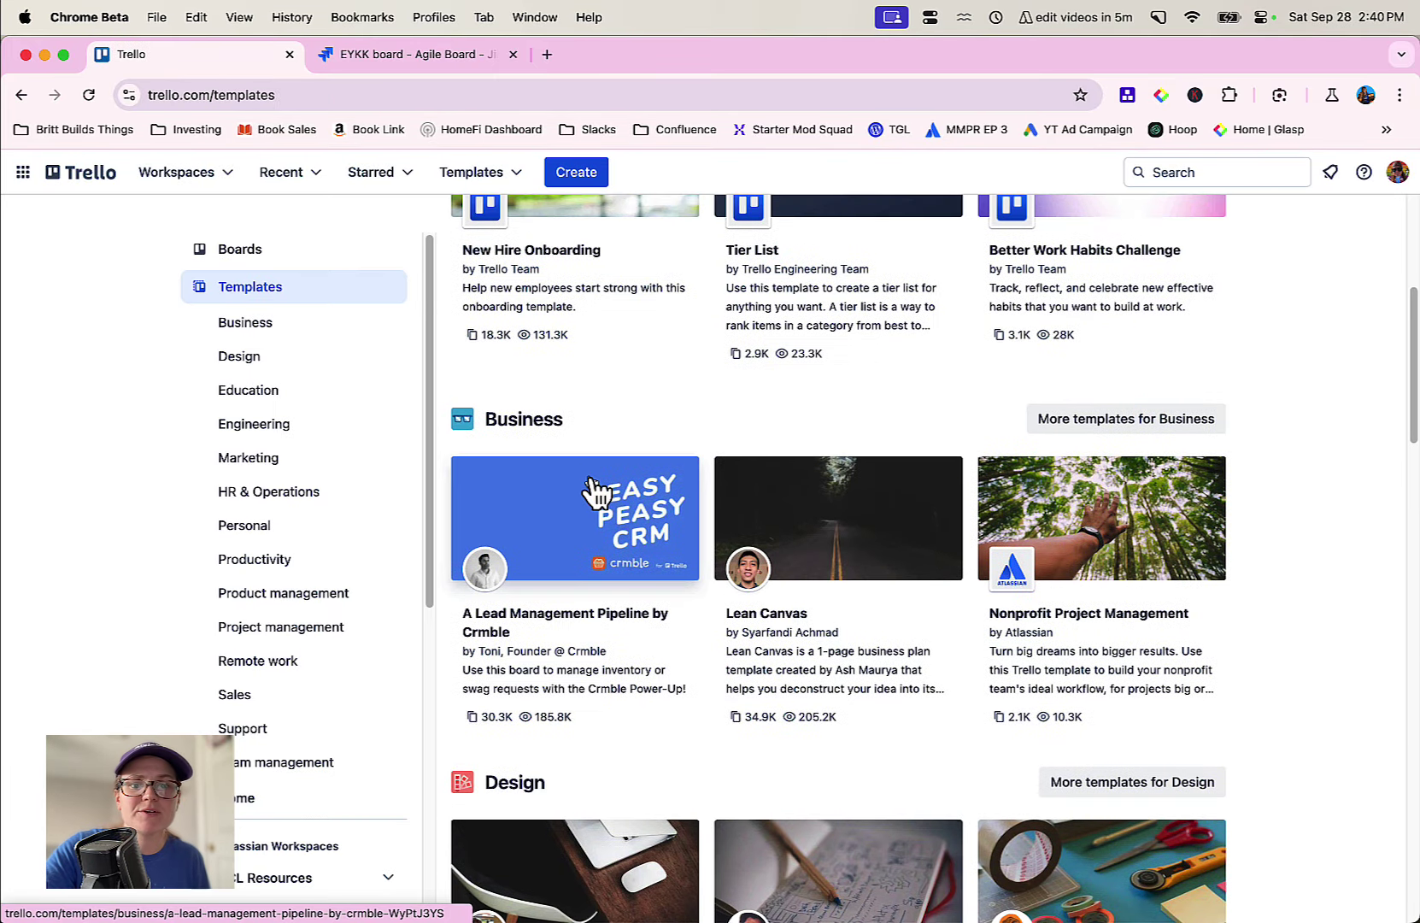
left_click(410, 54)
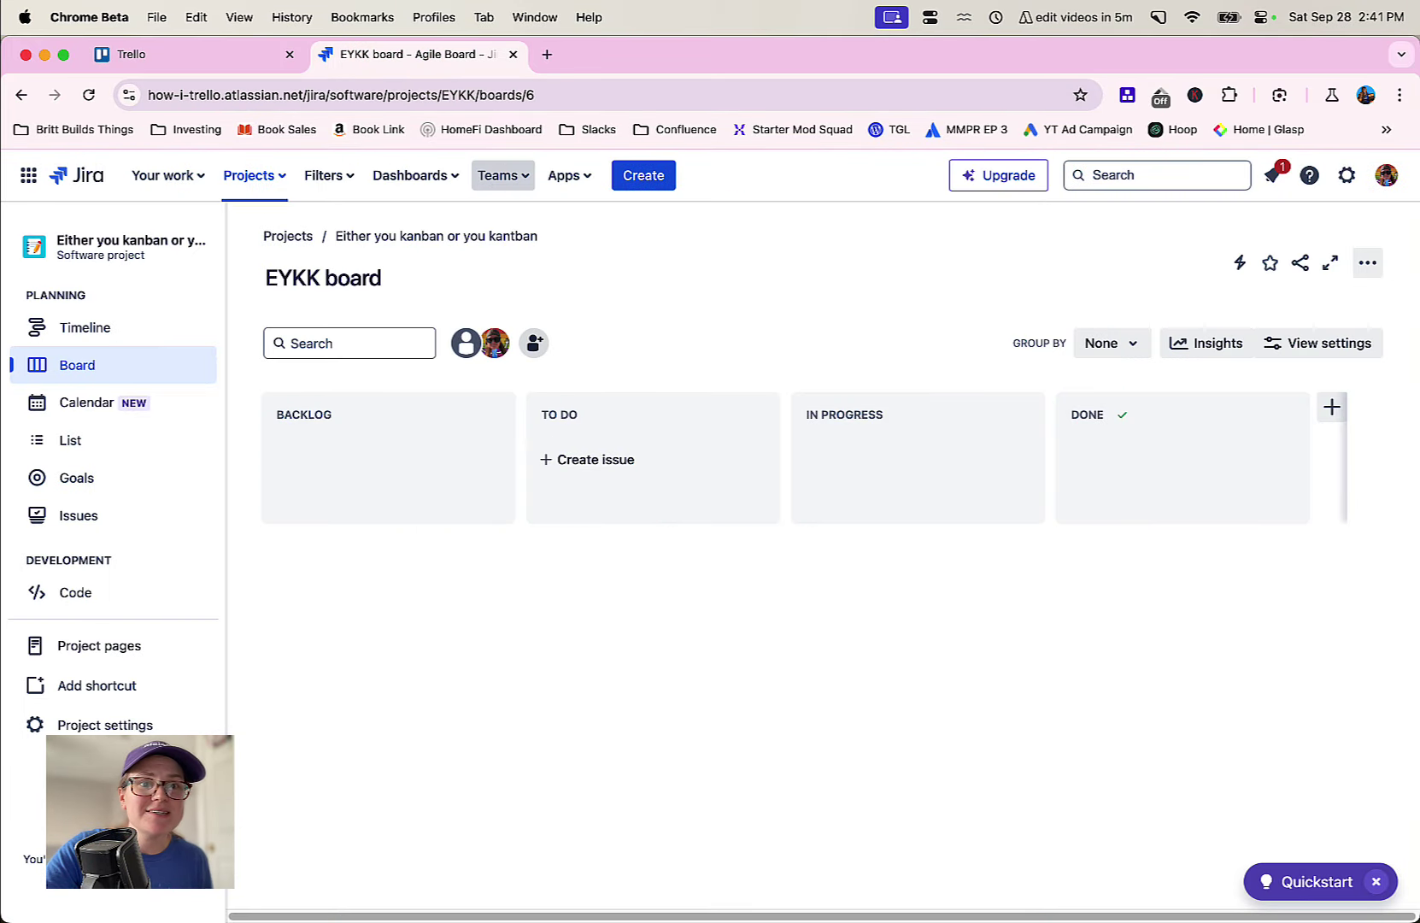
left_click(644, 179)
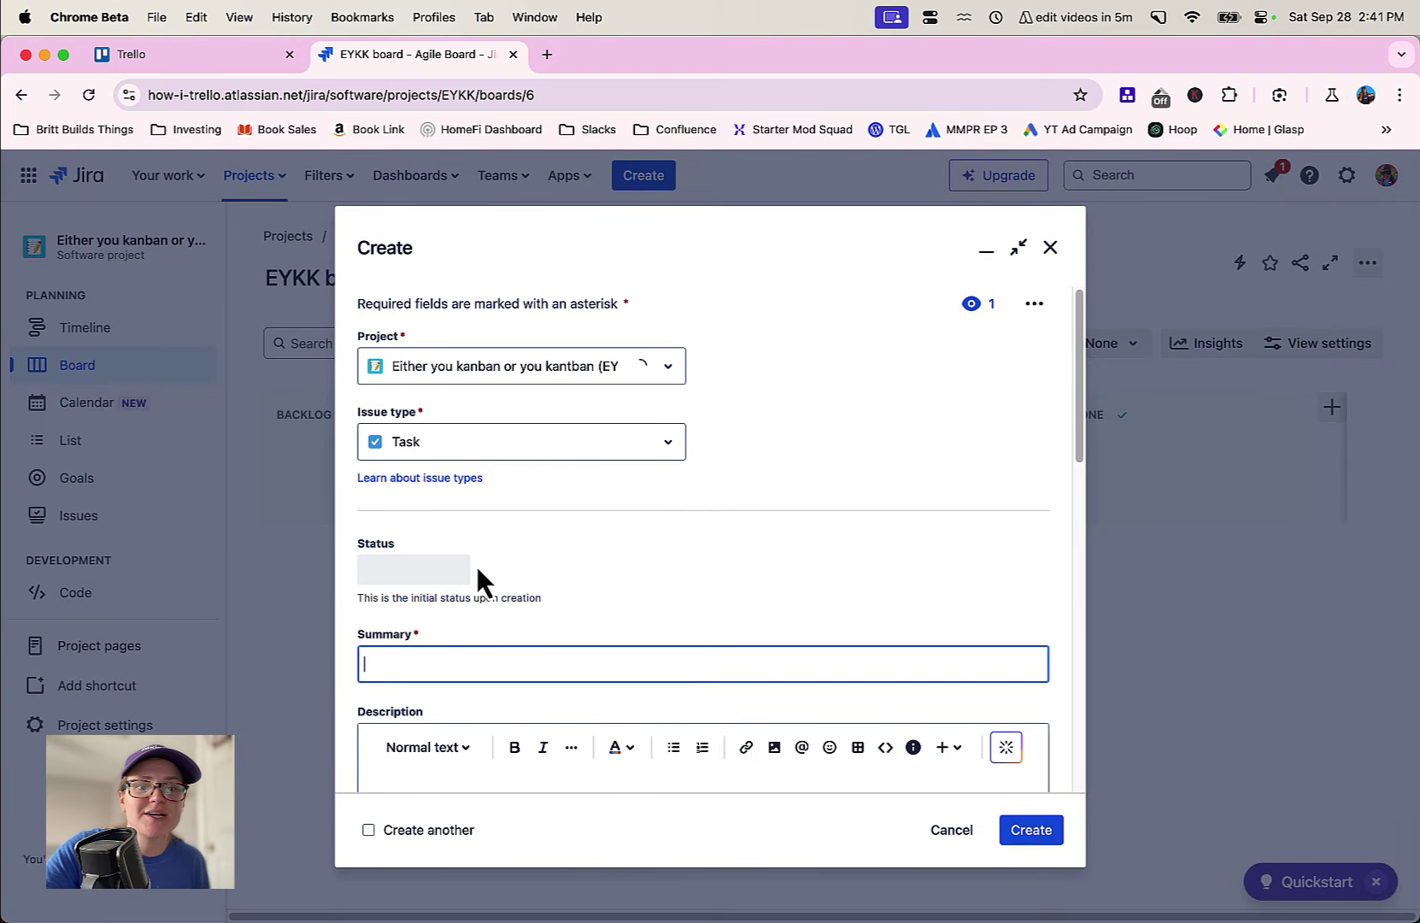
scroll(500, 479, "down", 1)
scroll(500, 444, "down", 2)
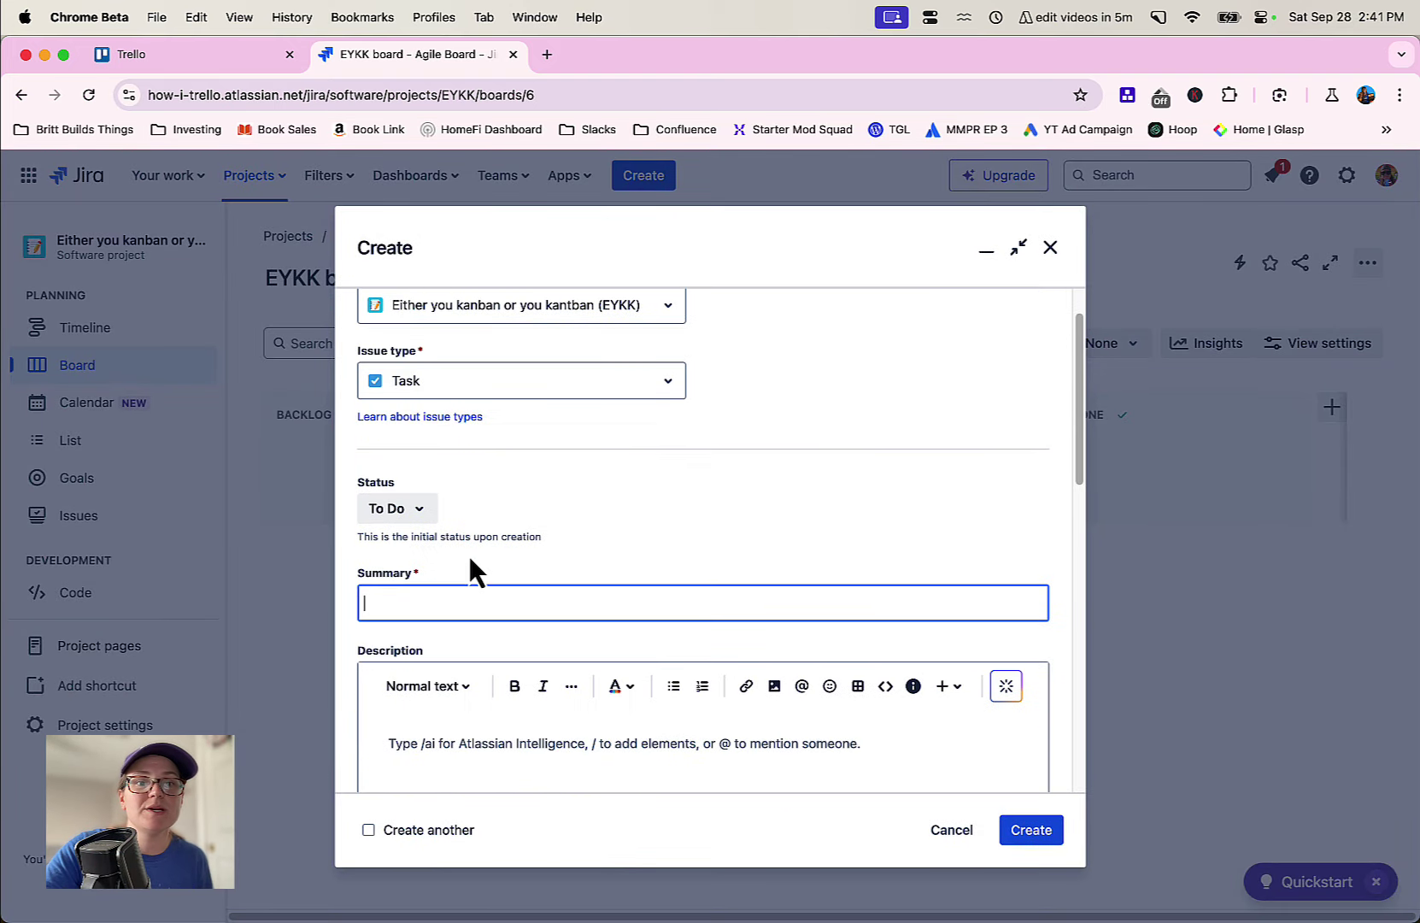
left_click(502, 318)
scroll(511, 566, "down", 3)
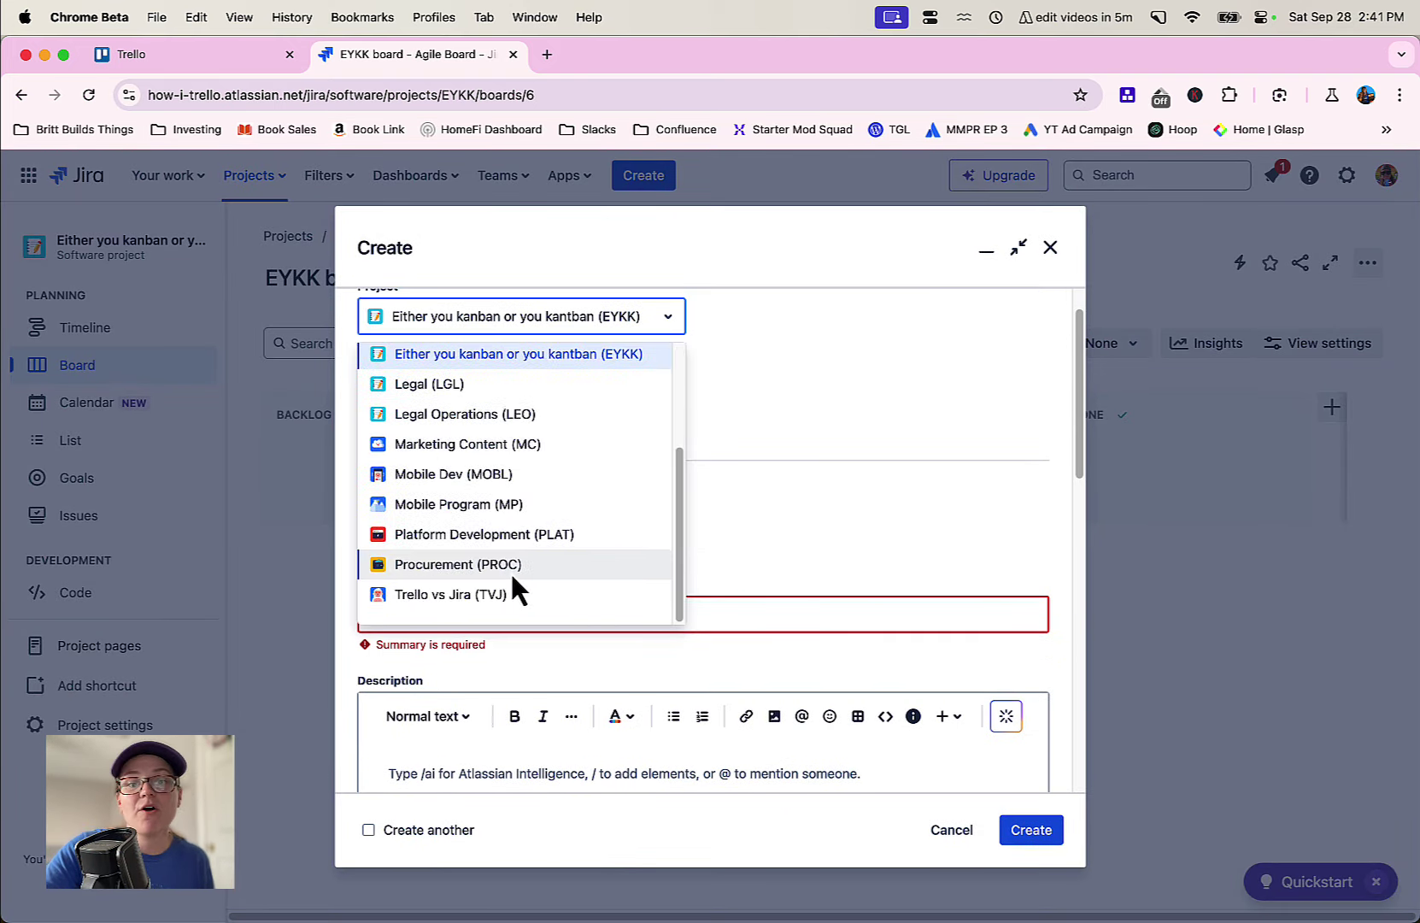
left_click(778, 444)
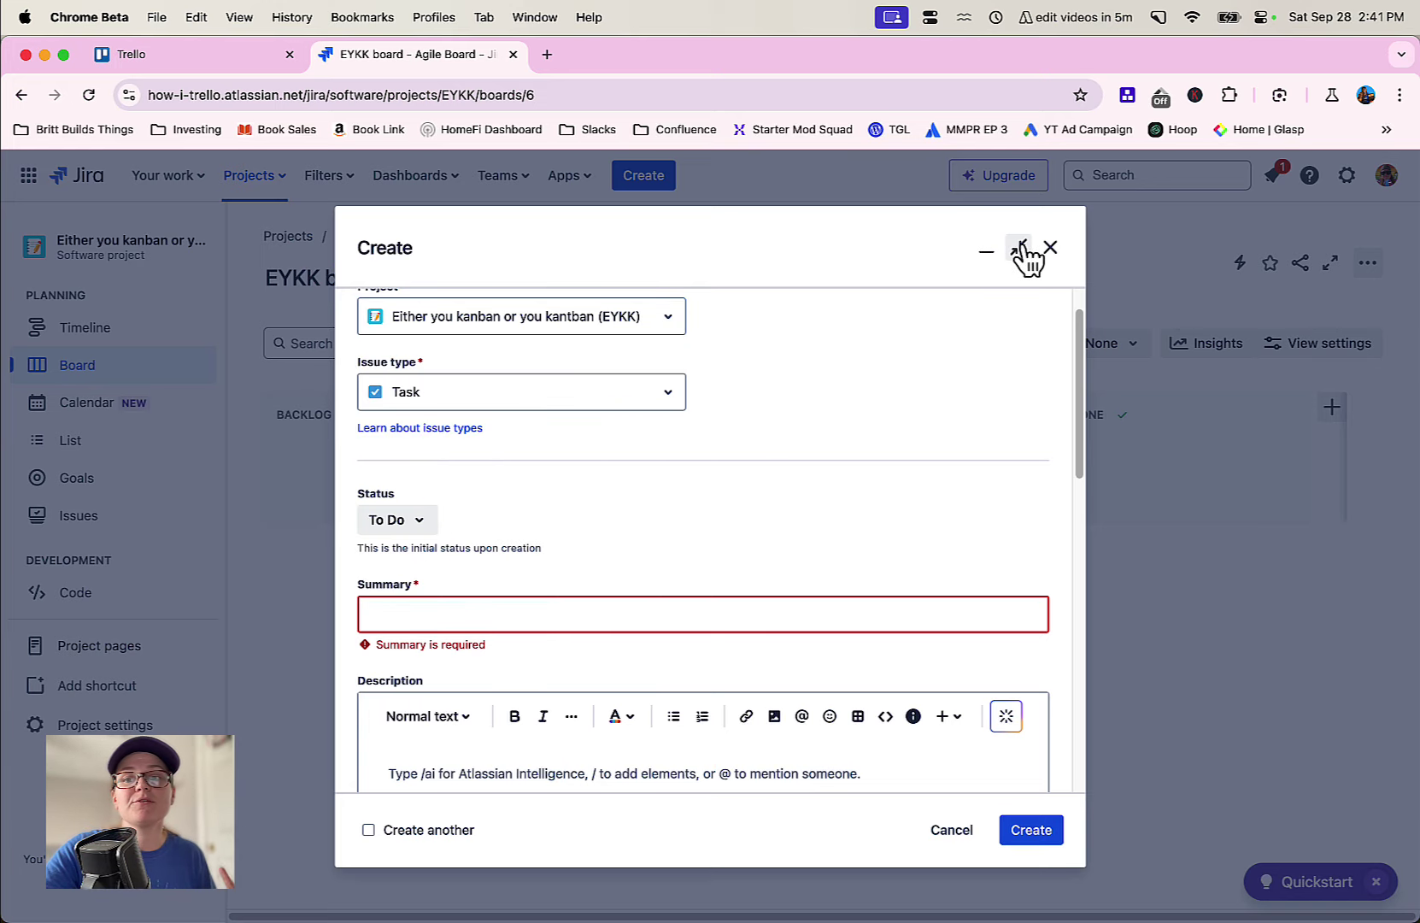
left_click(1049, 251)
key("ctrl+shift+Tab")
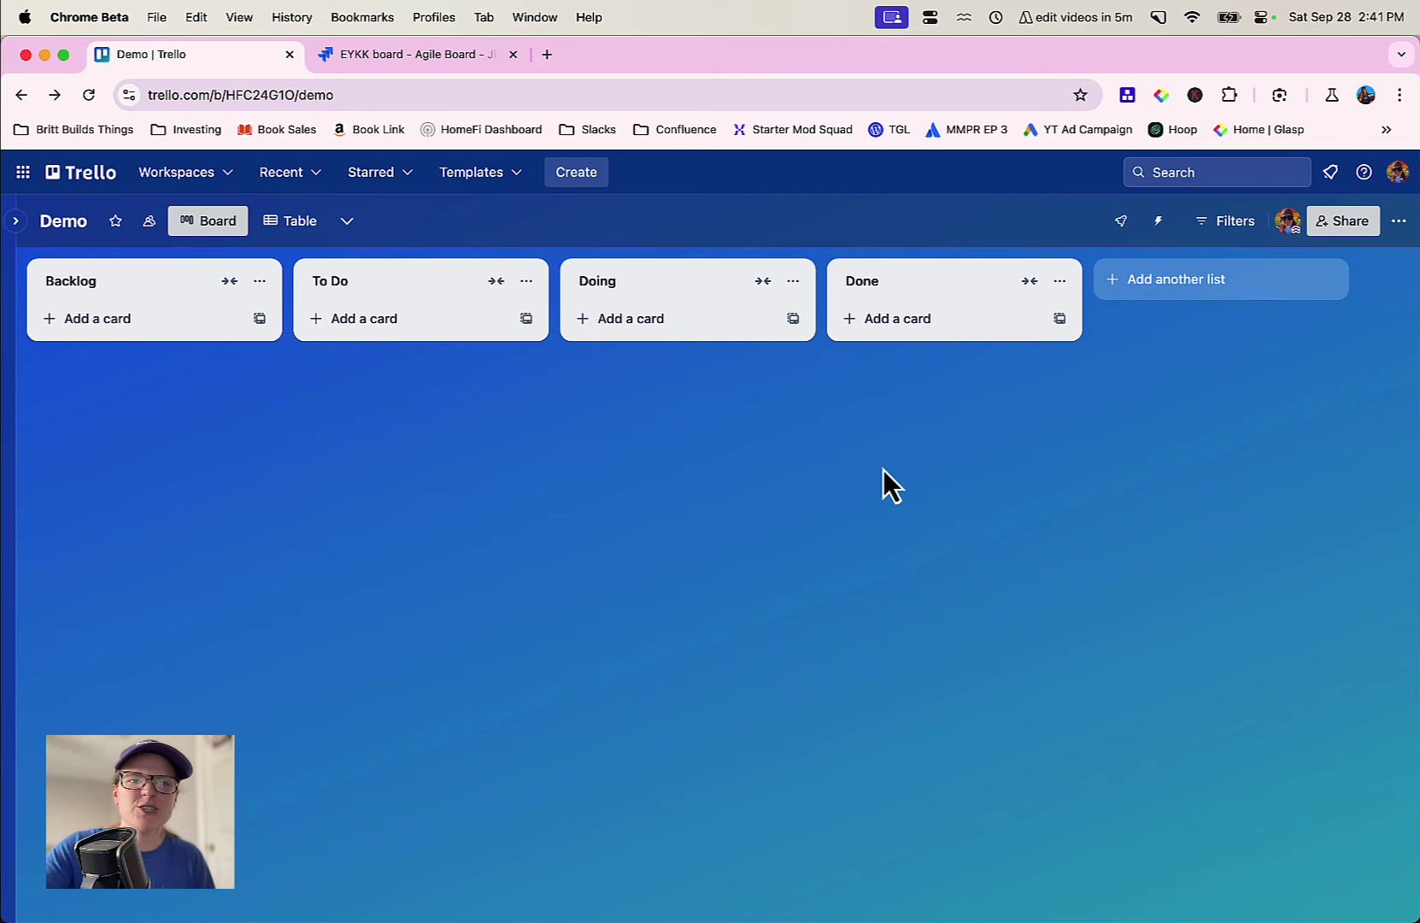
left_click(389, 53)
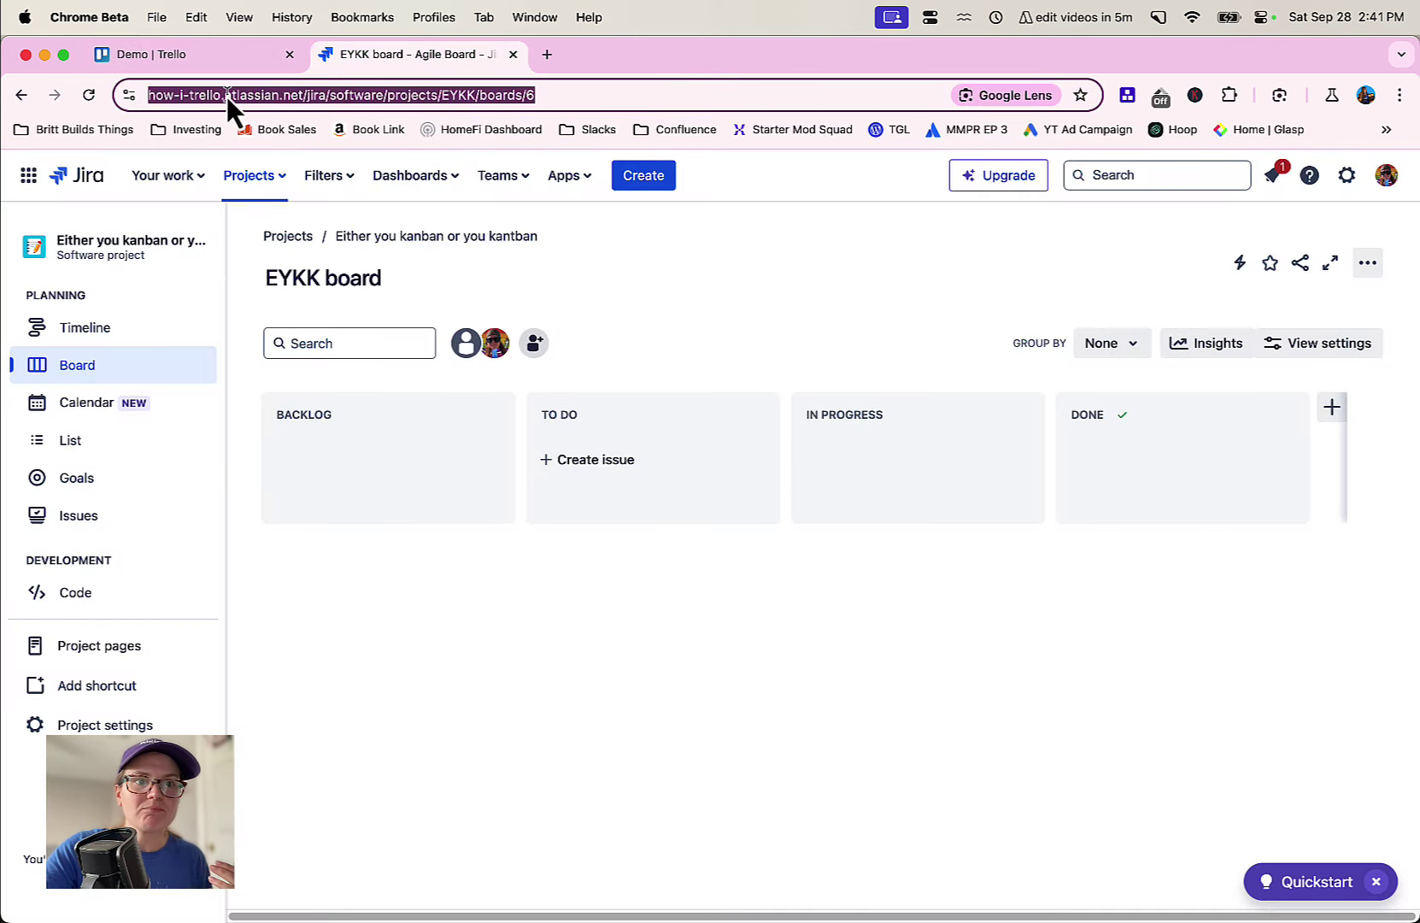
left_click(171, 54)
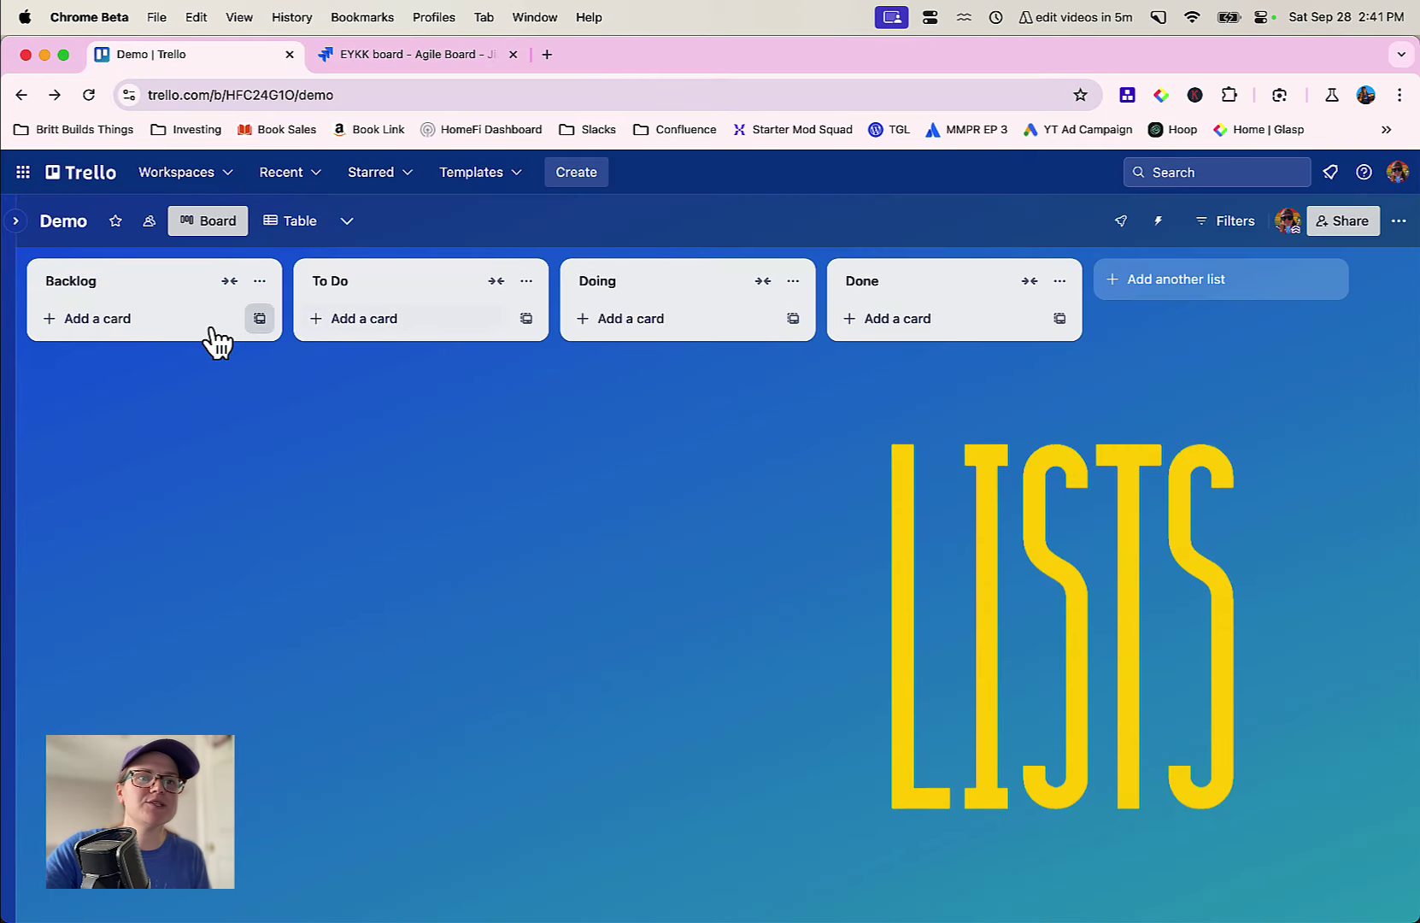
left_click_drag(248, 301, 163, 266)
left_click(396, 56)
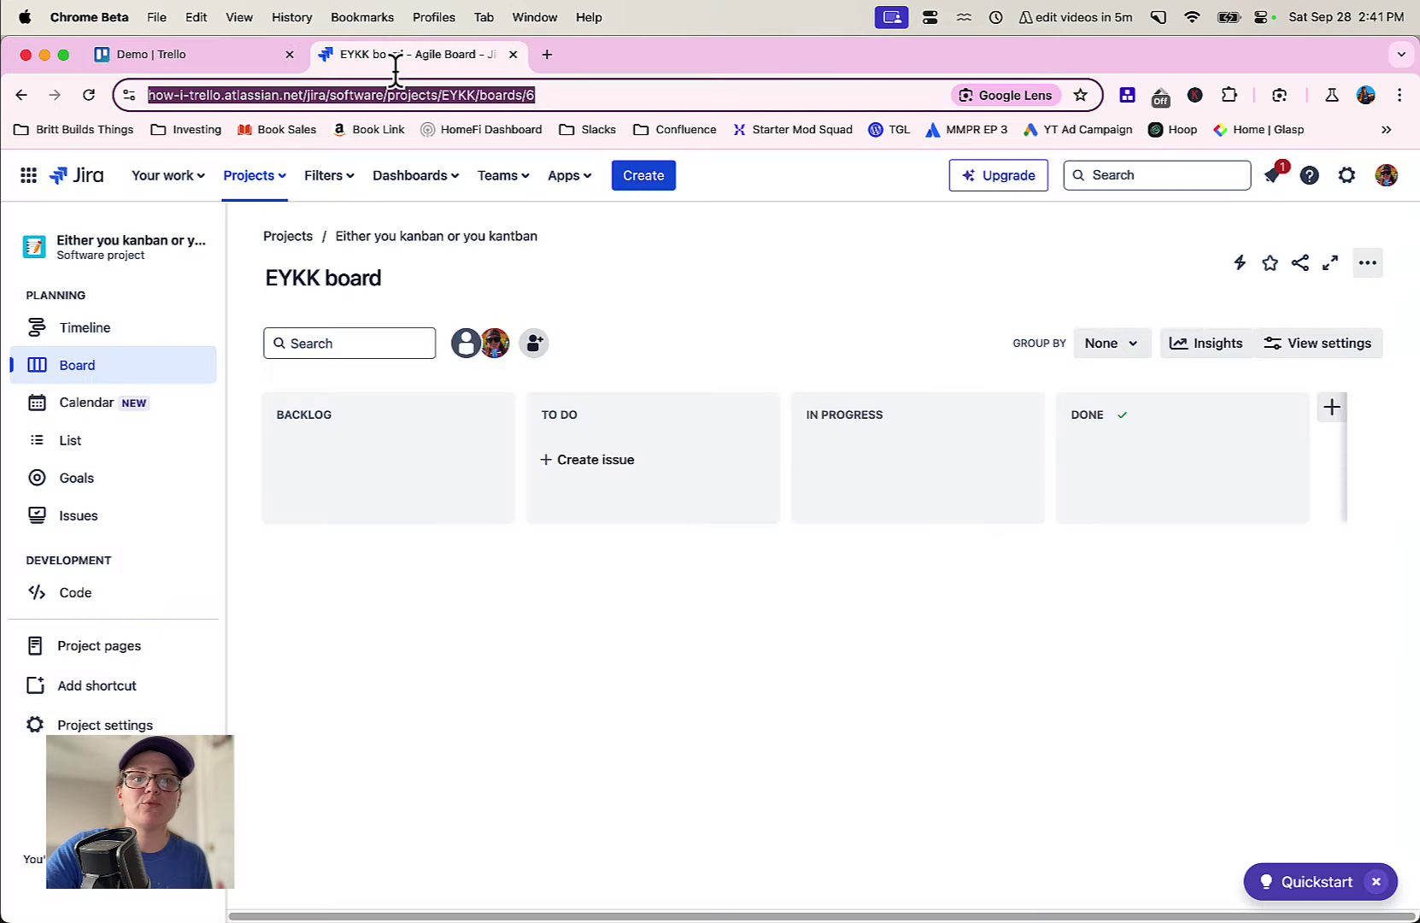
left_click_drag(398, 414, 694, 462)
left_click_drag(613, 427, 324, 420)
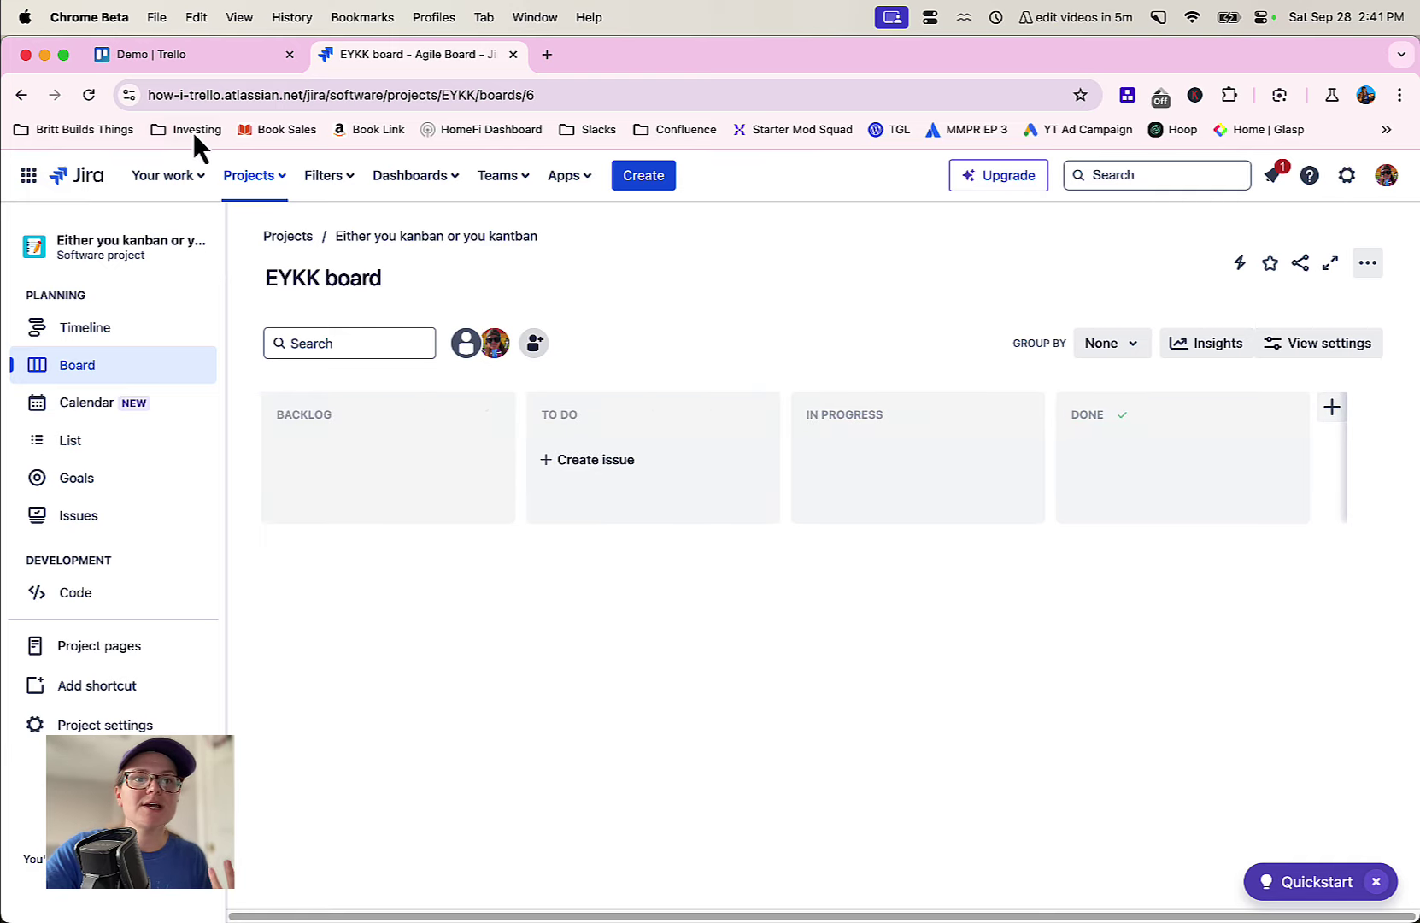
- Add a 'Task' card to the Backlog list on the Trello Demo board
left_click(207, 61)
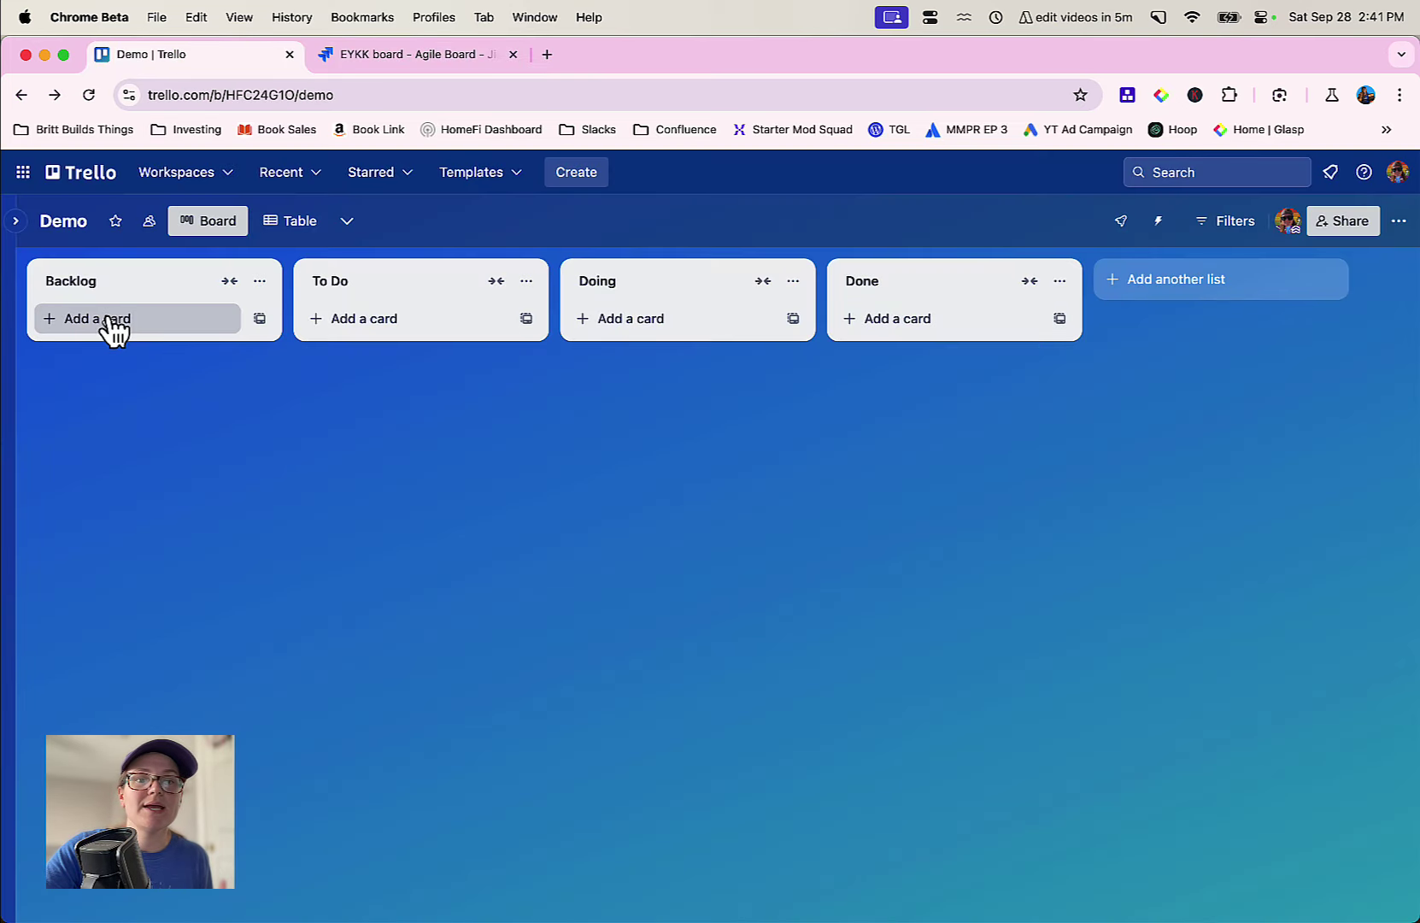
left_click(106, 318)
type("Task")
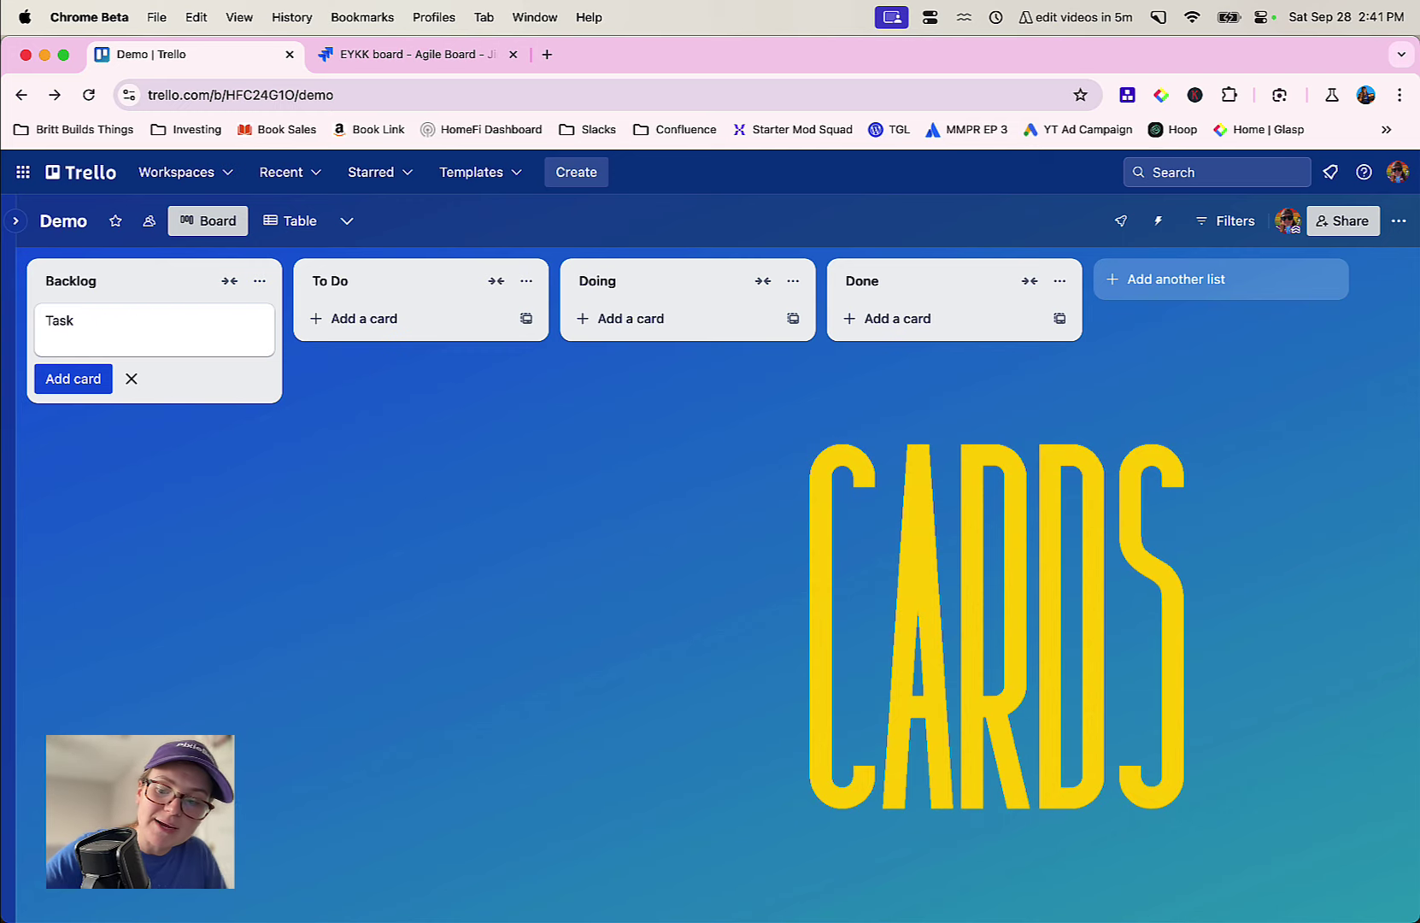
key("Return")
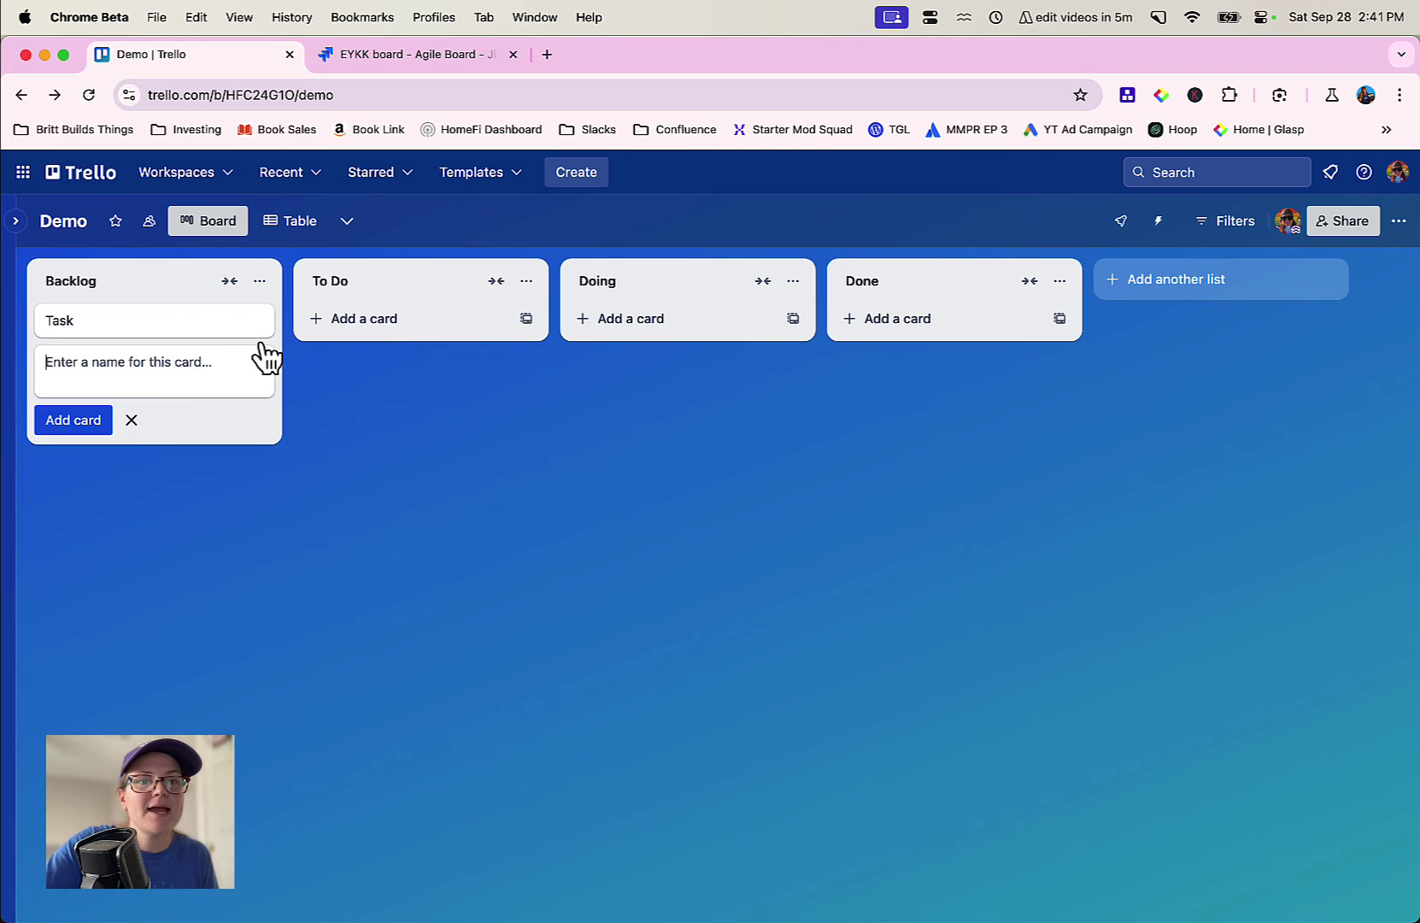
- Create a 'Tasks' issue in Jira's Backlog, check Trello's Task card, then open the Jira issue
left_click(423, 57)
left_click(354, 456)
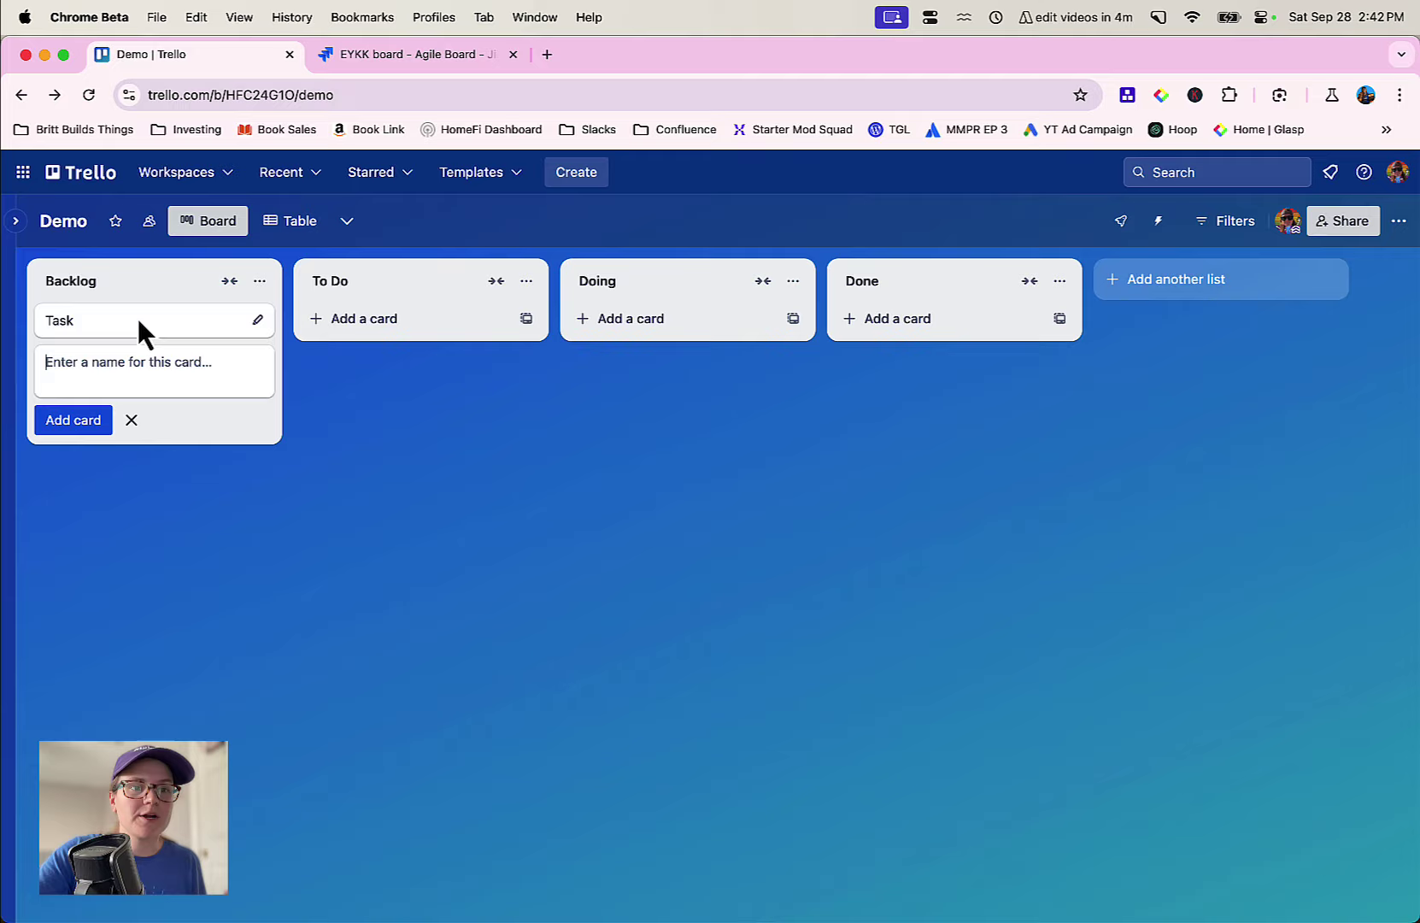
left_click(138, 322)
left_click(621, 423)
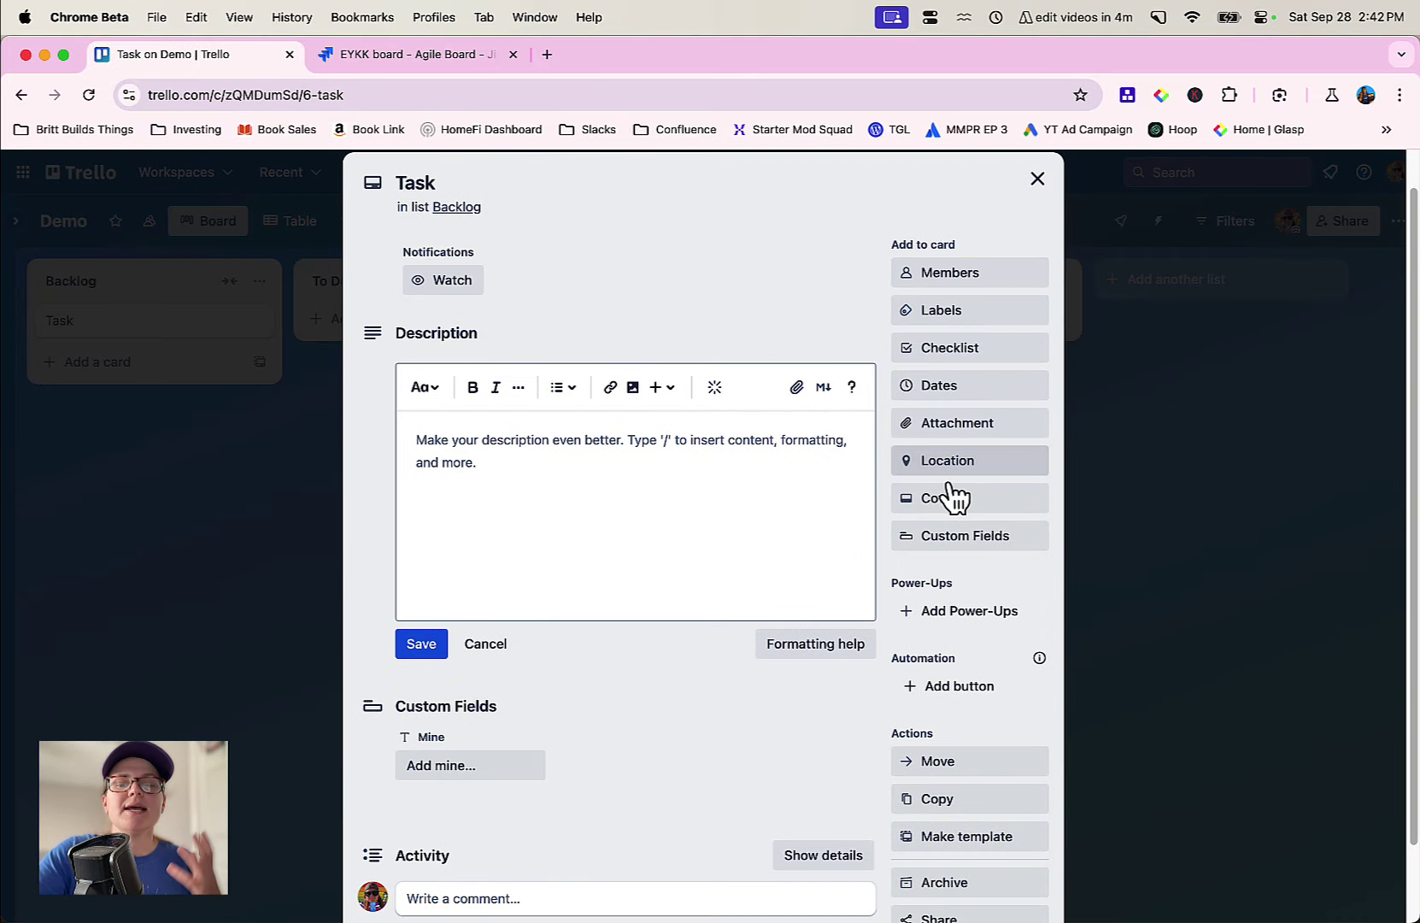
left_click(410, 54)
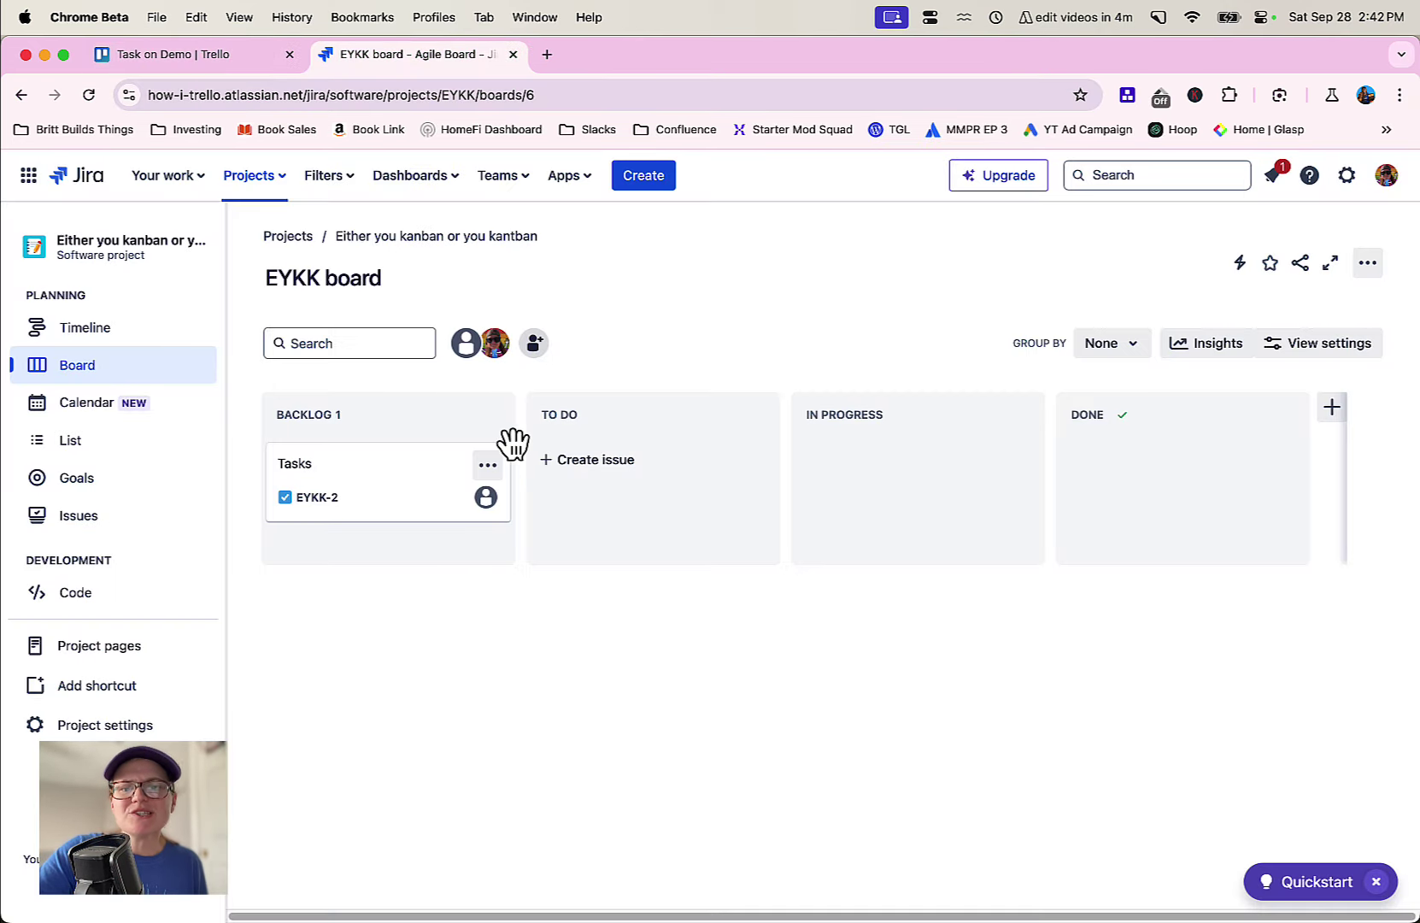
left_click(364, 473)
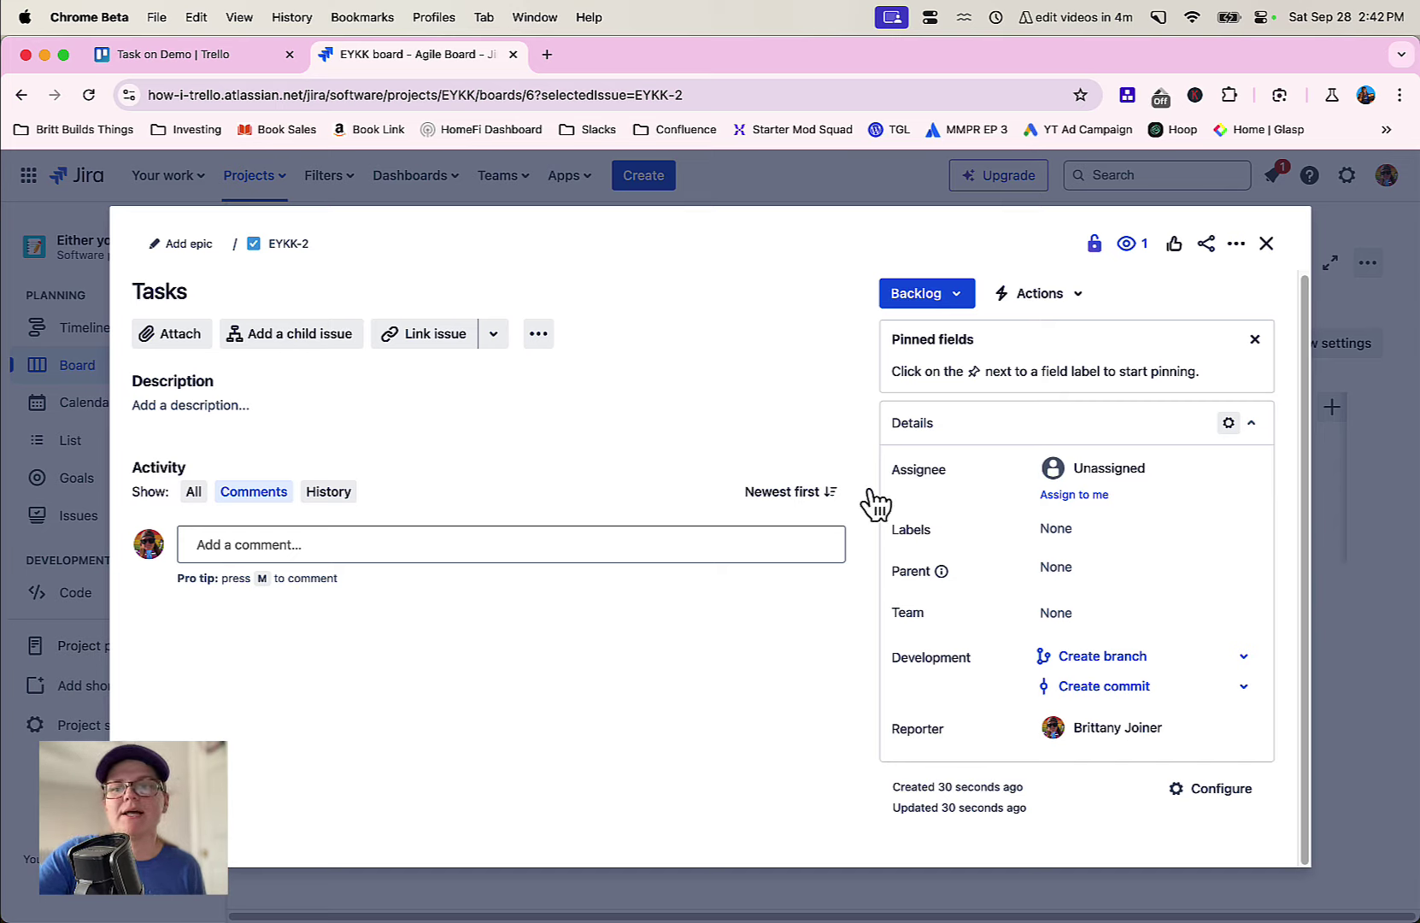
- Leave issue EYKK-2 unassigned and open an empty Subtask form under Child issues
left_click(1110, 467)
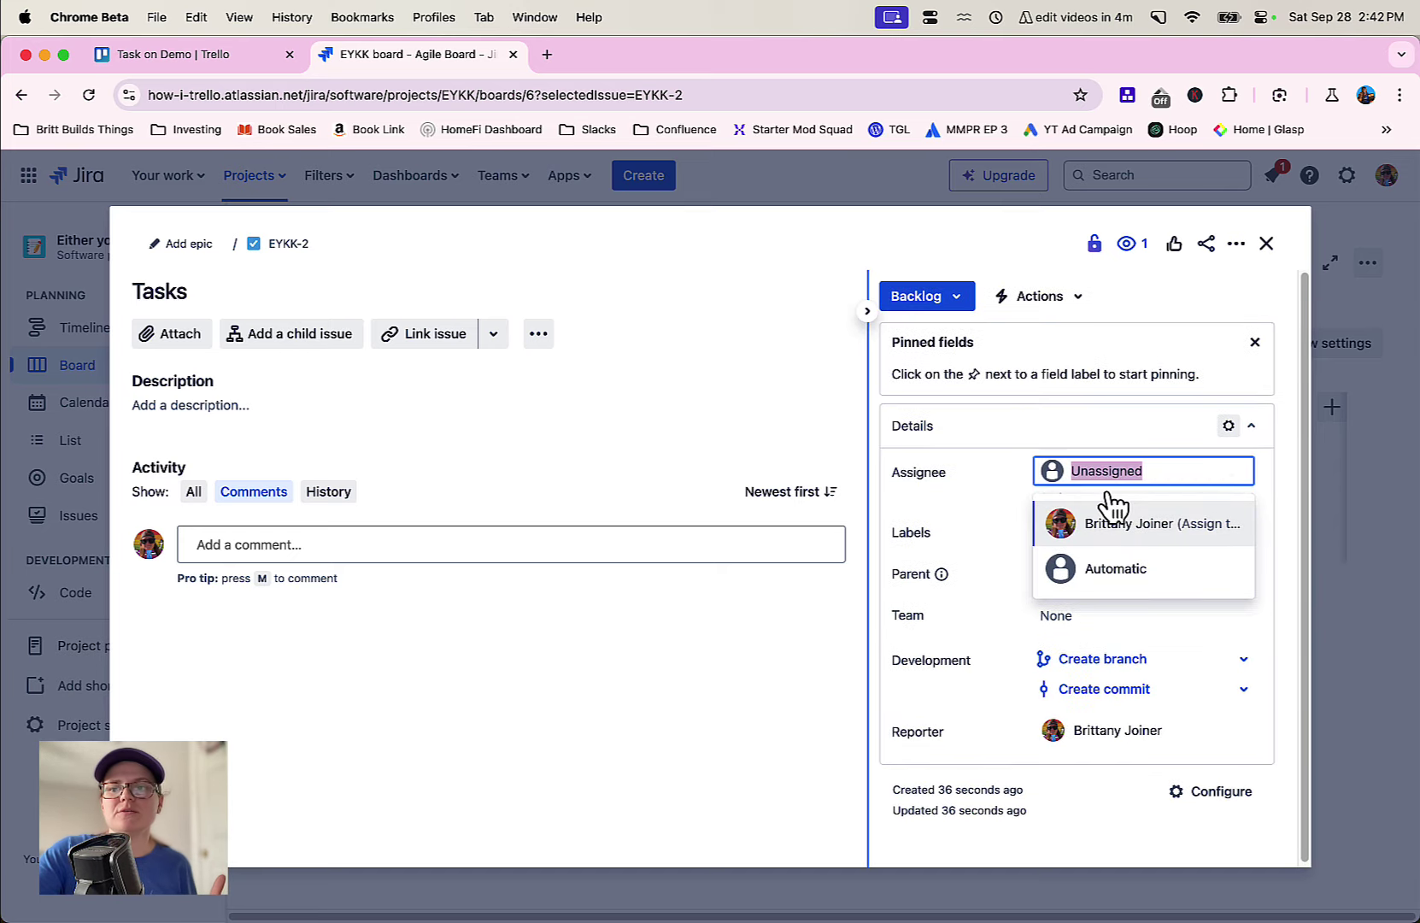
left_click(722, 723)
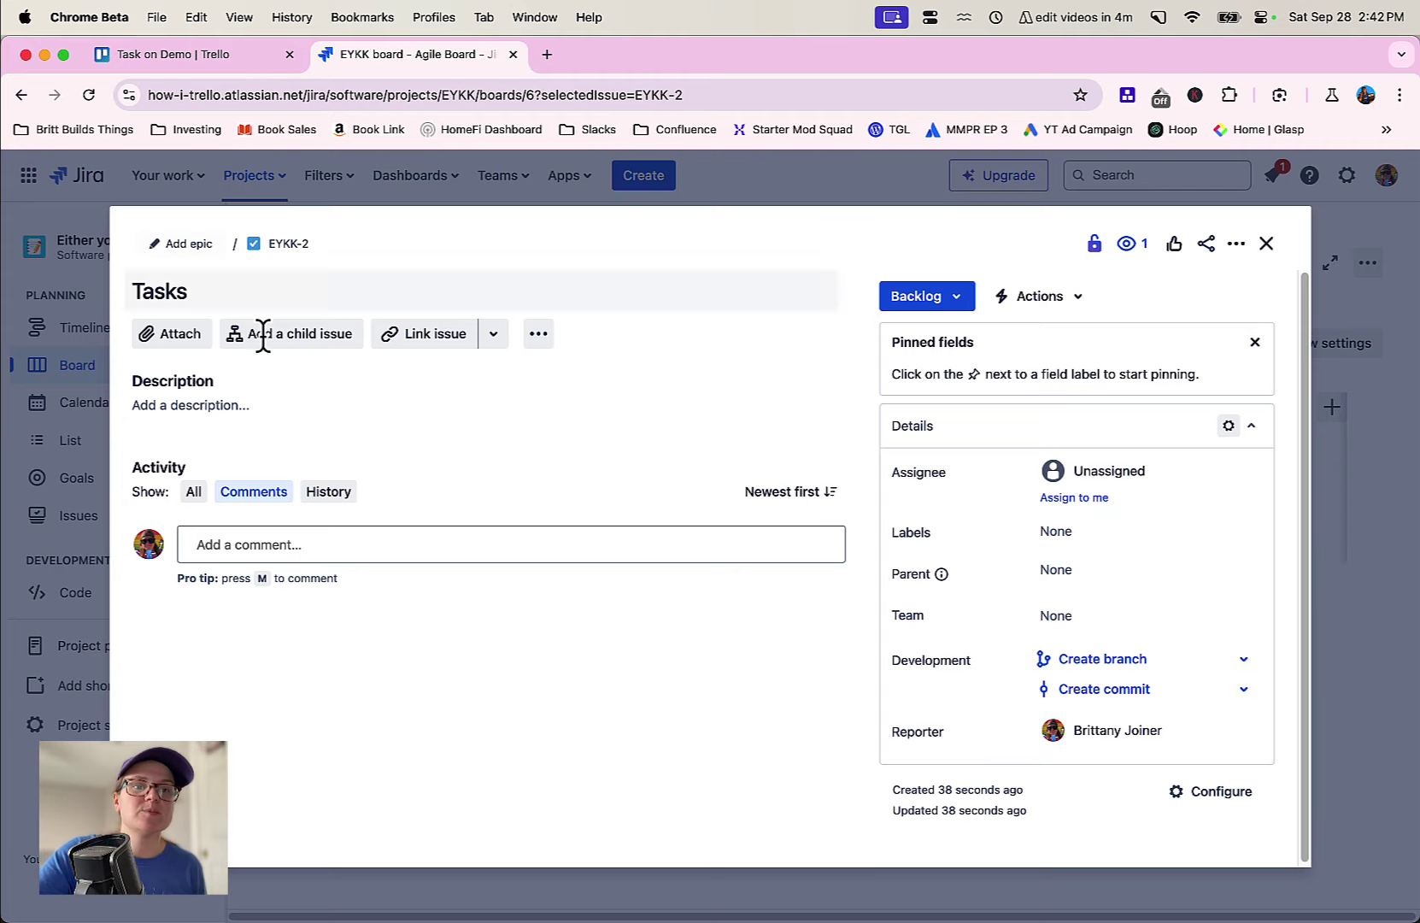
left_click(291, 337)
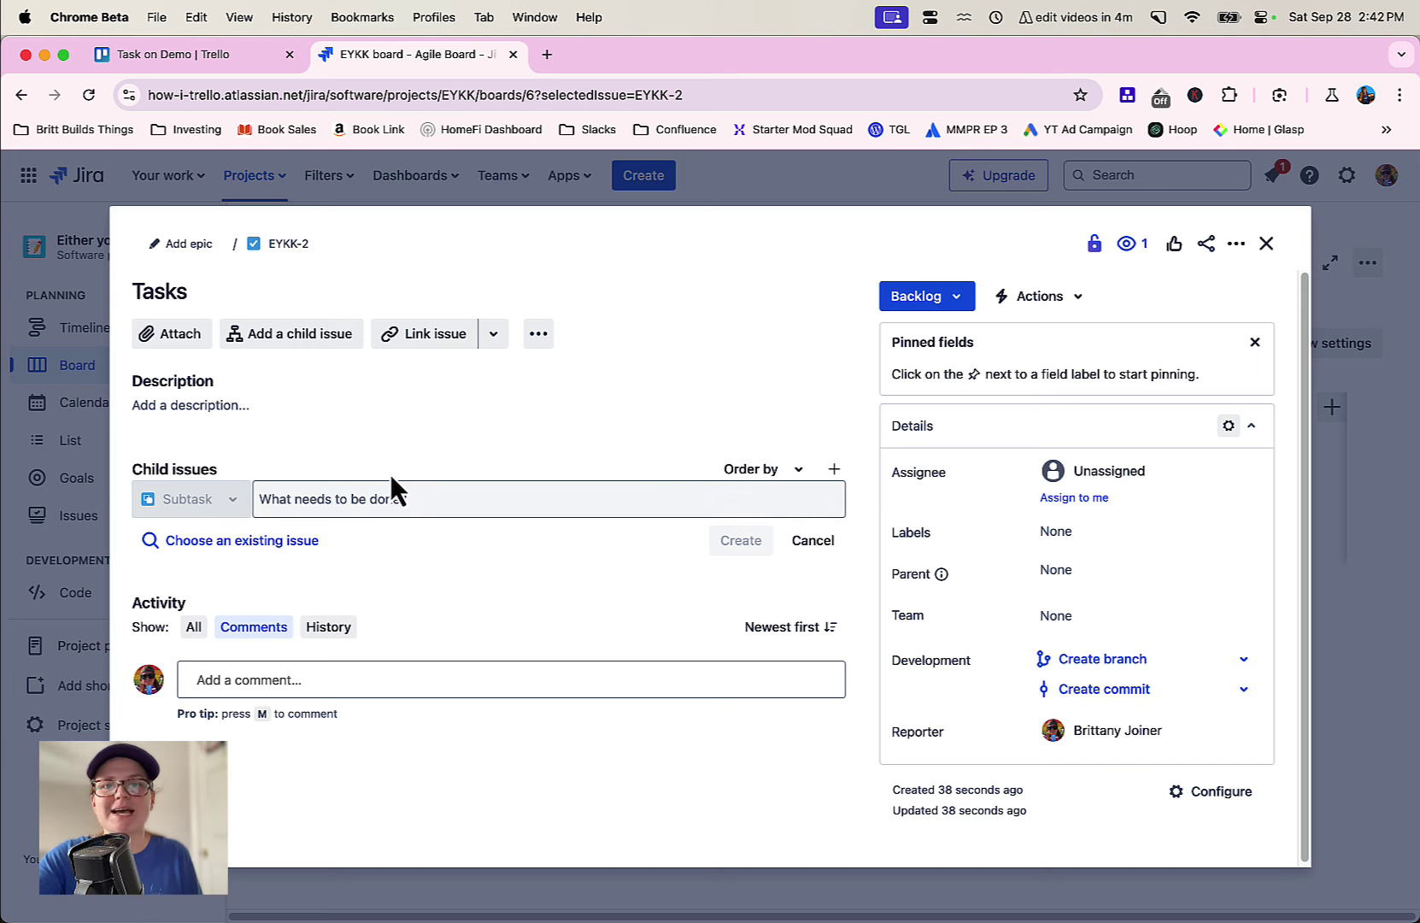
- Add a checklist with the single item 'Item' to Trello's Task card, comparing with Jira's issue
left_click(221, 57)
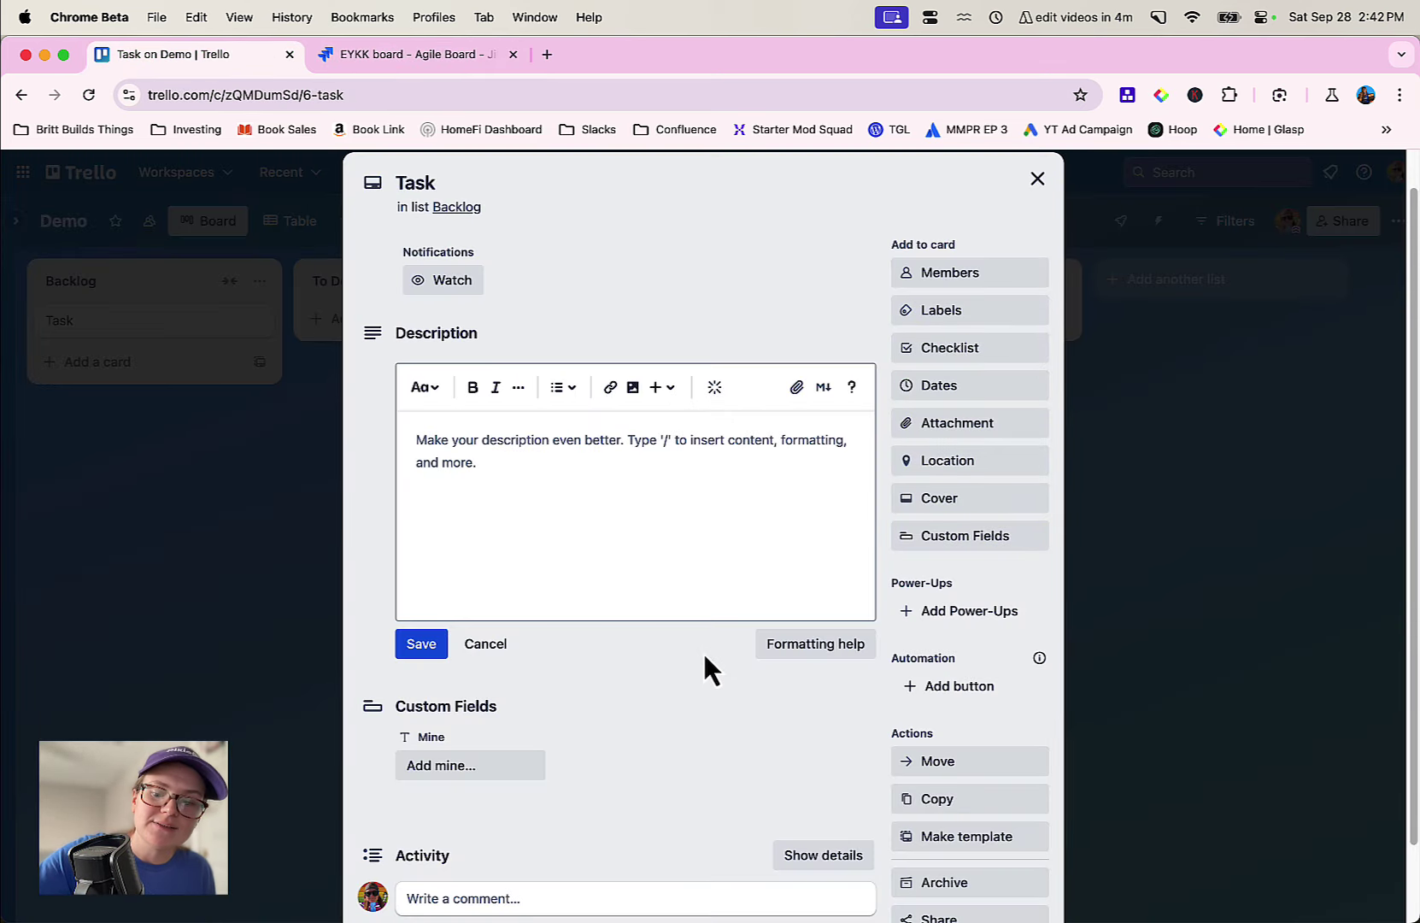
key("minus")
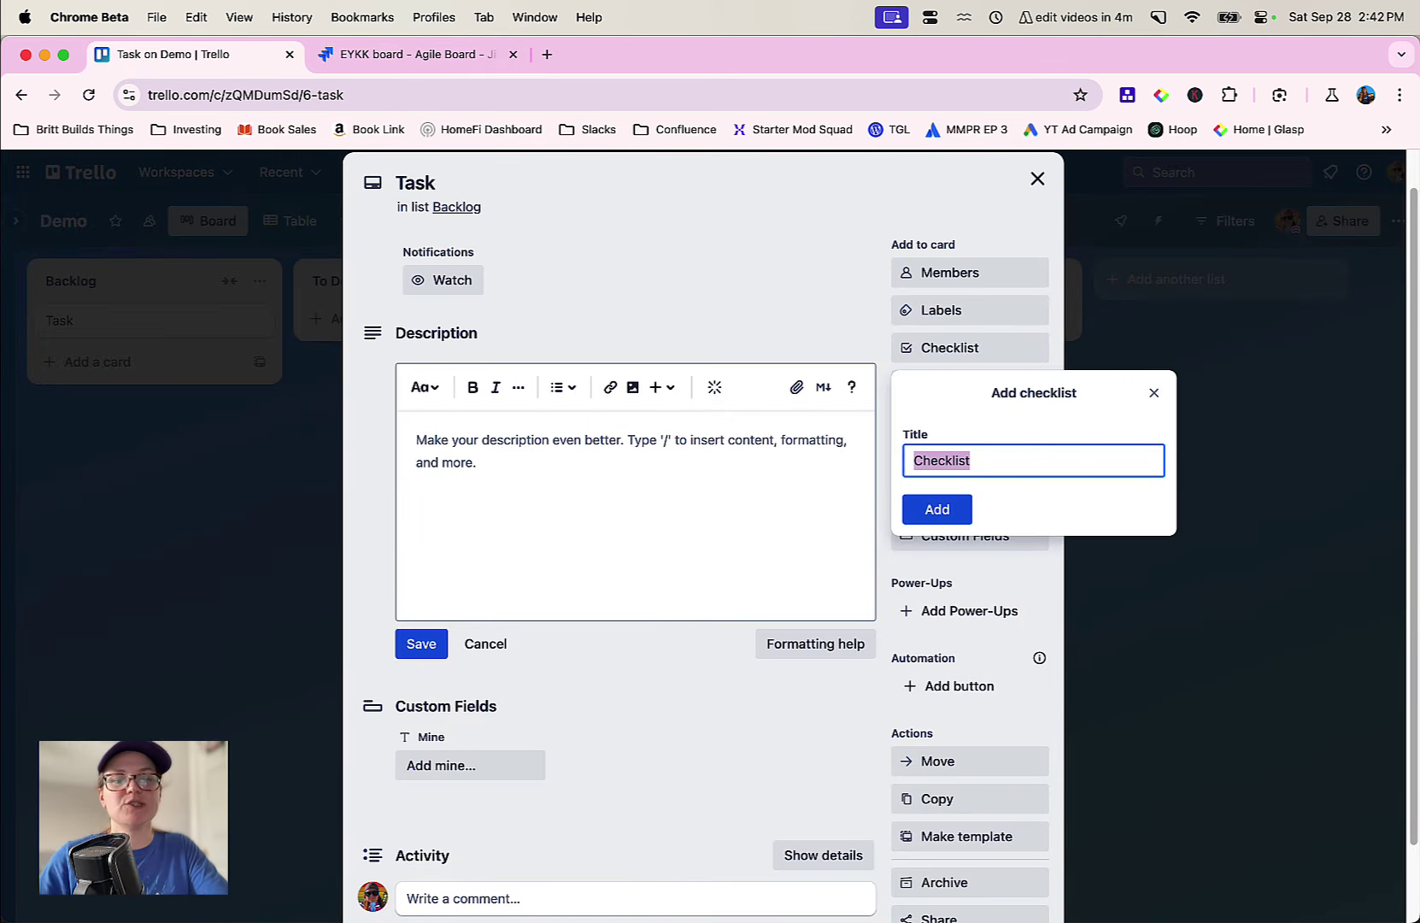
key("Return")
type("Item")
key("Return")
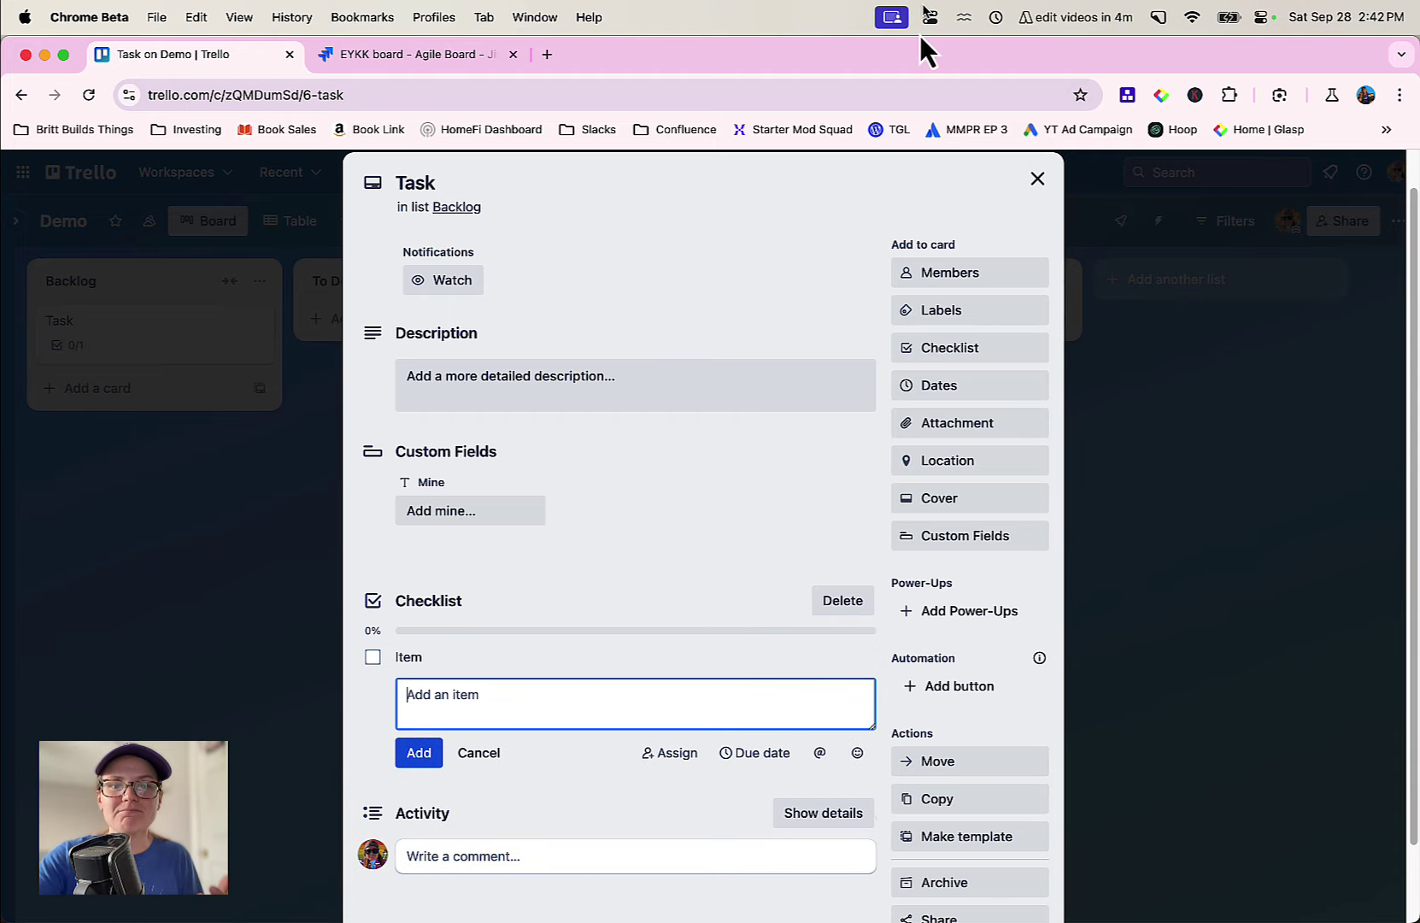
scroll(865, 256, "down", 1)
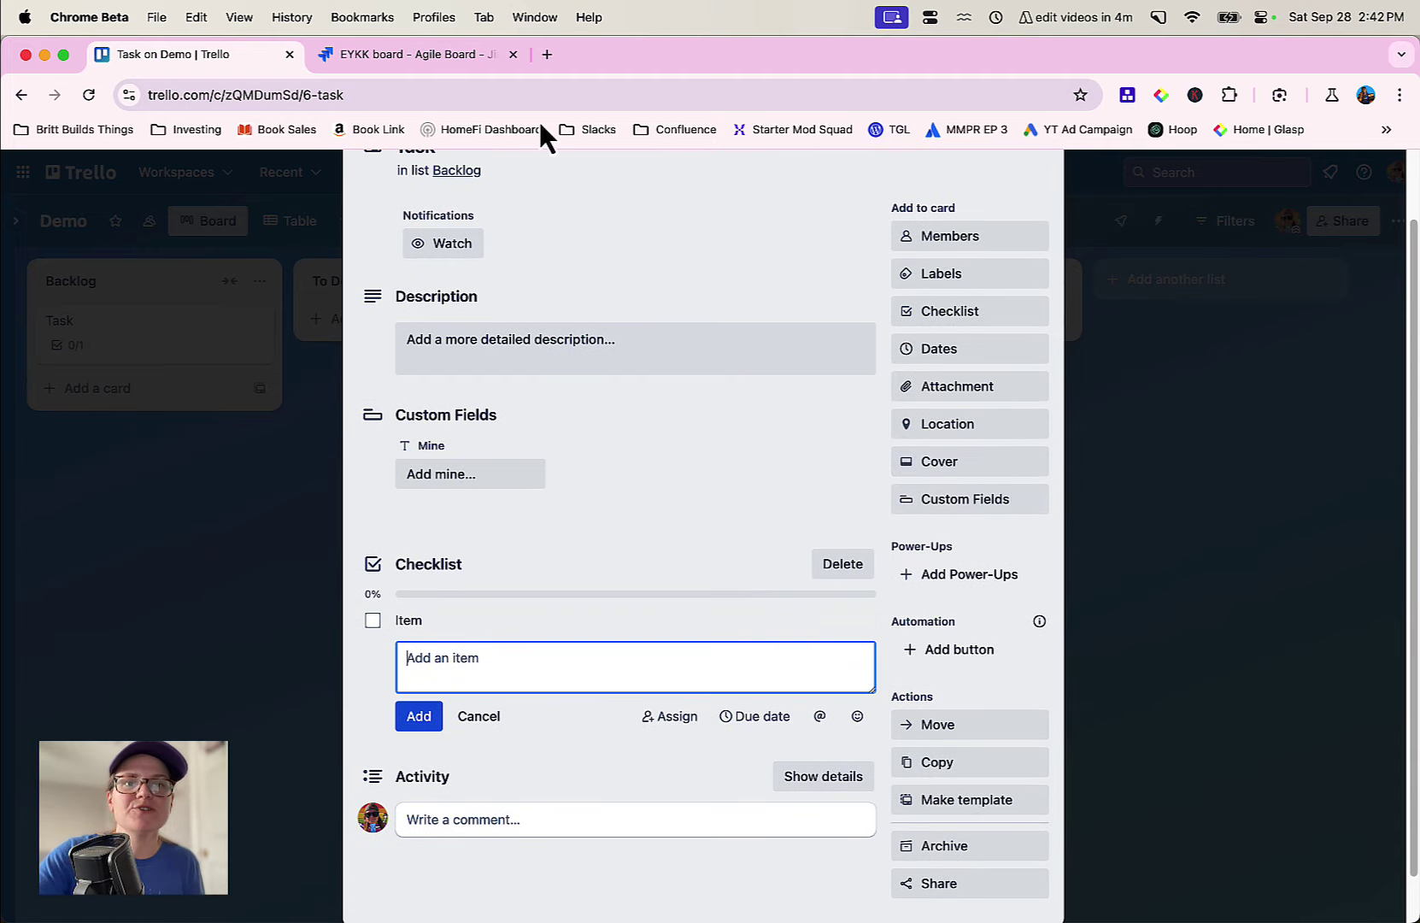
left_click(410, 55)
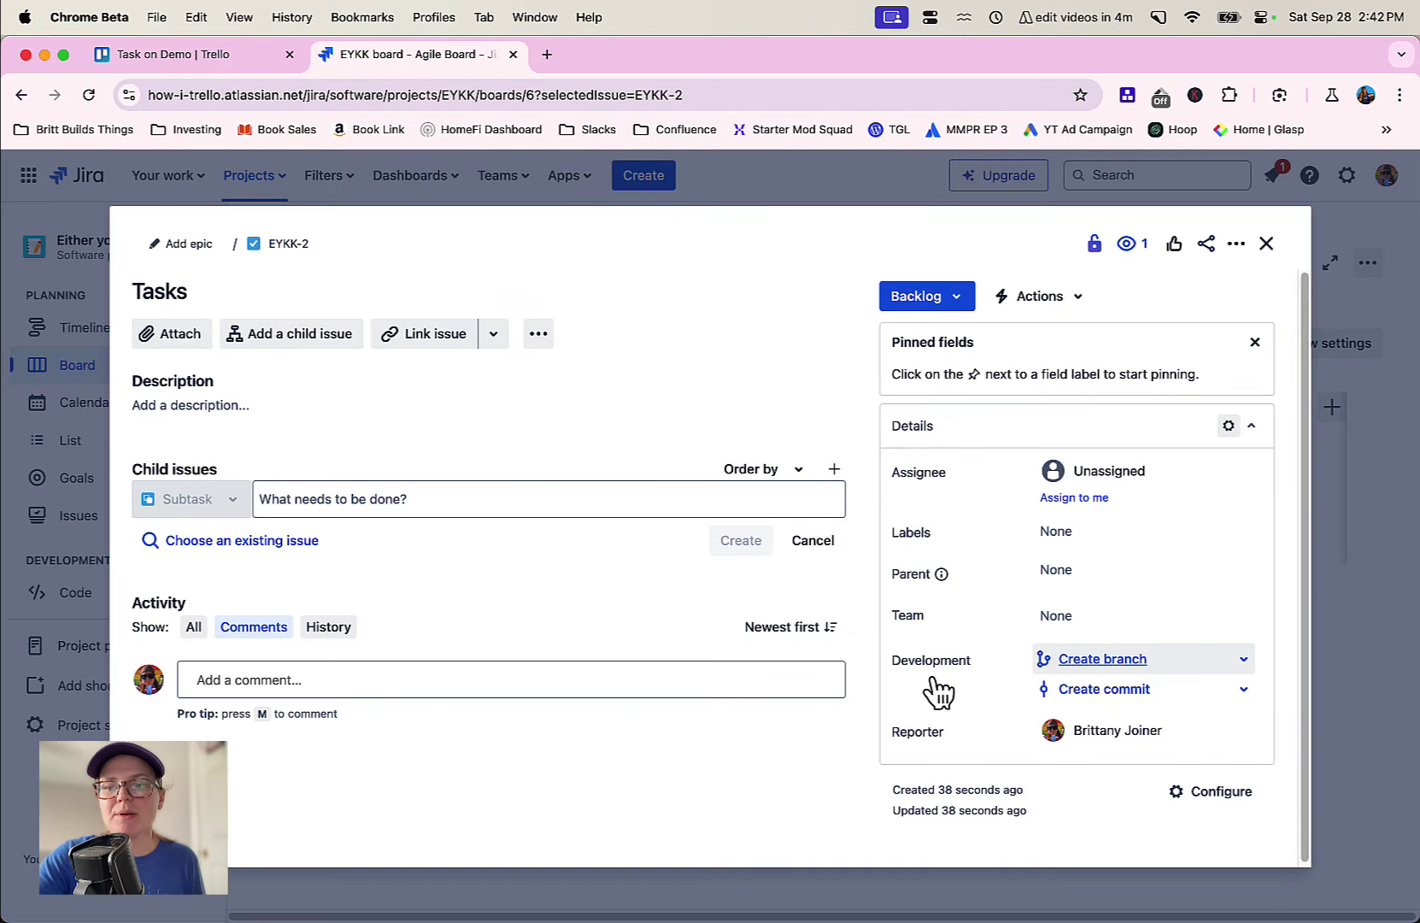
scroll(957, 559, "down", 1)
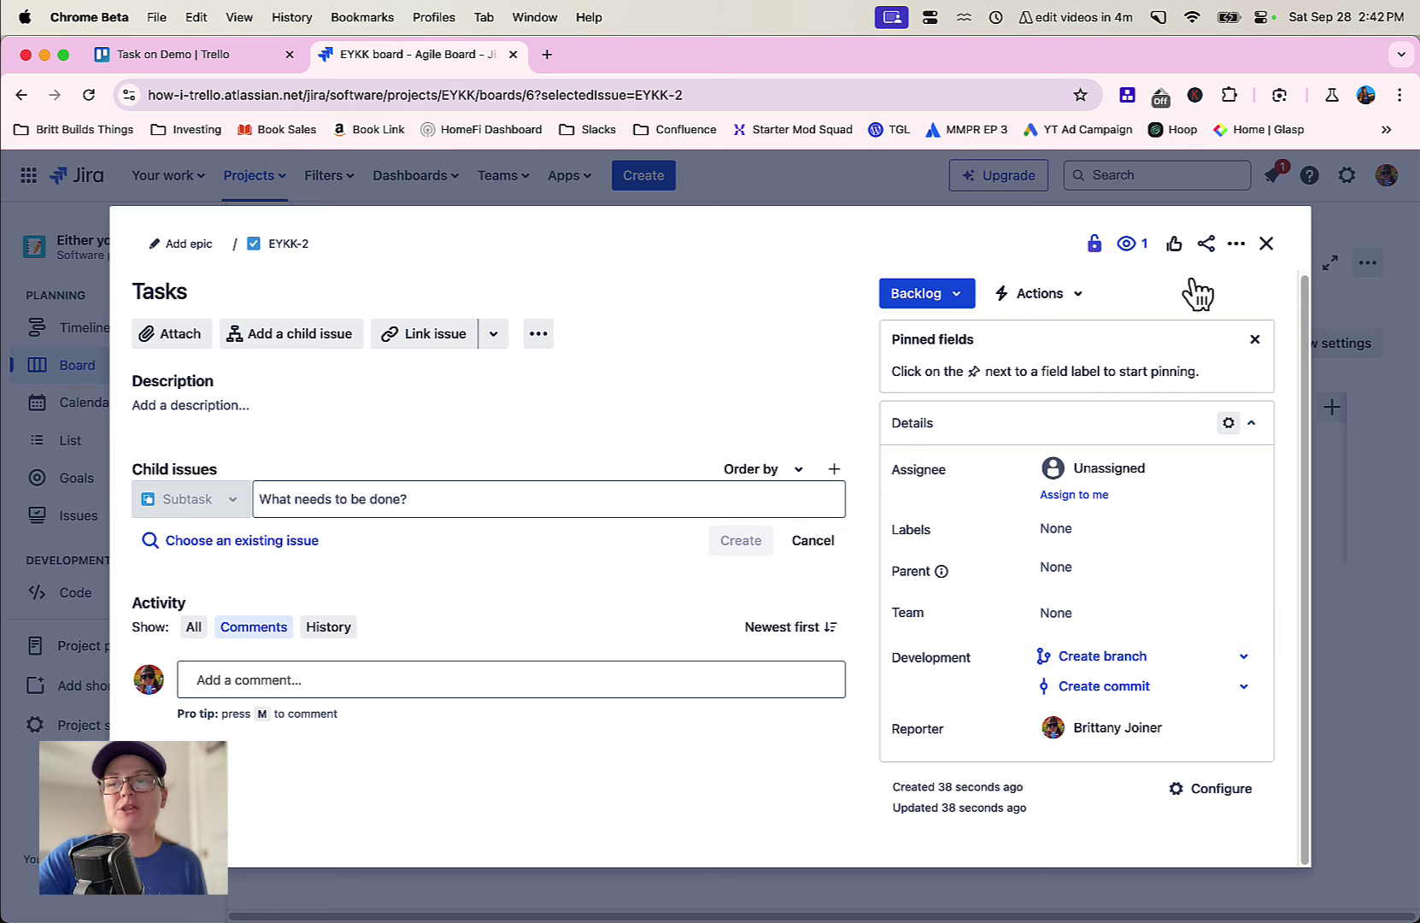
- Create a Text custom field named 'Priority' on the Task card
left_click(162, 58)
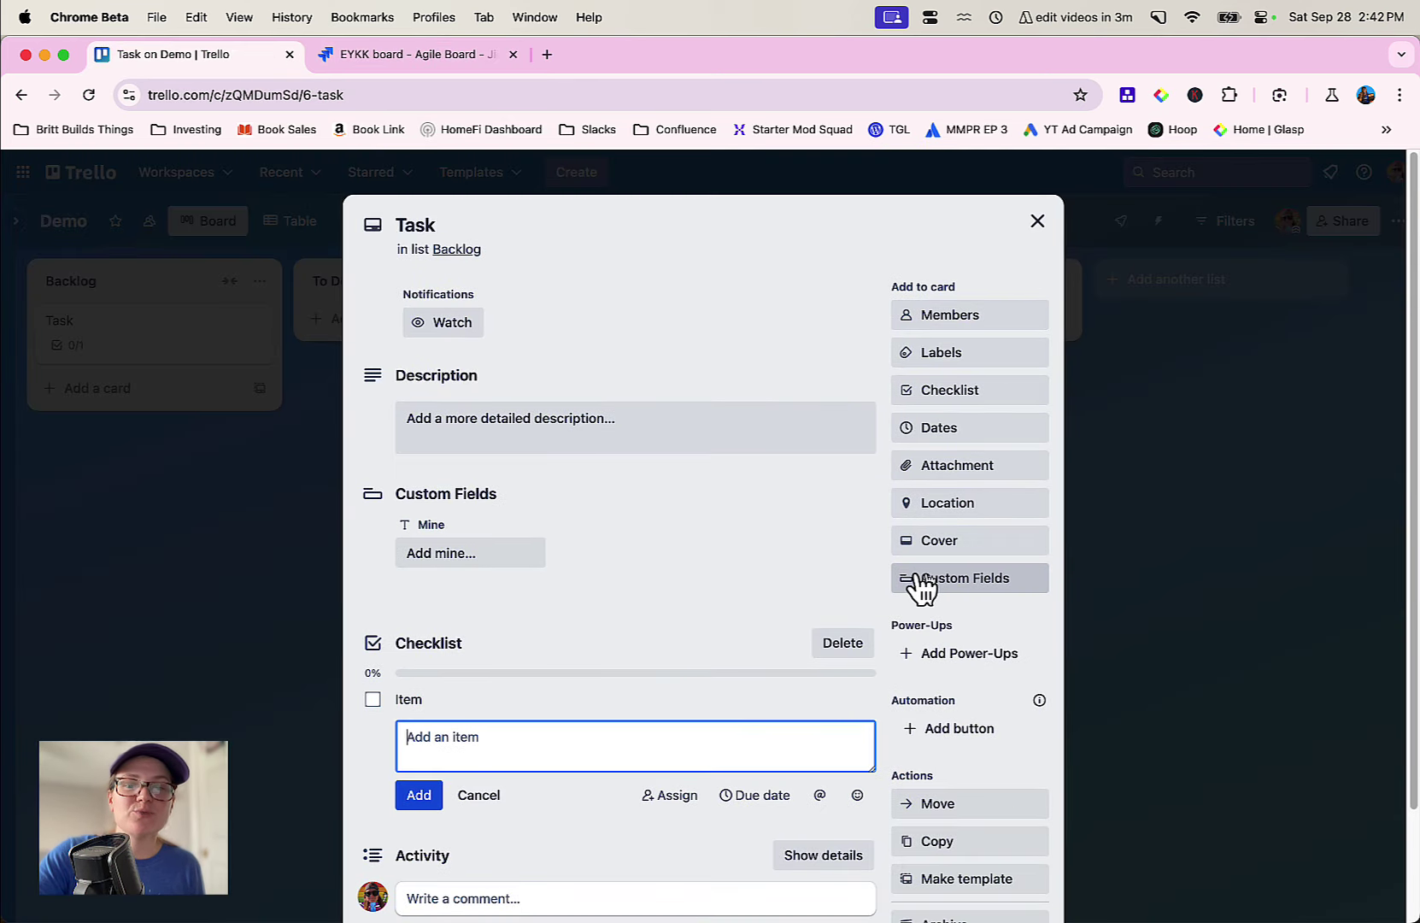
left_click(938, 581)
left_click(995, 534)
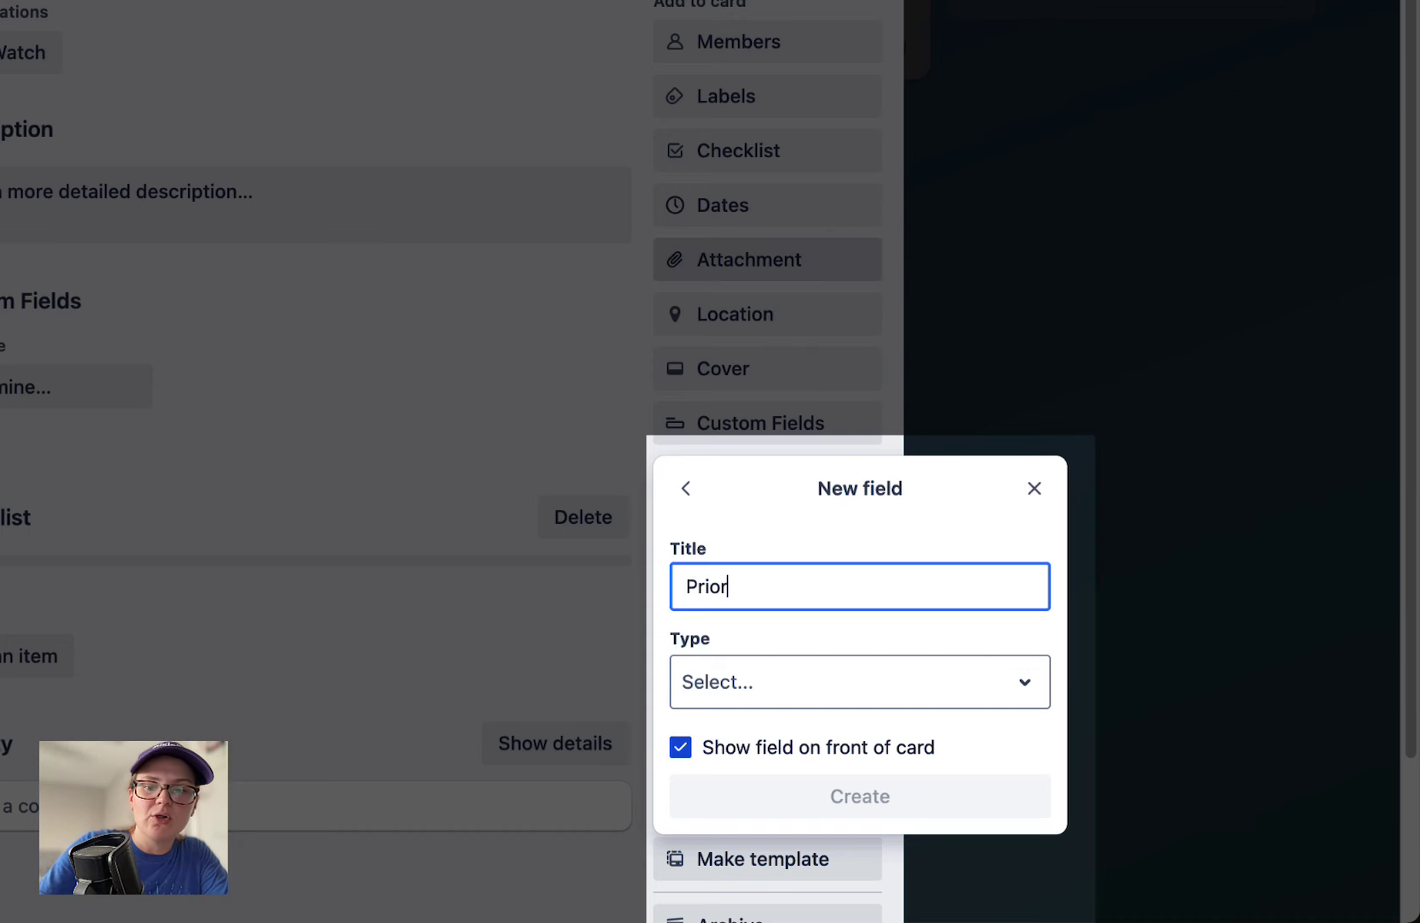
left_click(754, 696)
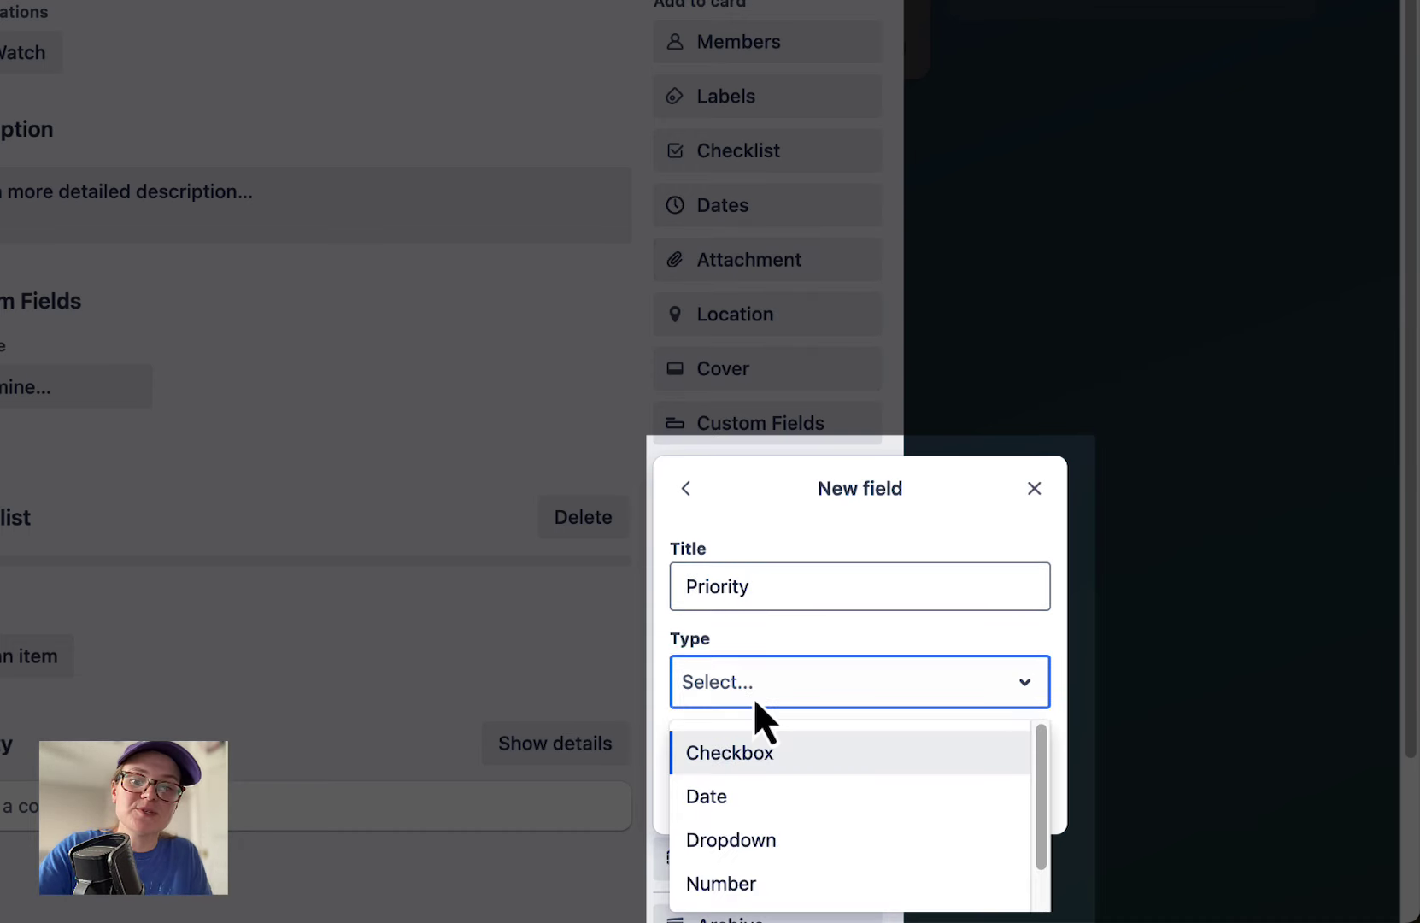
scroll(770, 812, "down", 1)
scroll(785, 792, "up", 1)
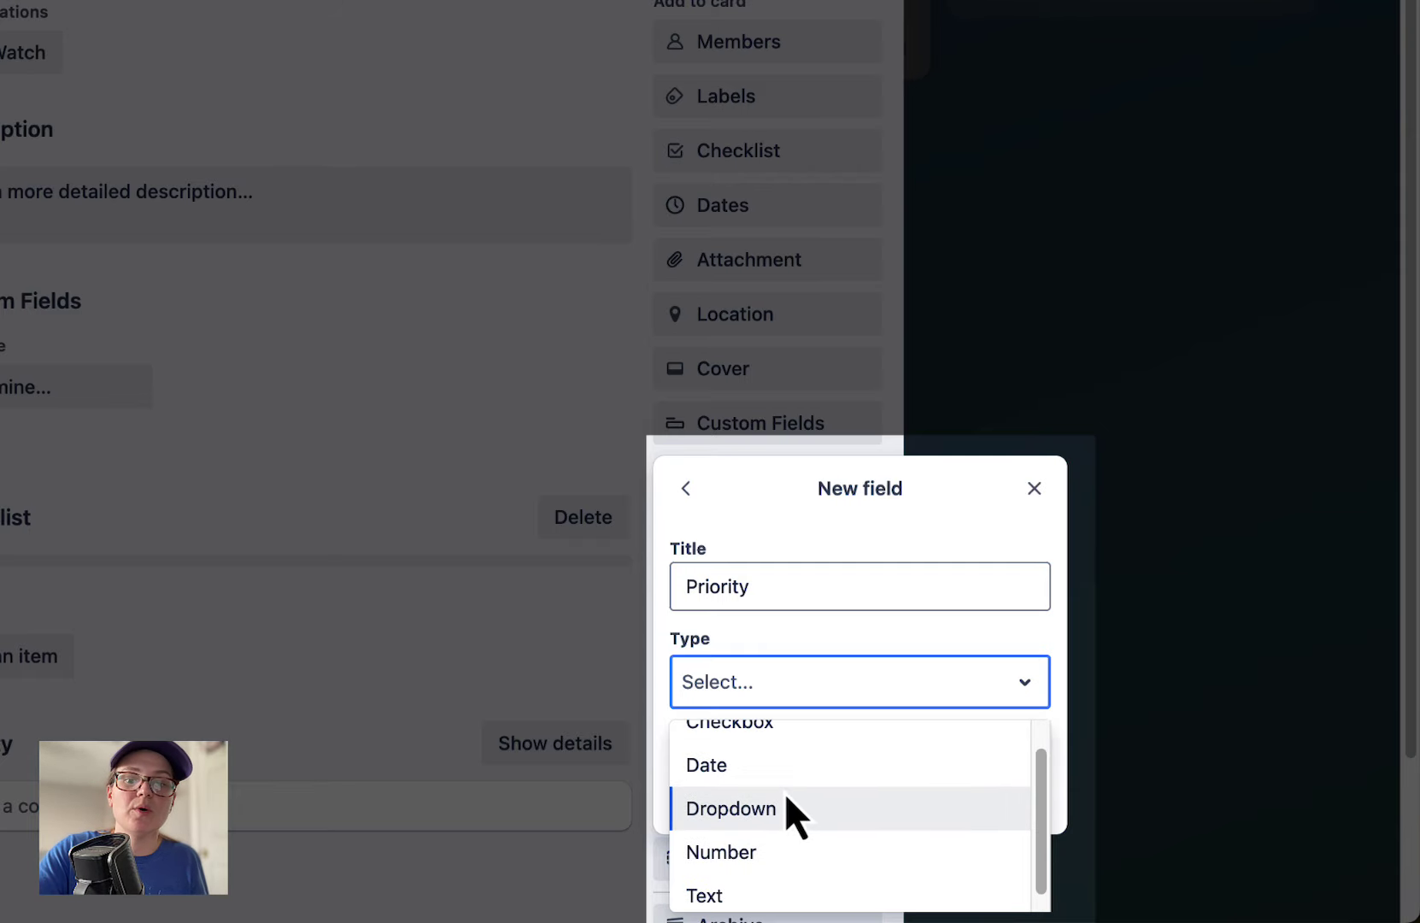
scroll(769, 855, "down", 1)
left_click(717, 889)
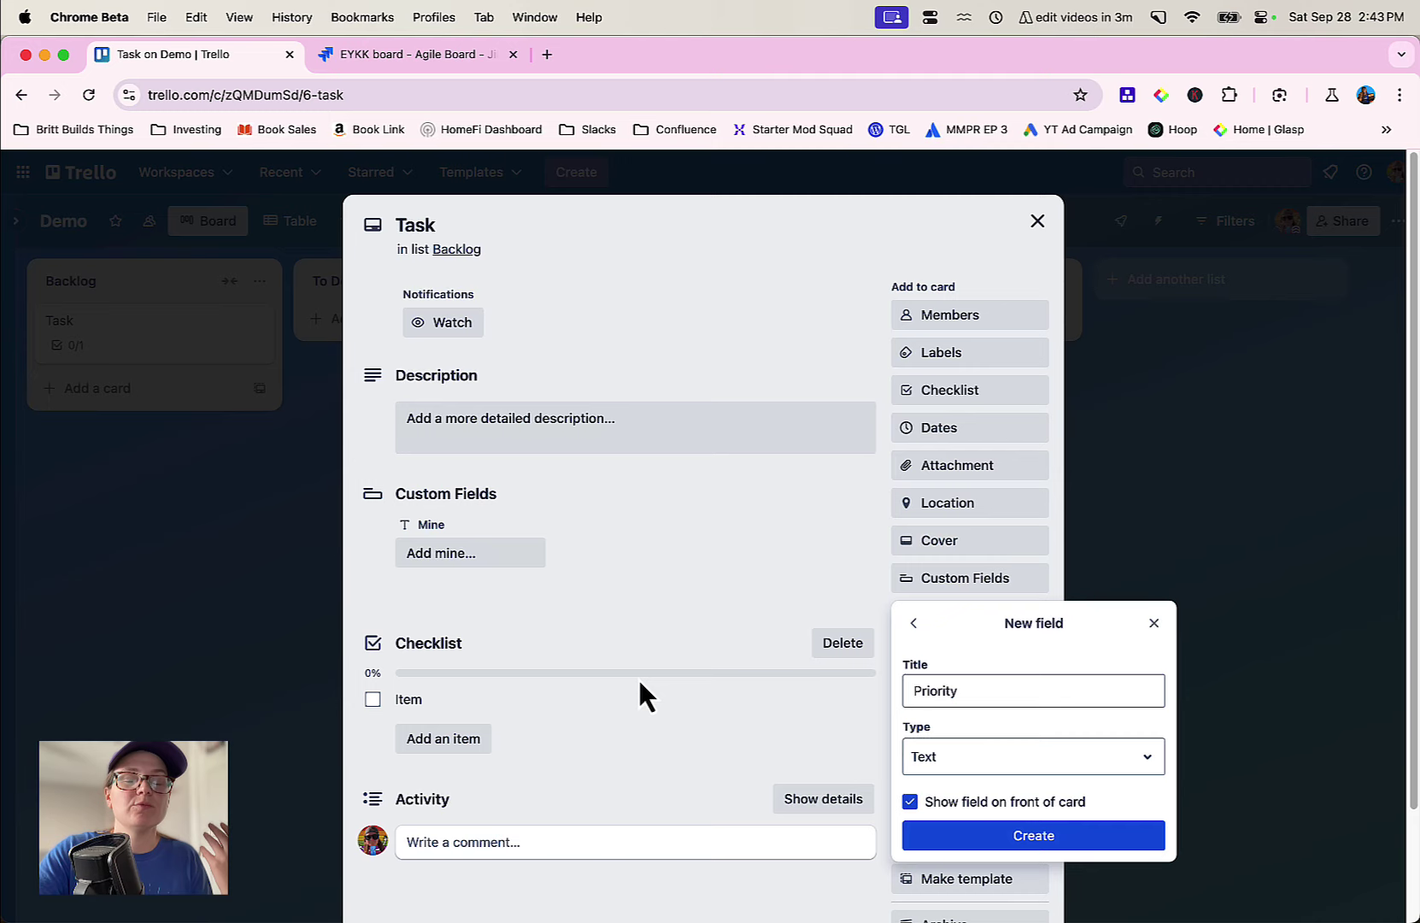
key("Return")
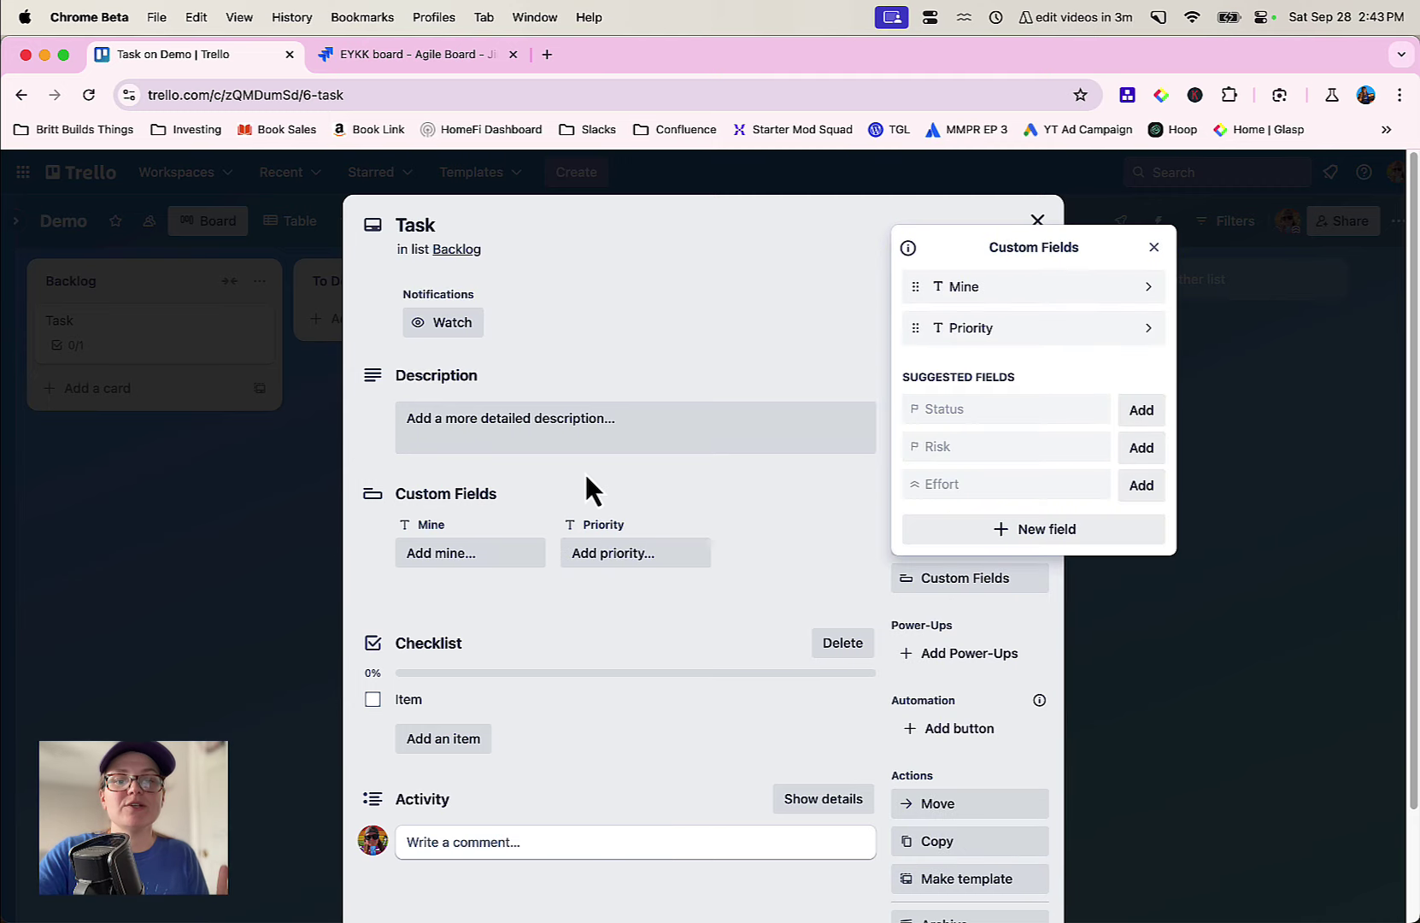
left_click(619, 578)
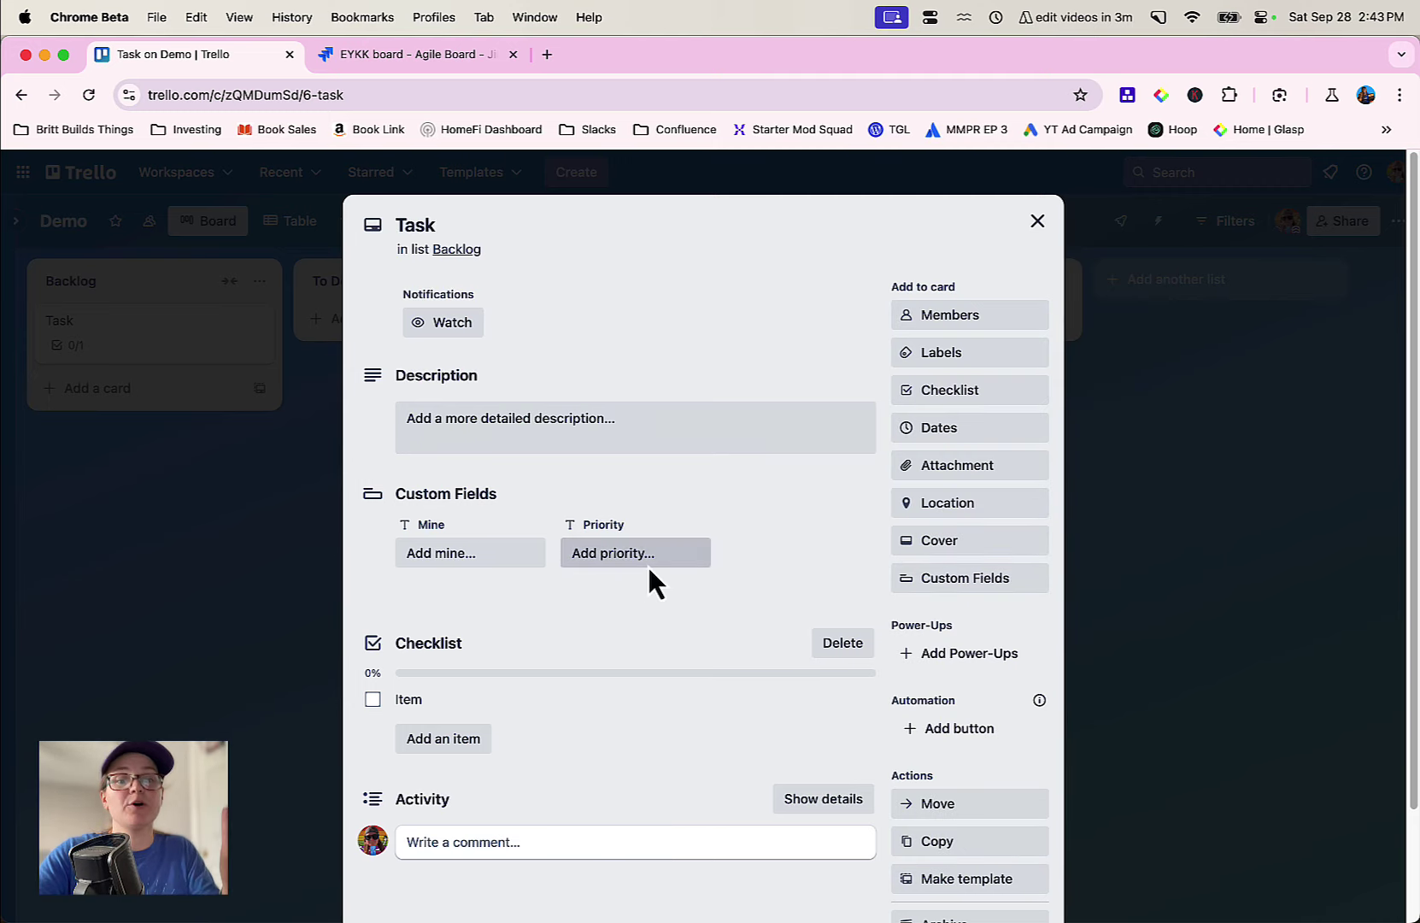
- Drag Trello's Task card across lists, then move Jira's Tasks issue from Backlog to In Progress
left_click(149, 595)
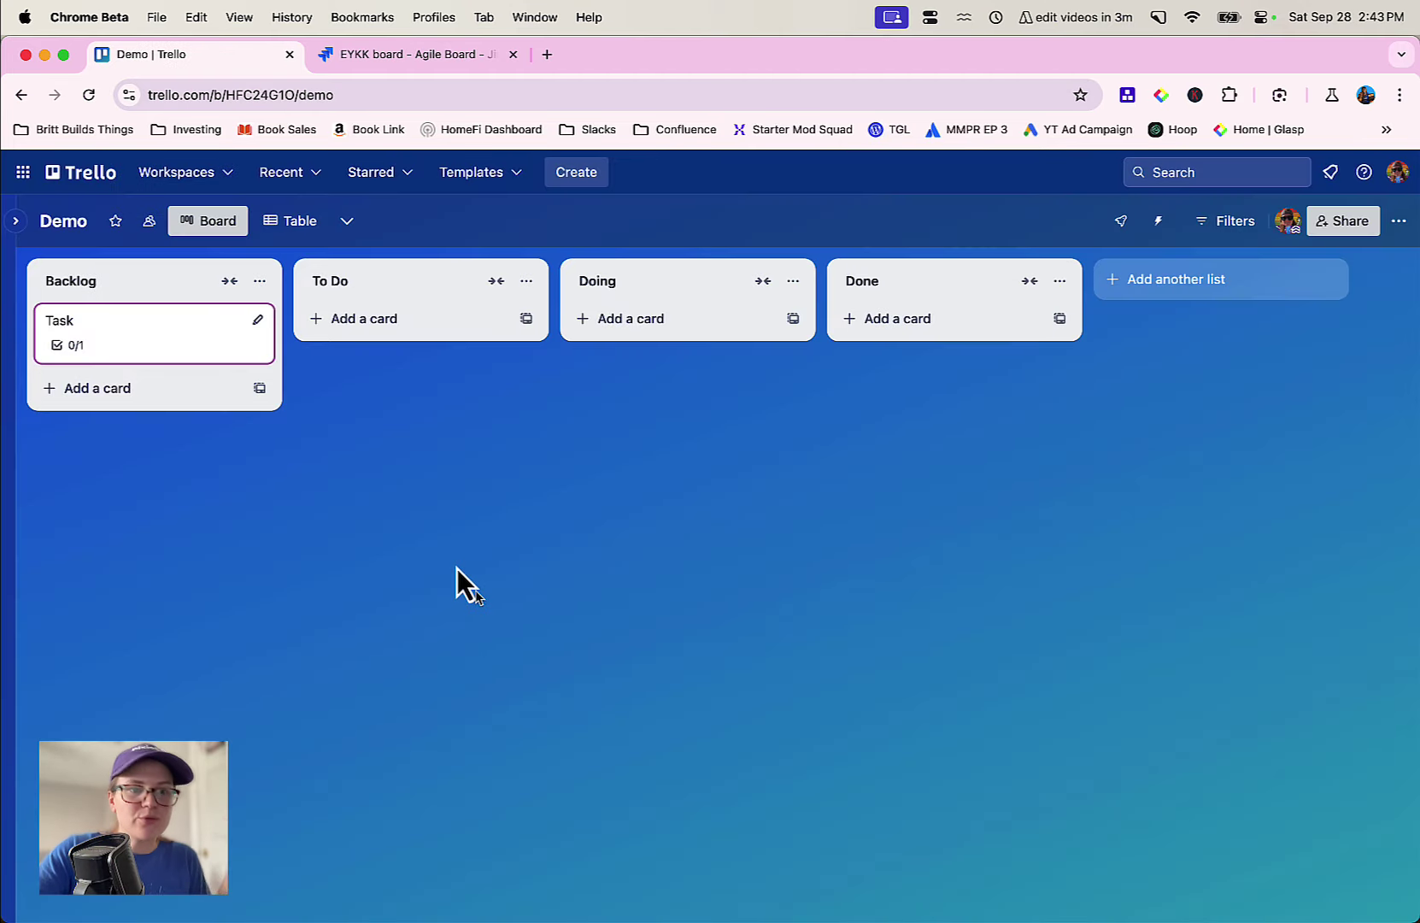
left_click_drag(153, 346, 399, 149)
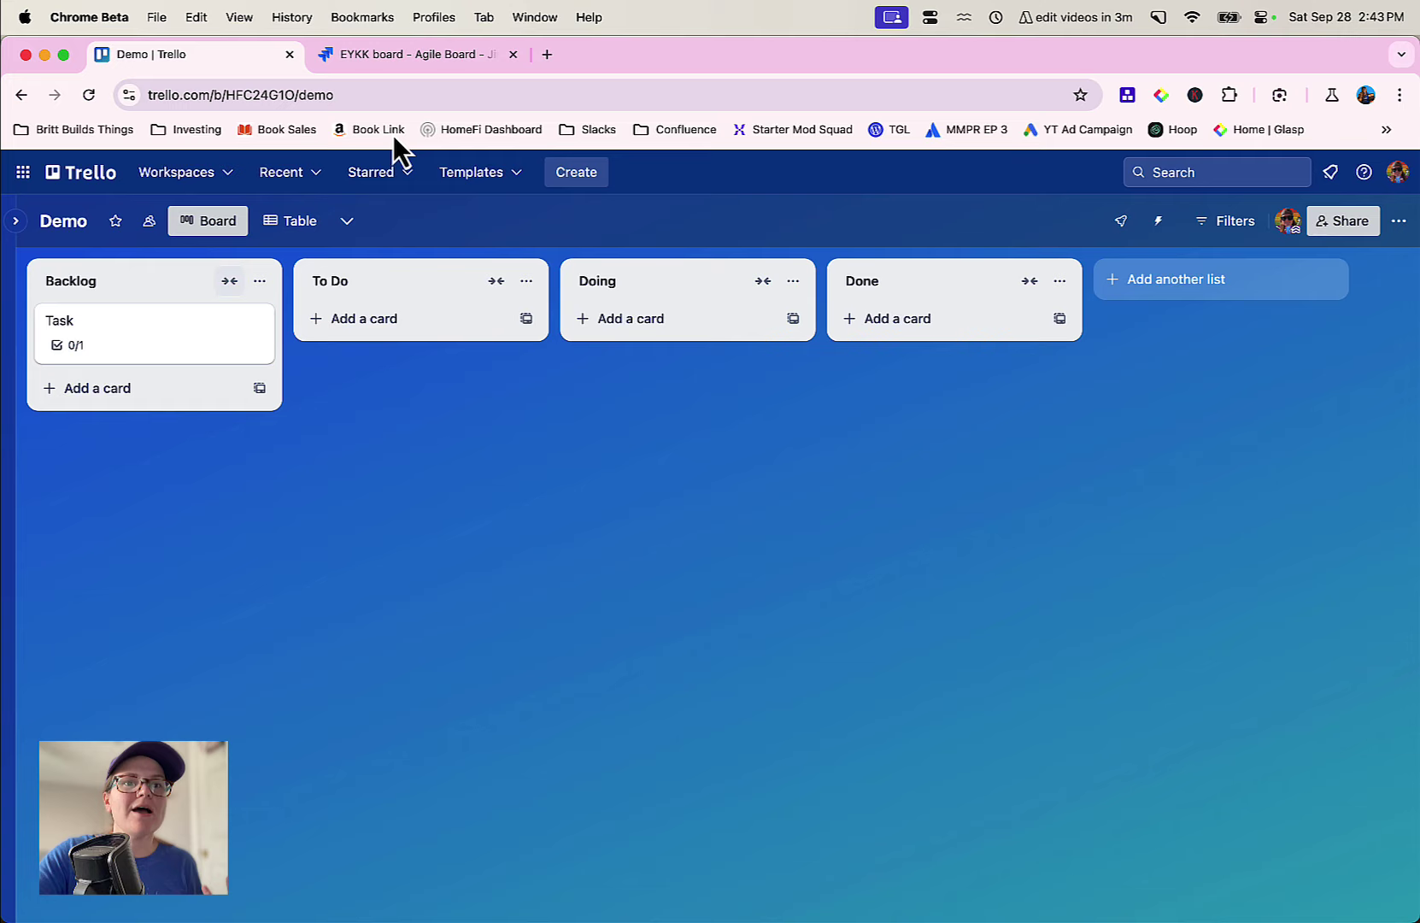
left_click(409, 54)
left_click(1265, 244)
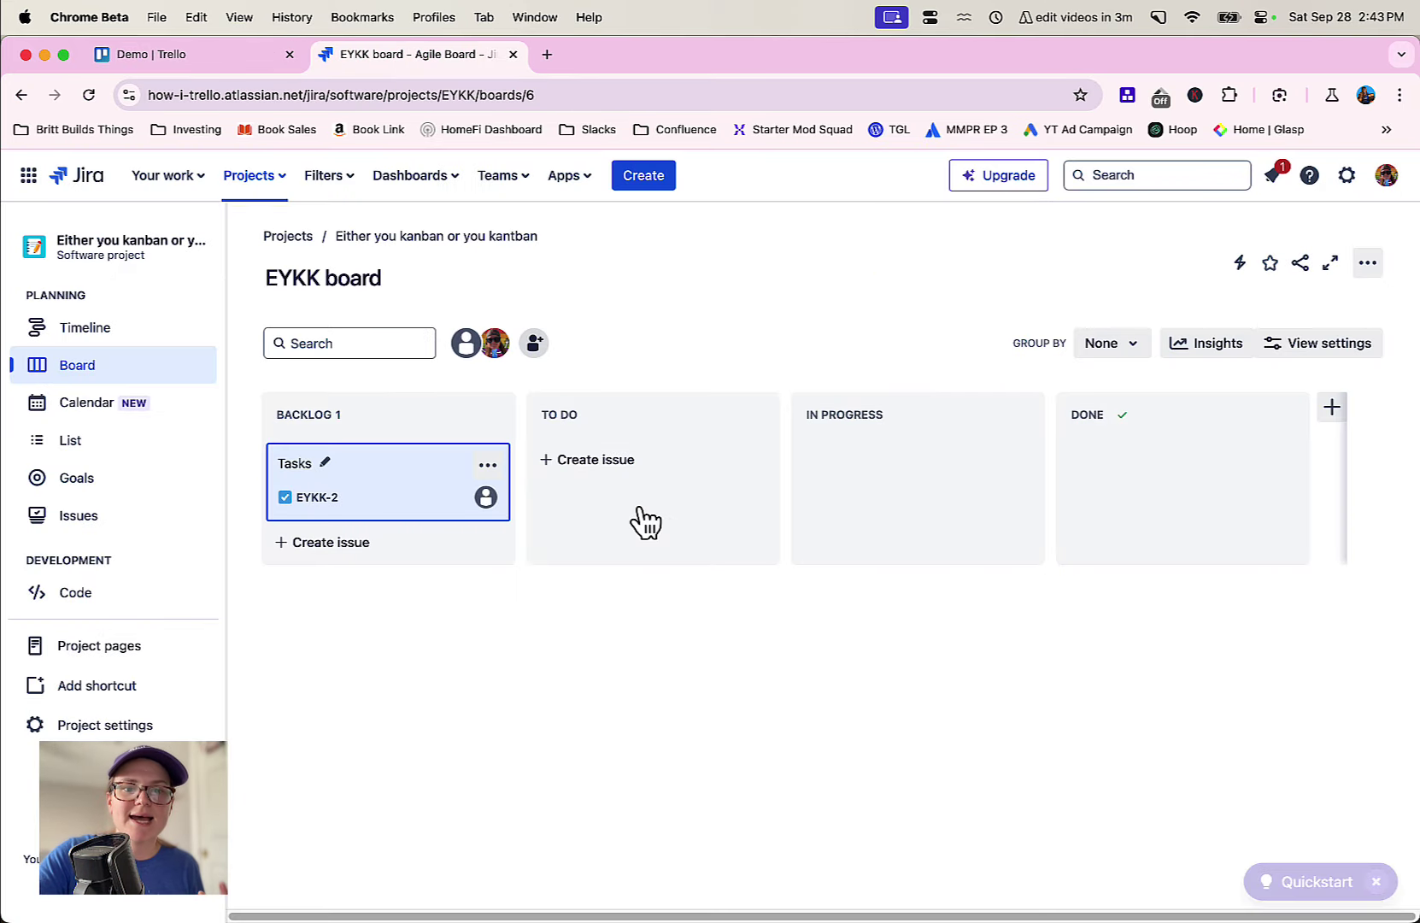
left_click_drag(497, 492, 906, 488)
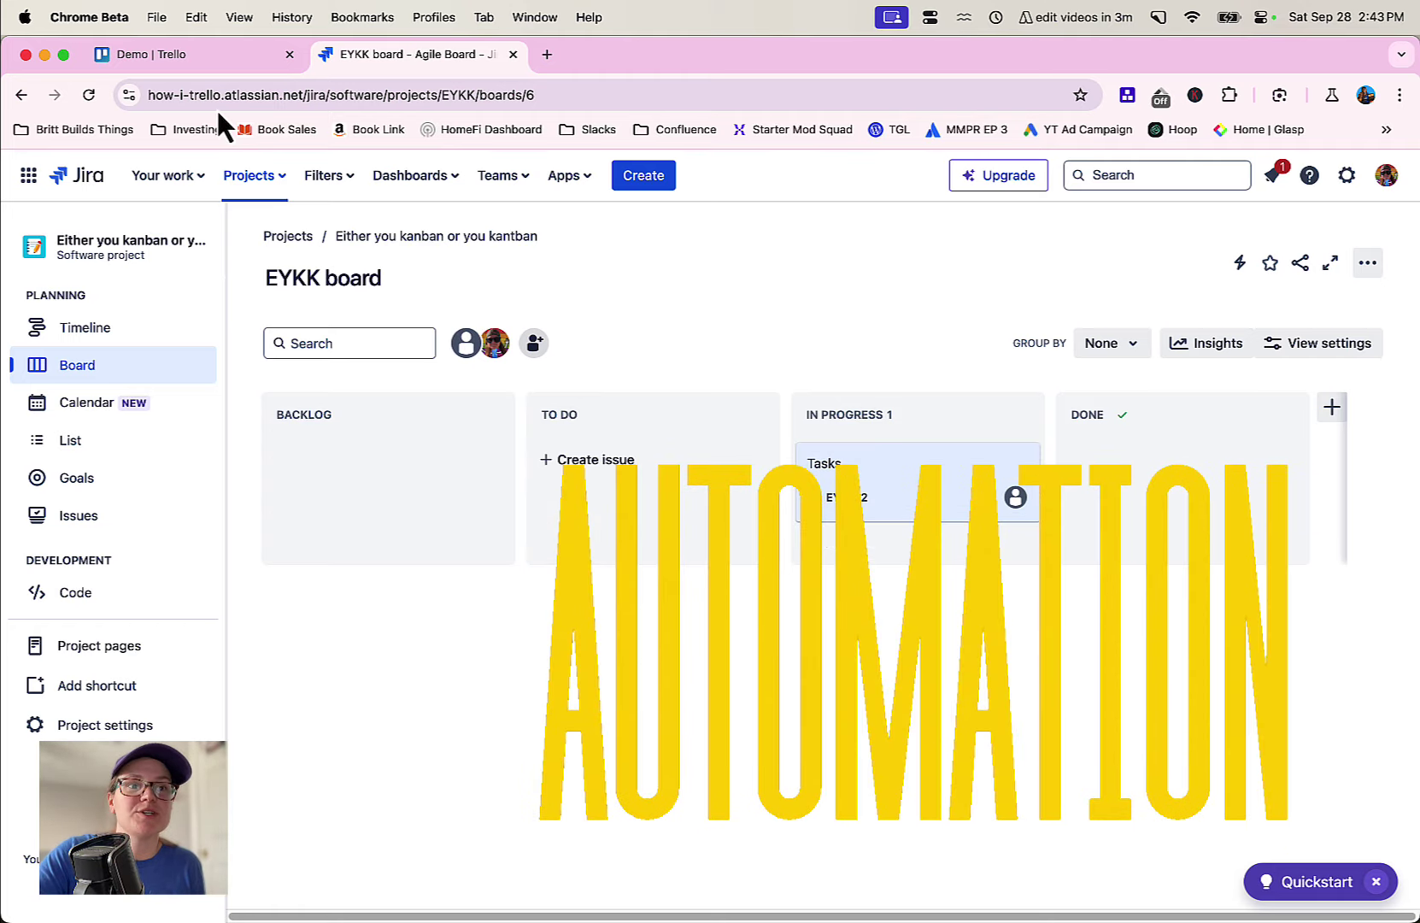
- Start a new Trello automation rule and browse its Card Move trigger options
left_click(192, 54)
left_click(1156, 222)
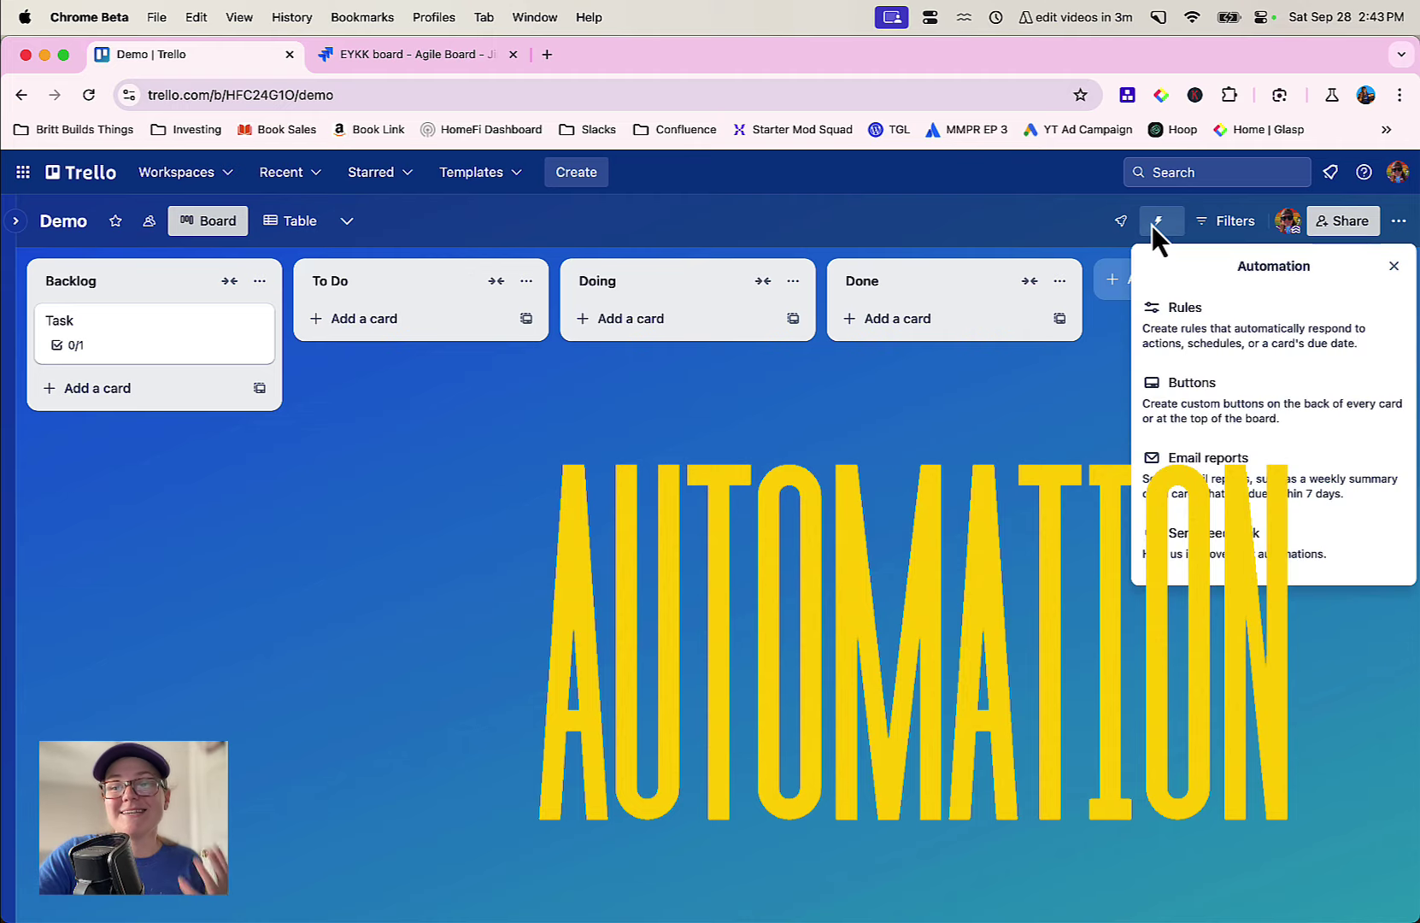
left_click(1179, 319)
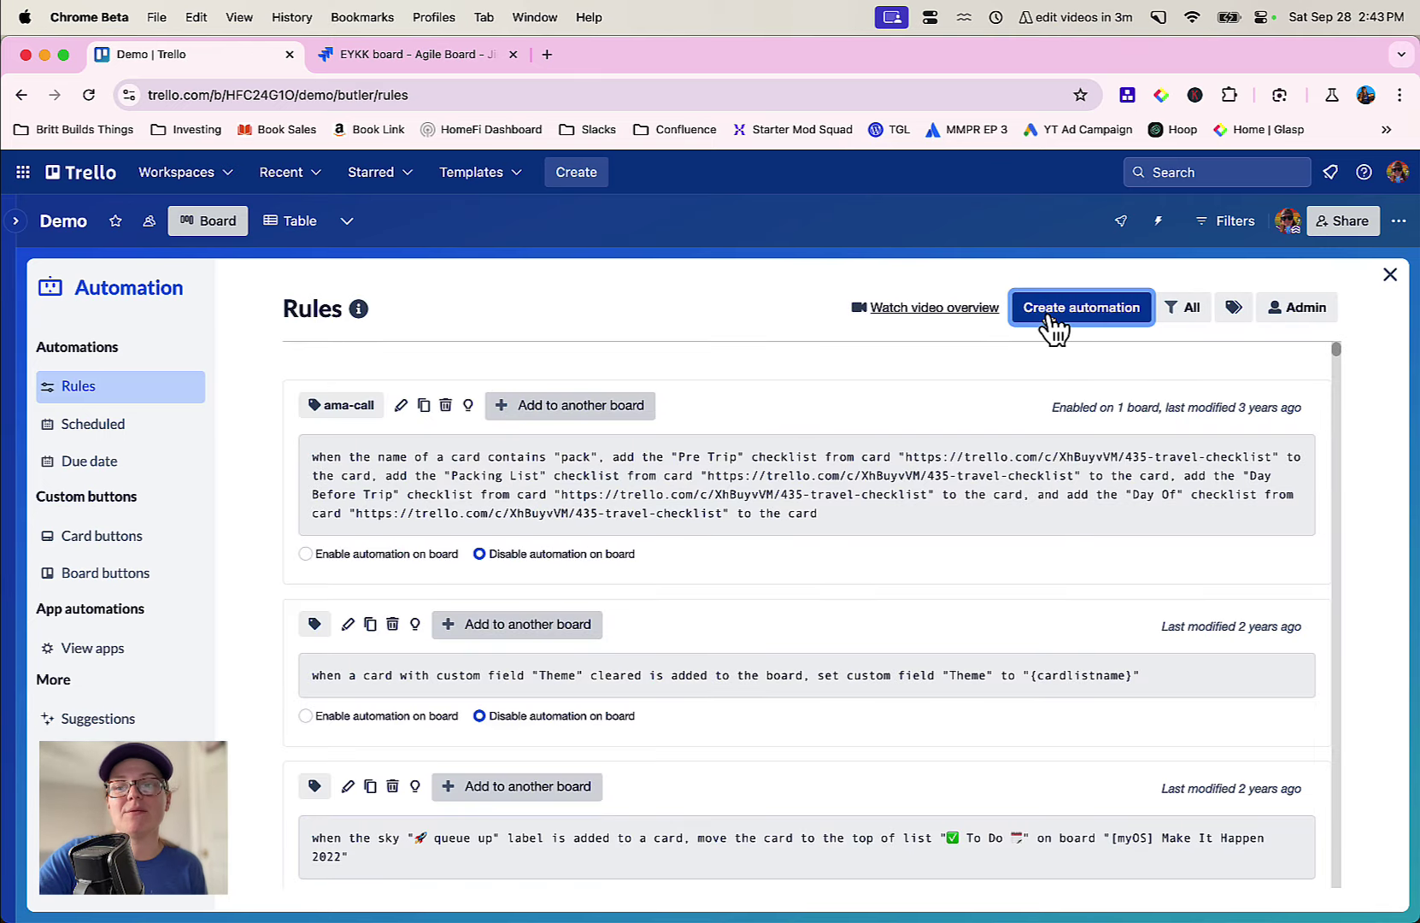
left_click(1052, 318)
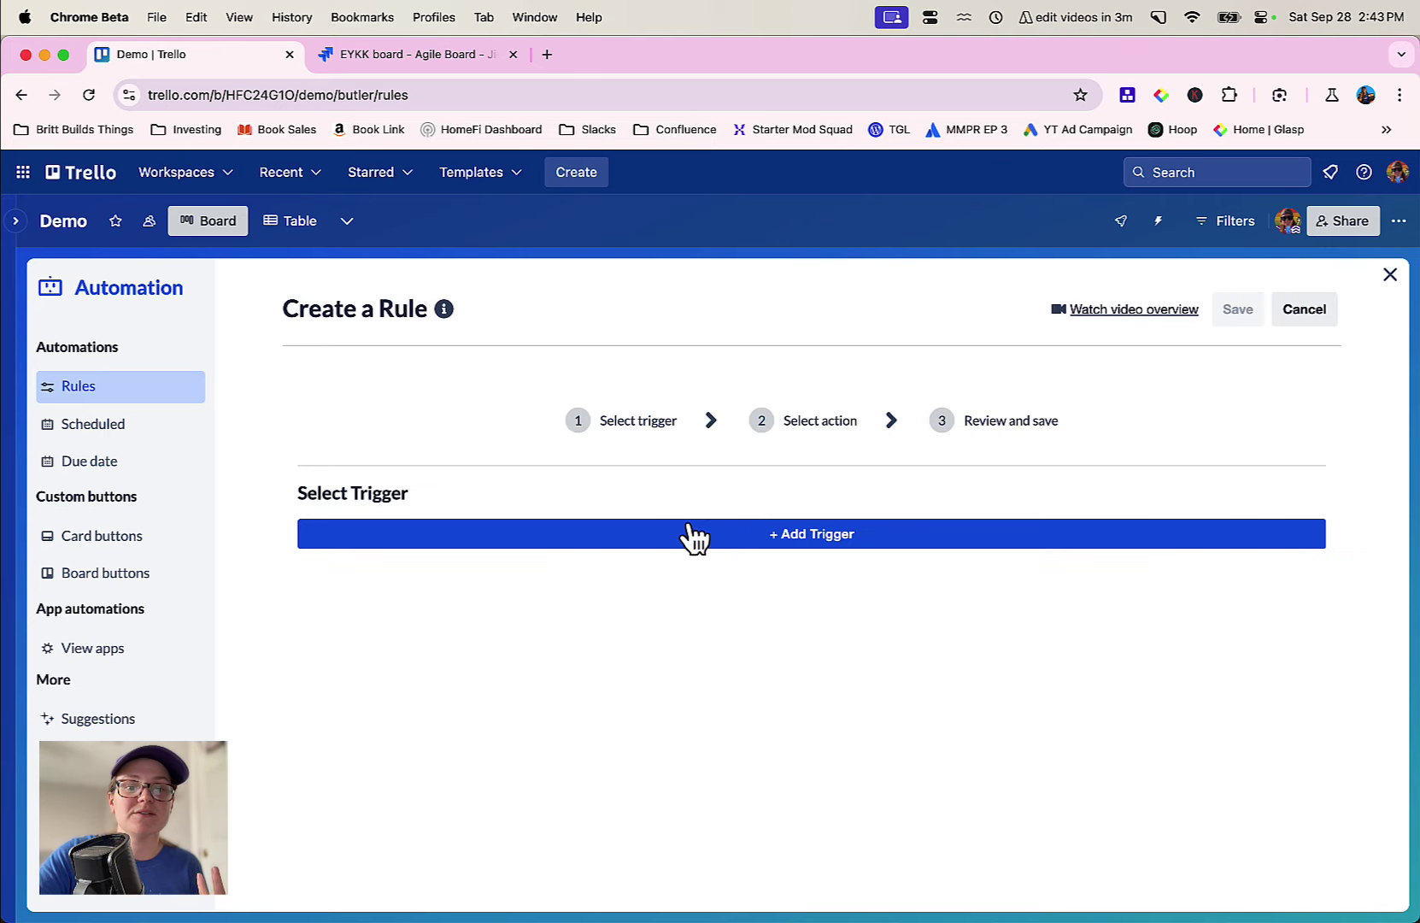
left_click(692, 532)
scroll(1021, 588, "down", 1)
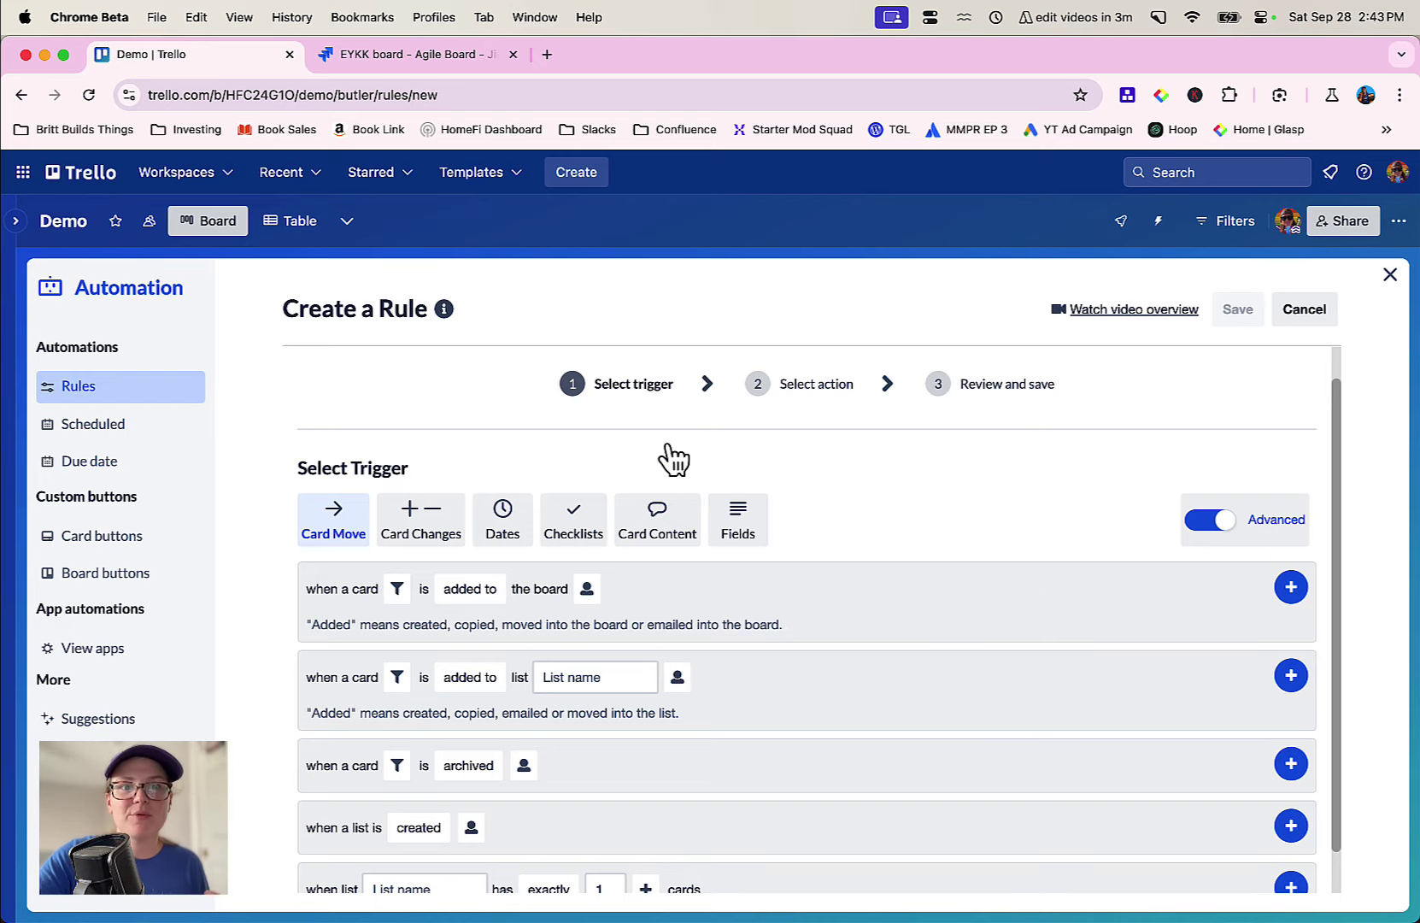
left_click(368, 60)
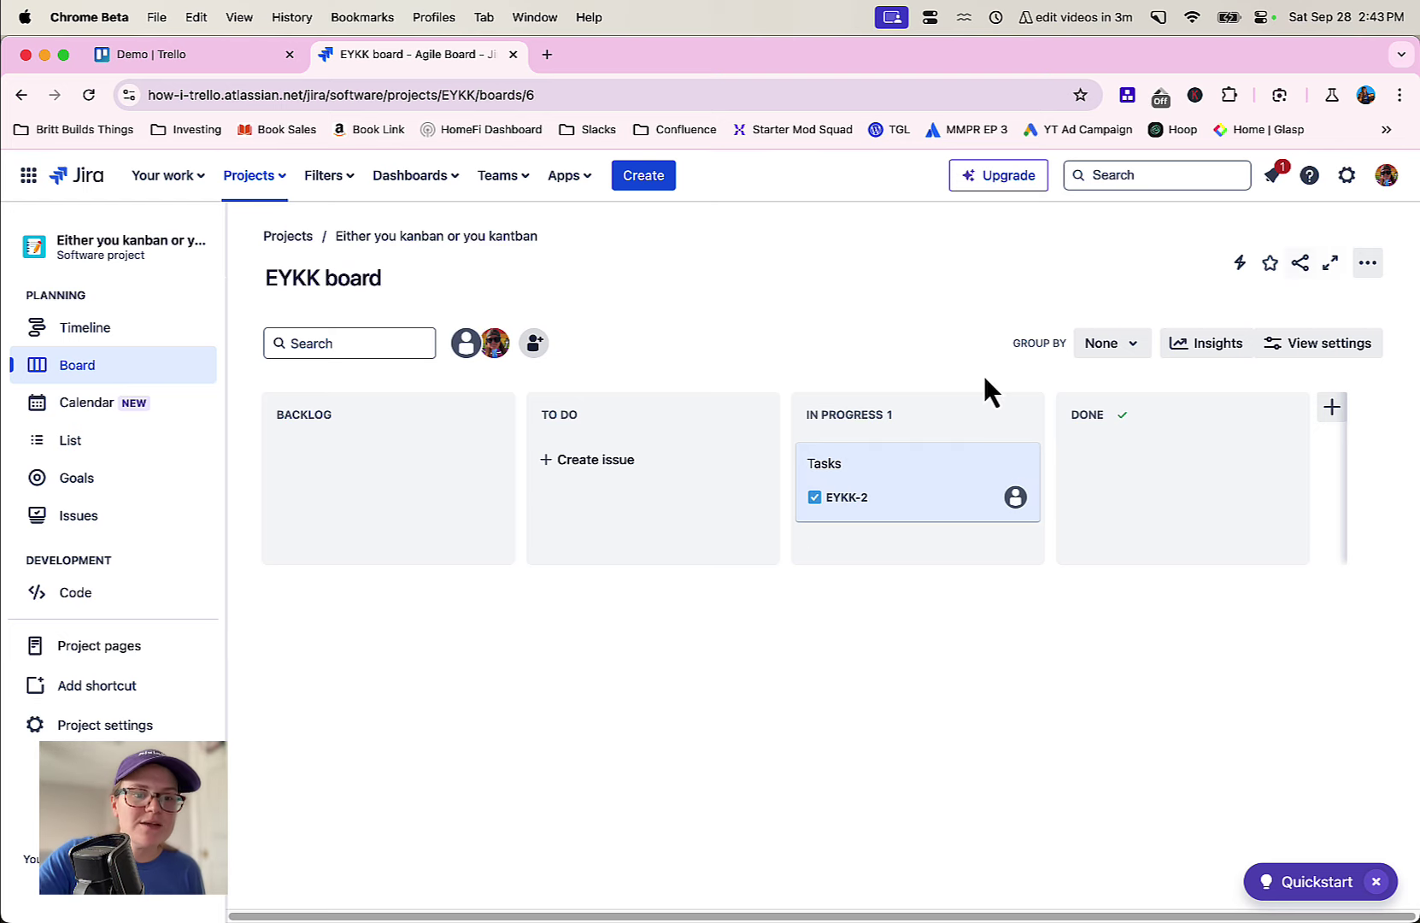
- Create a Jira project automation rule and advance the intro tour to the Issue created trigger
left_click(1240, 262)
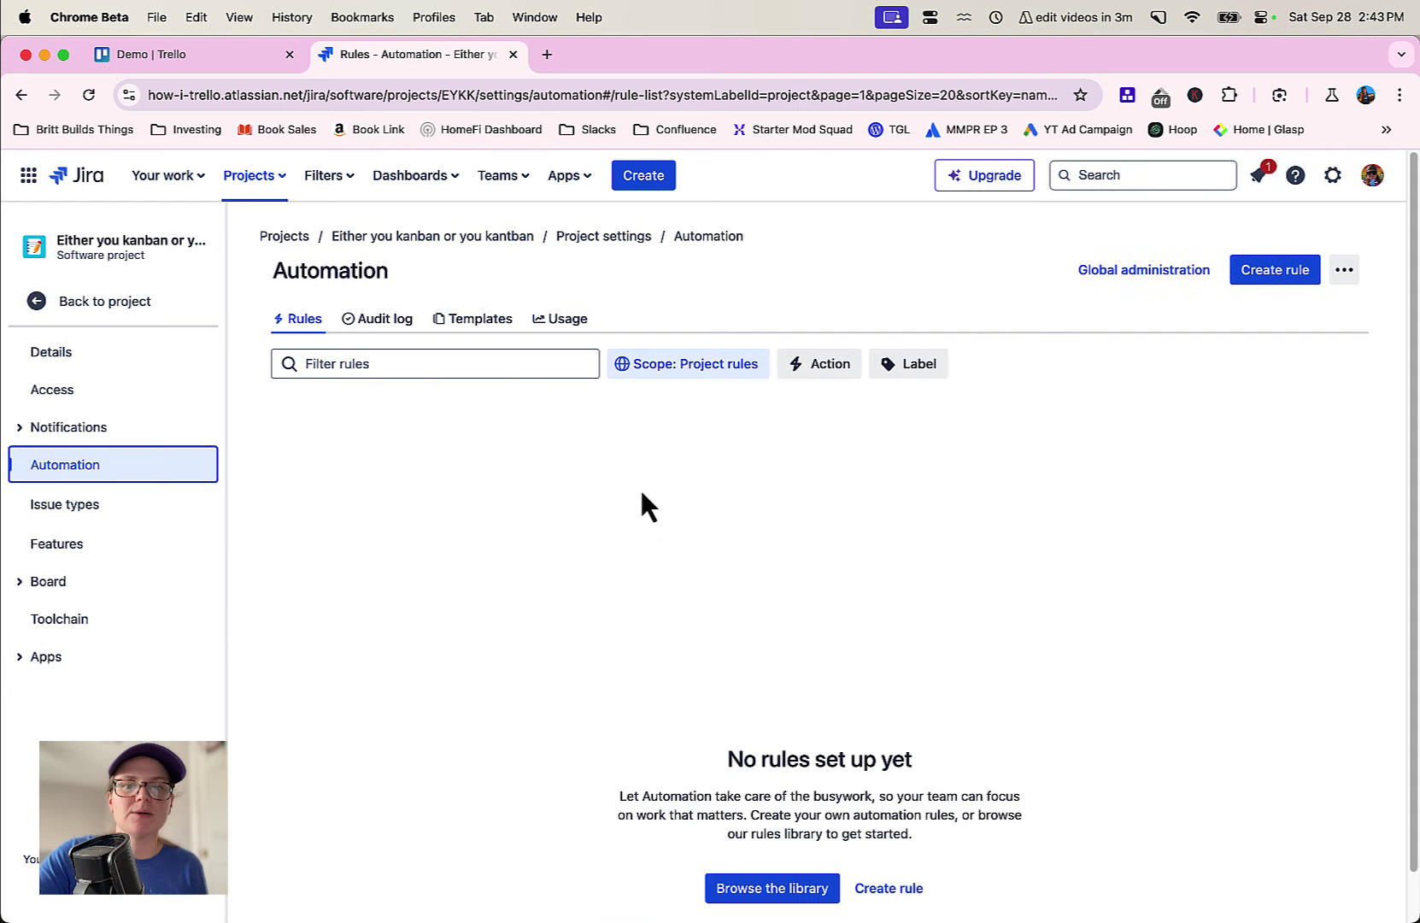
left_click(1250, 272)
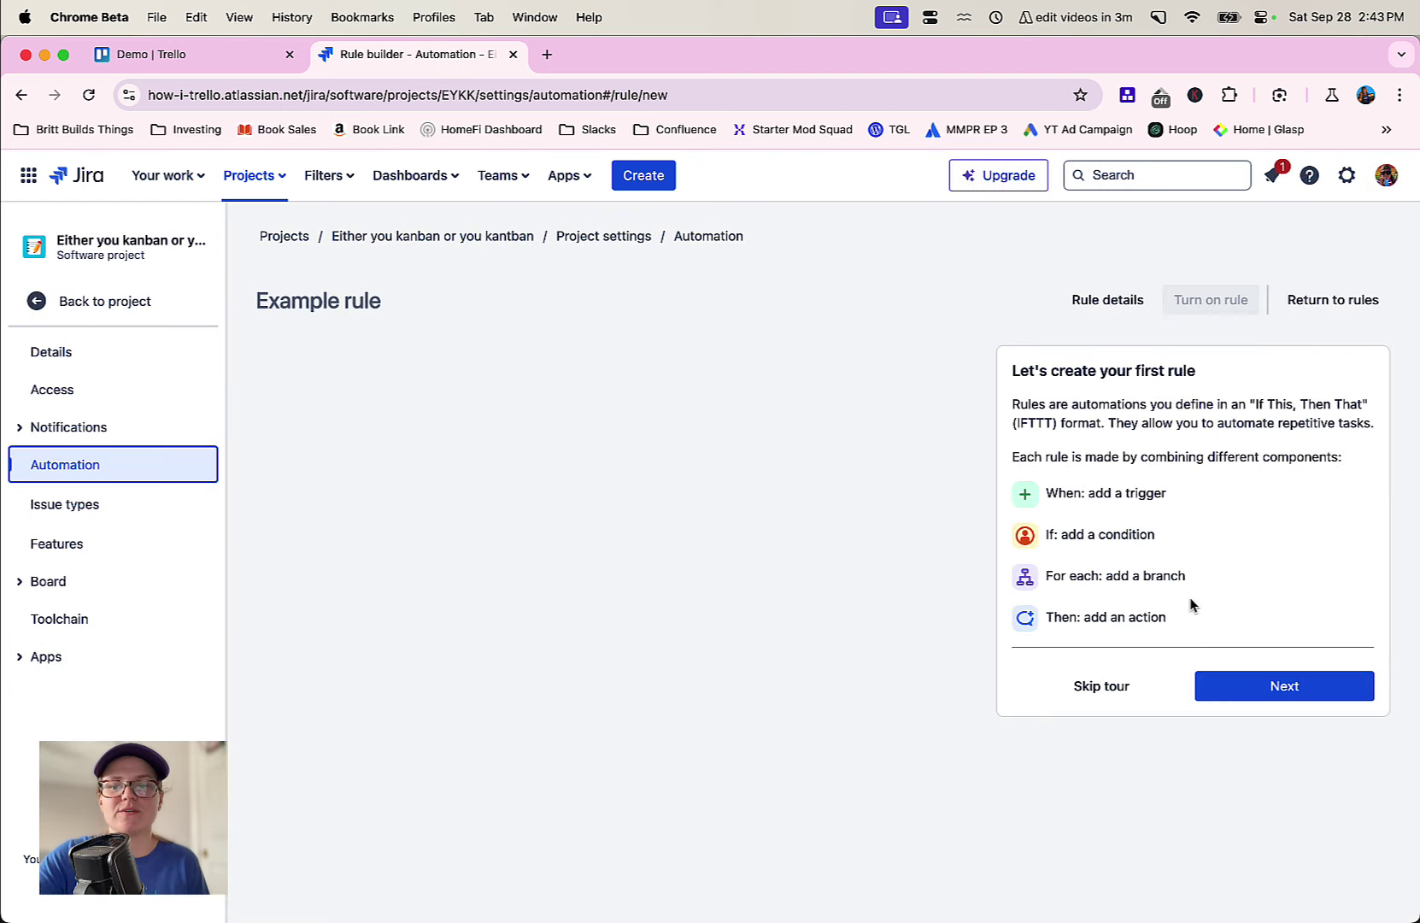
left_click(1256, 686)
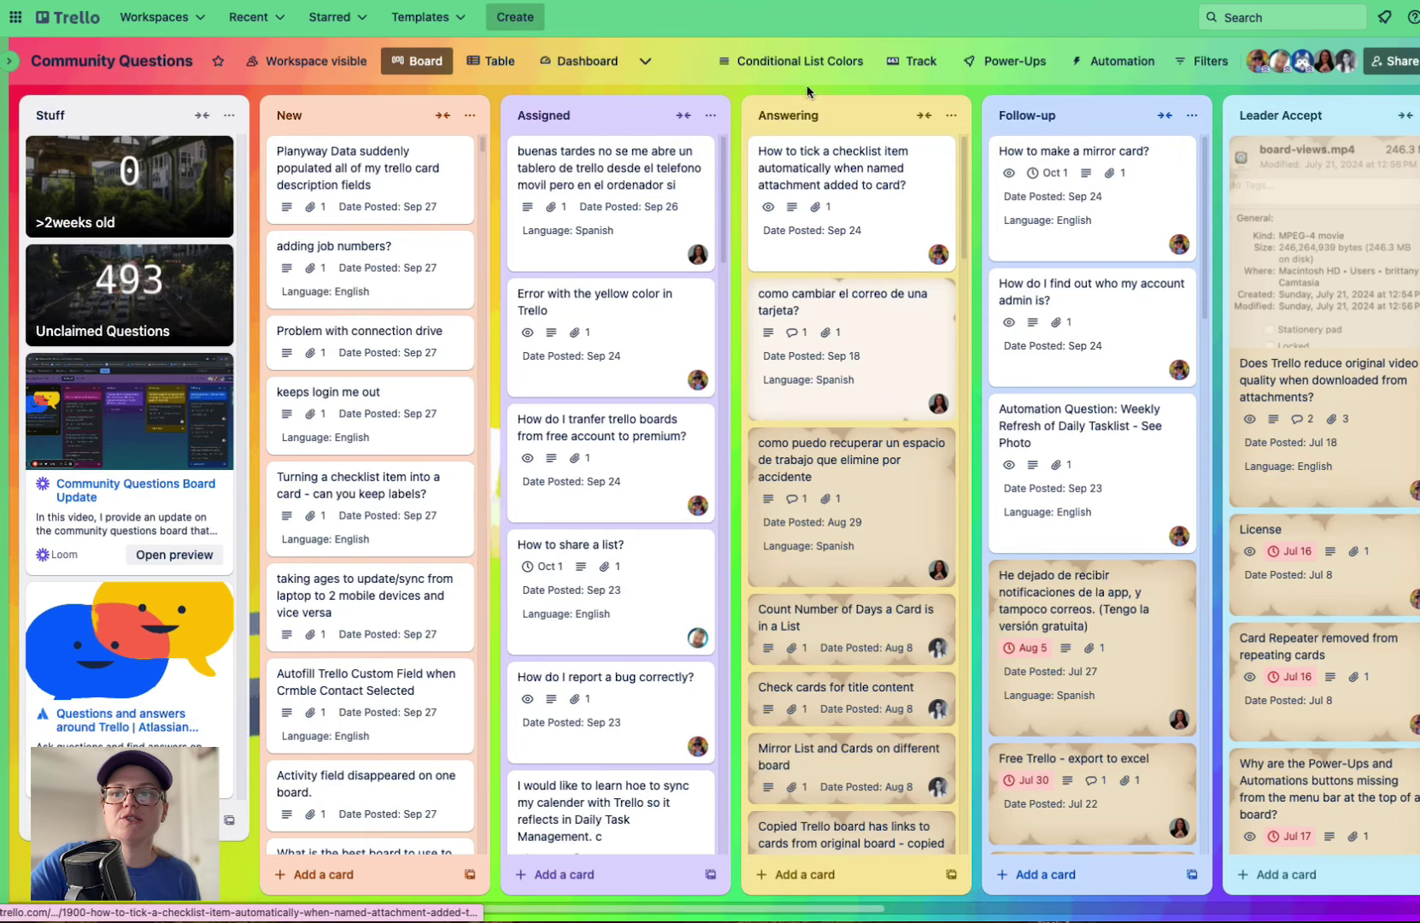
- Apply the 'Cards assigned to me' filter and scroll across the Community Questions lists
left_click(1213, 67)
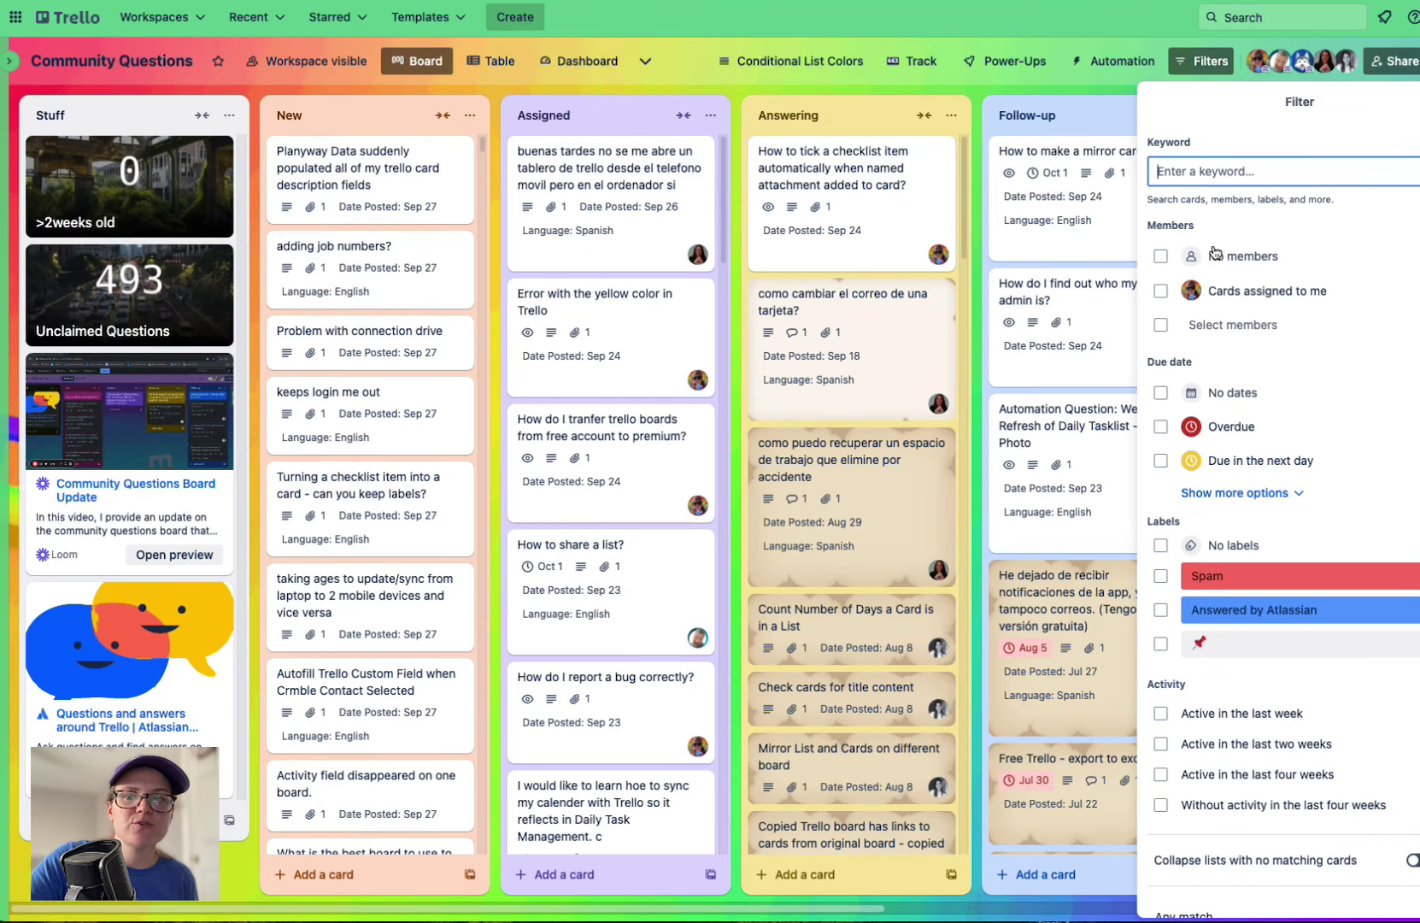
left_click(1212, 294)
scroll(724, 496, "right", 6)
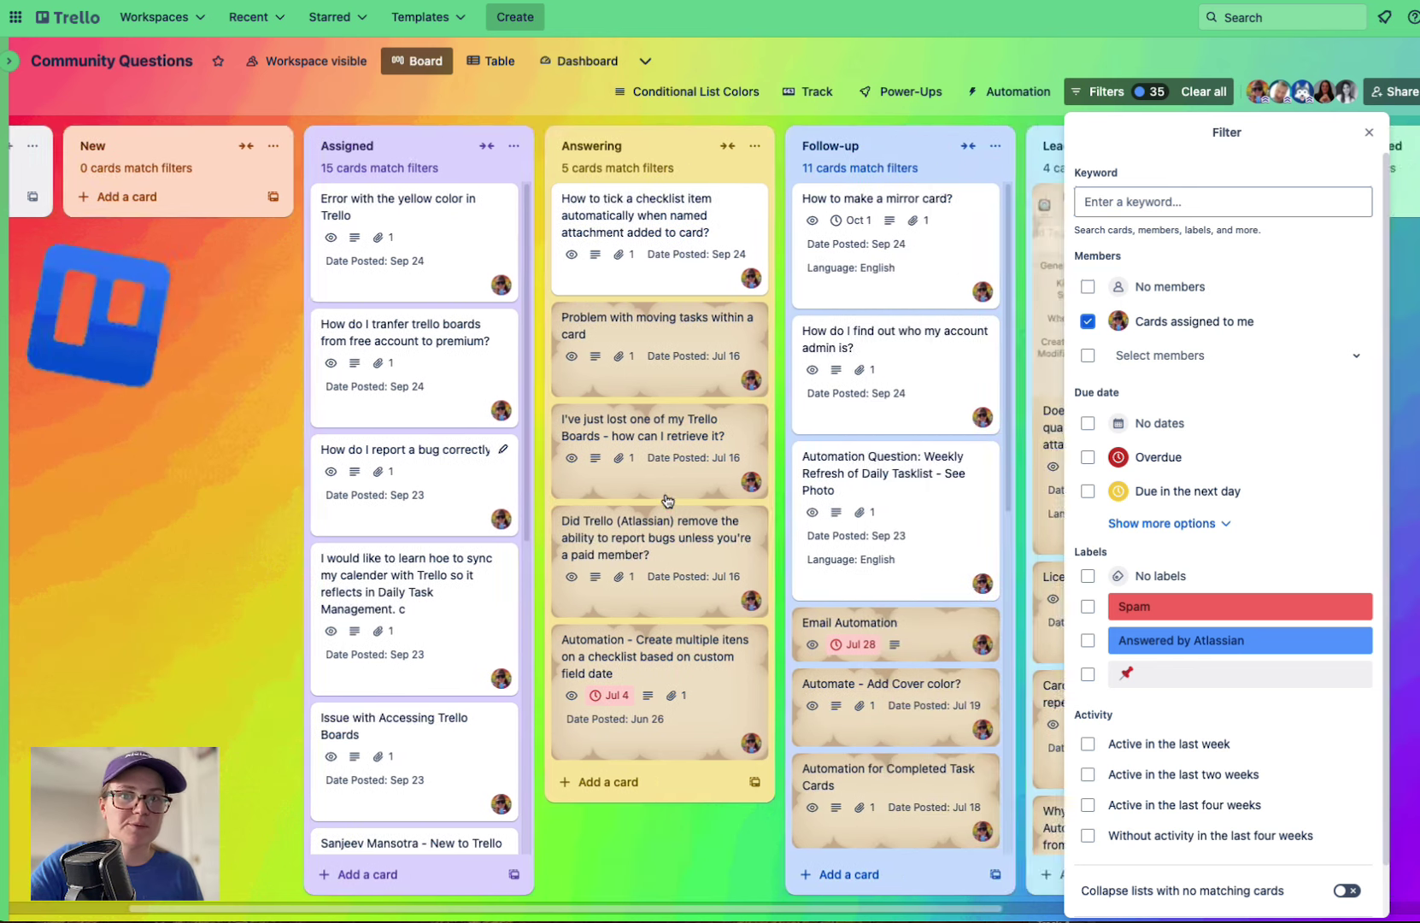
scroll(662, 502, "left", 3)
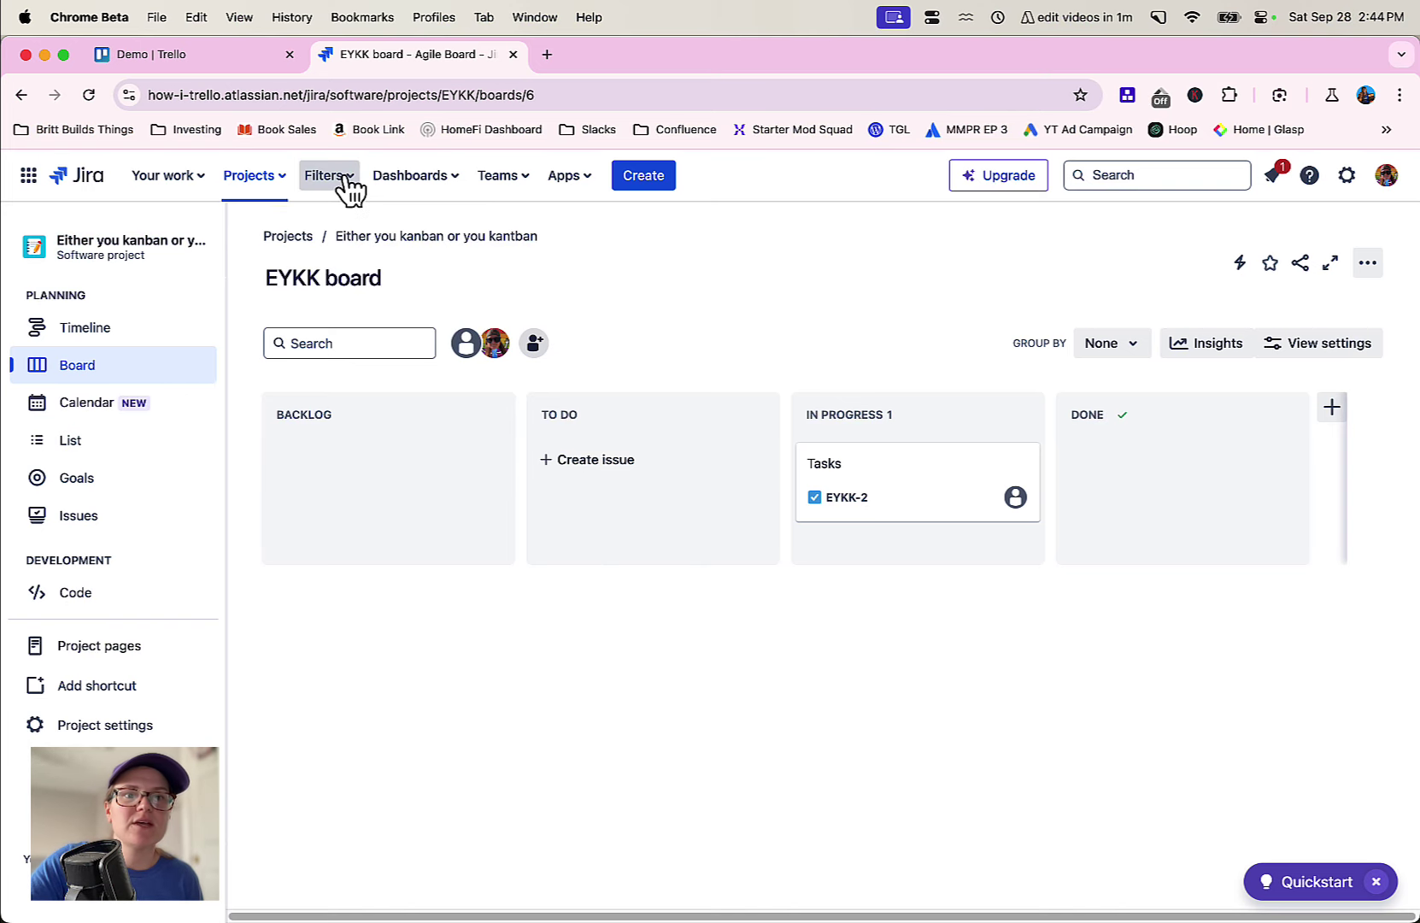
left_click(346, 179)
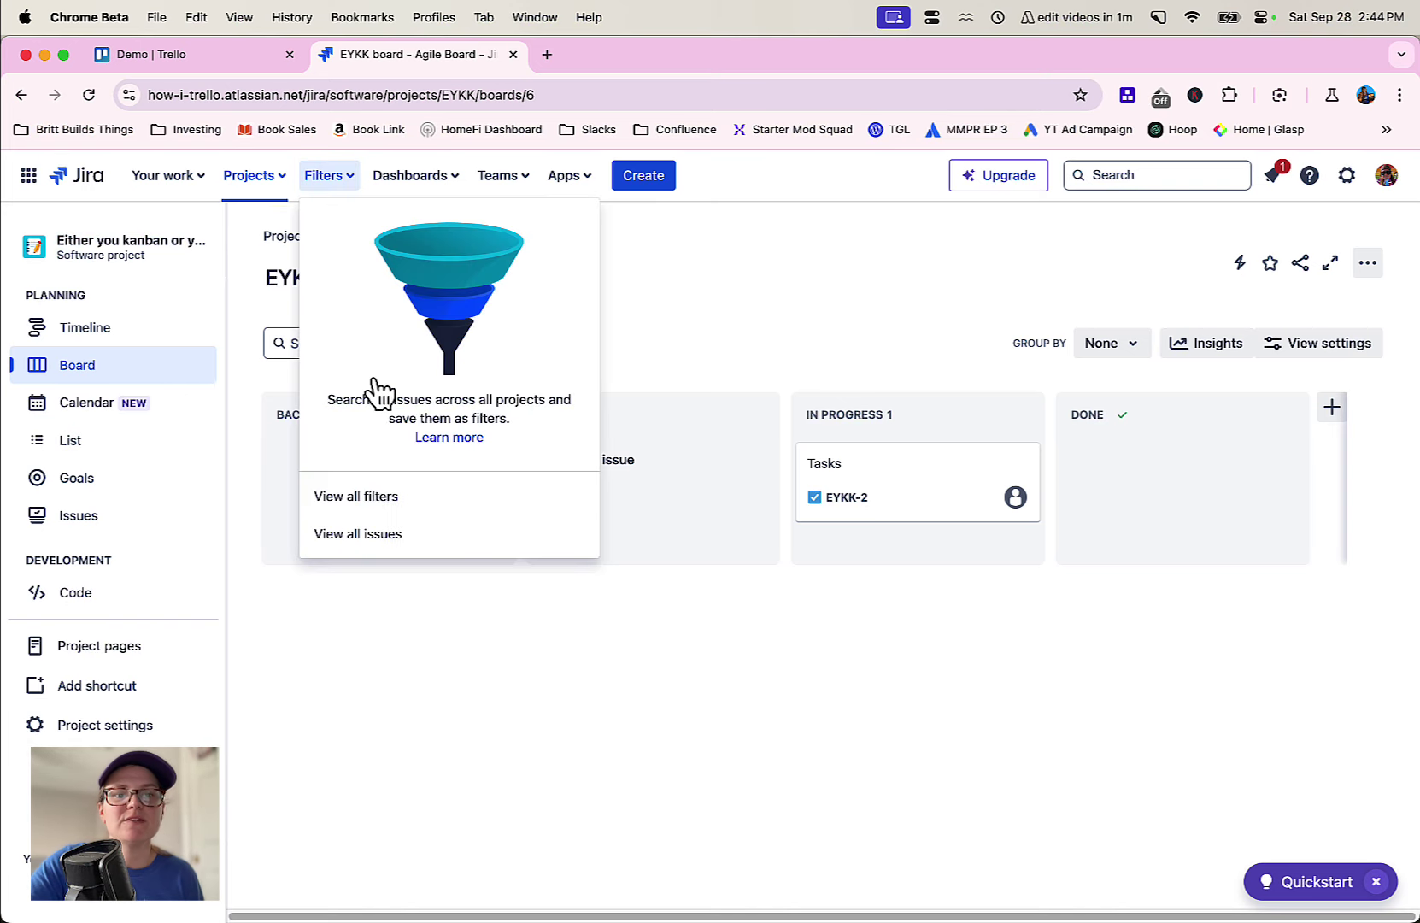
left_click(360, 499)
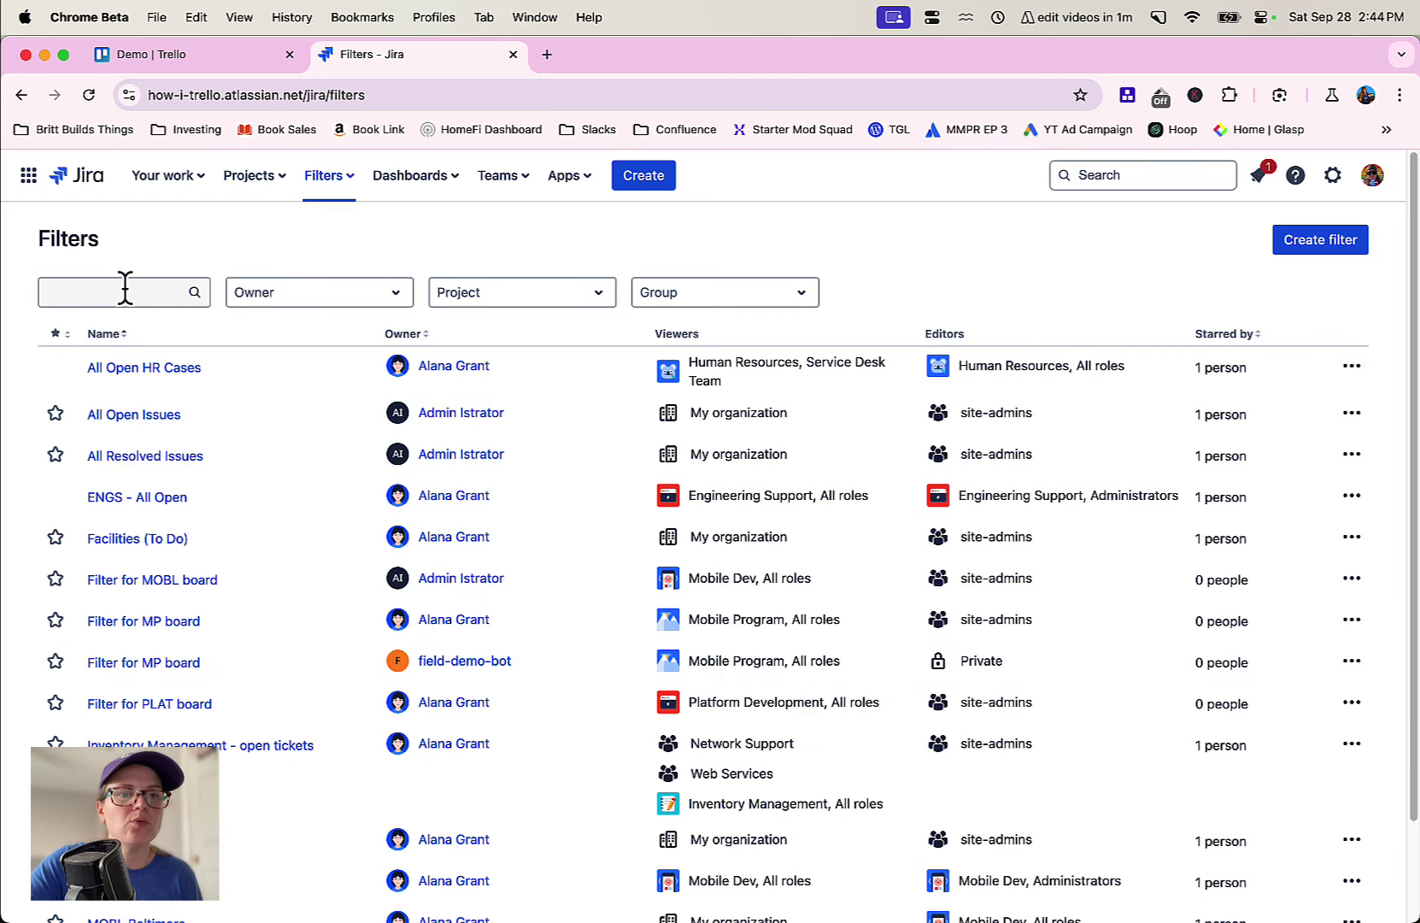
left_click(241, 305)
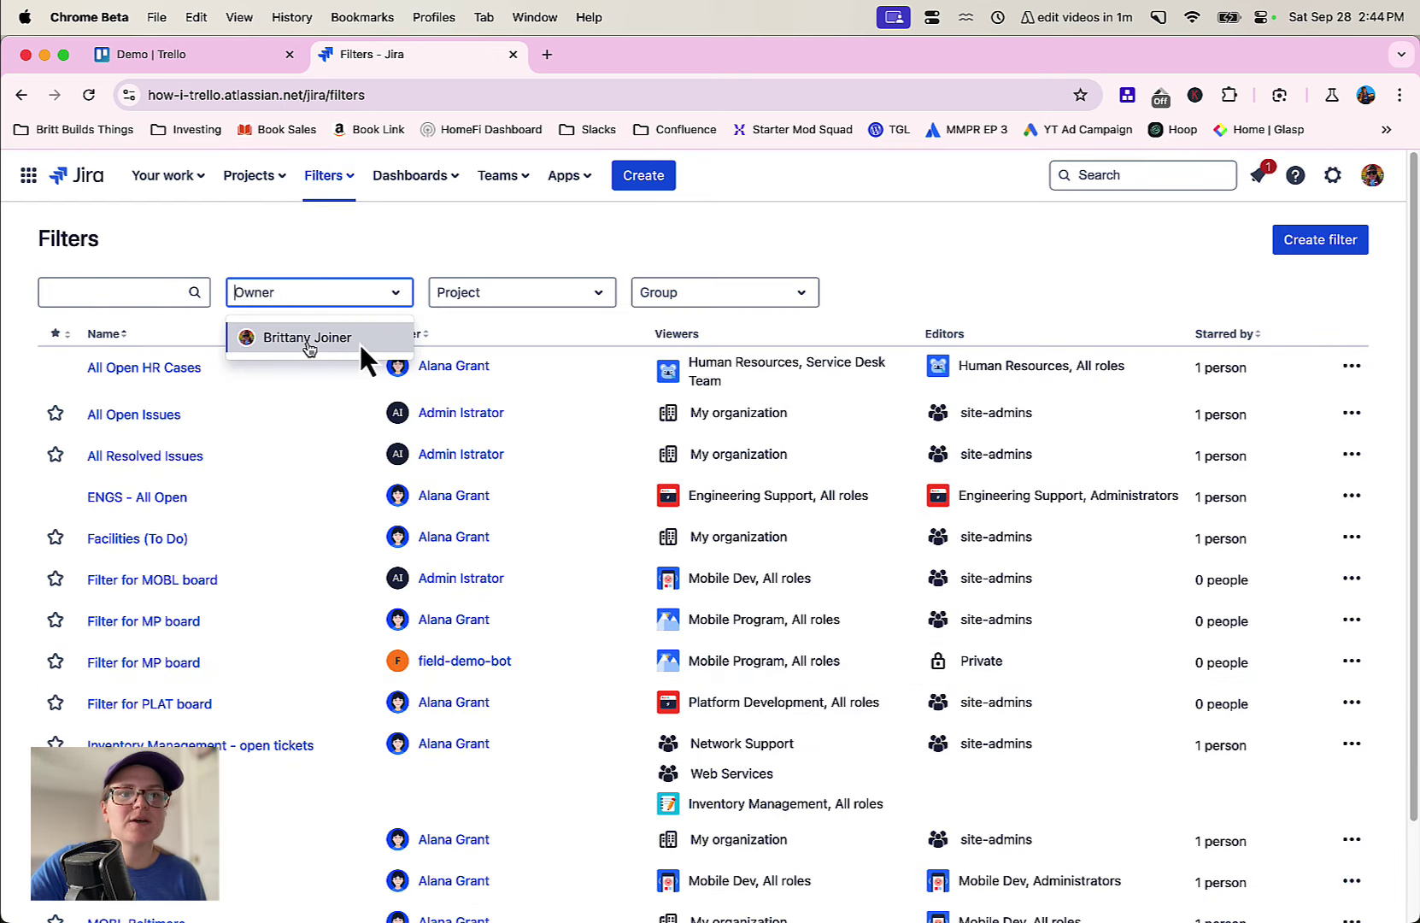
left_click(338, 331)
left_click(334, 309)
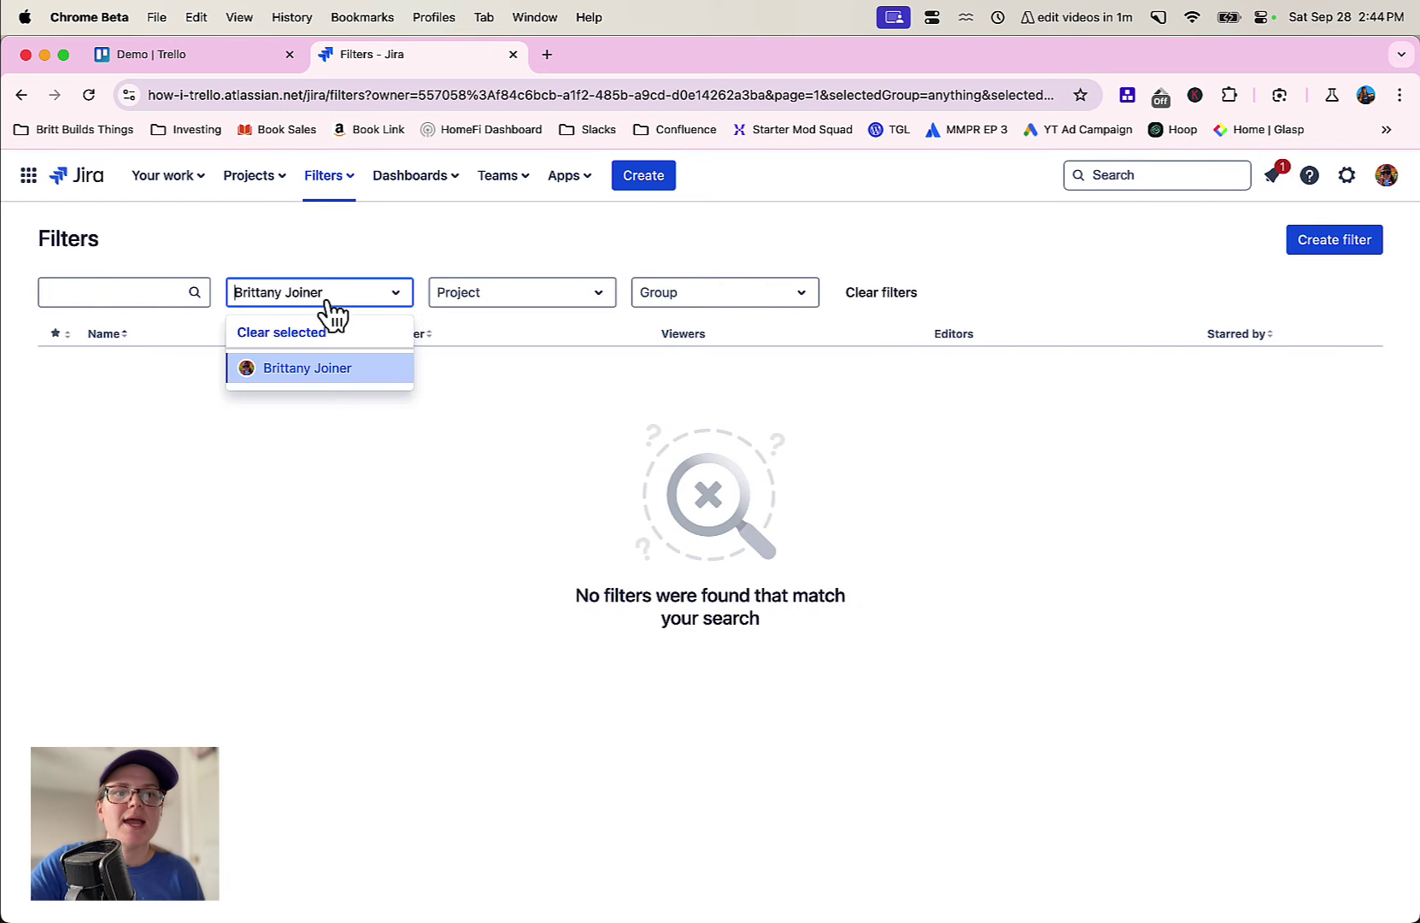
left_click(265, 332)
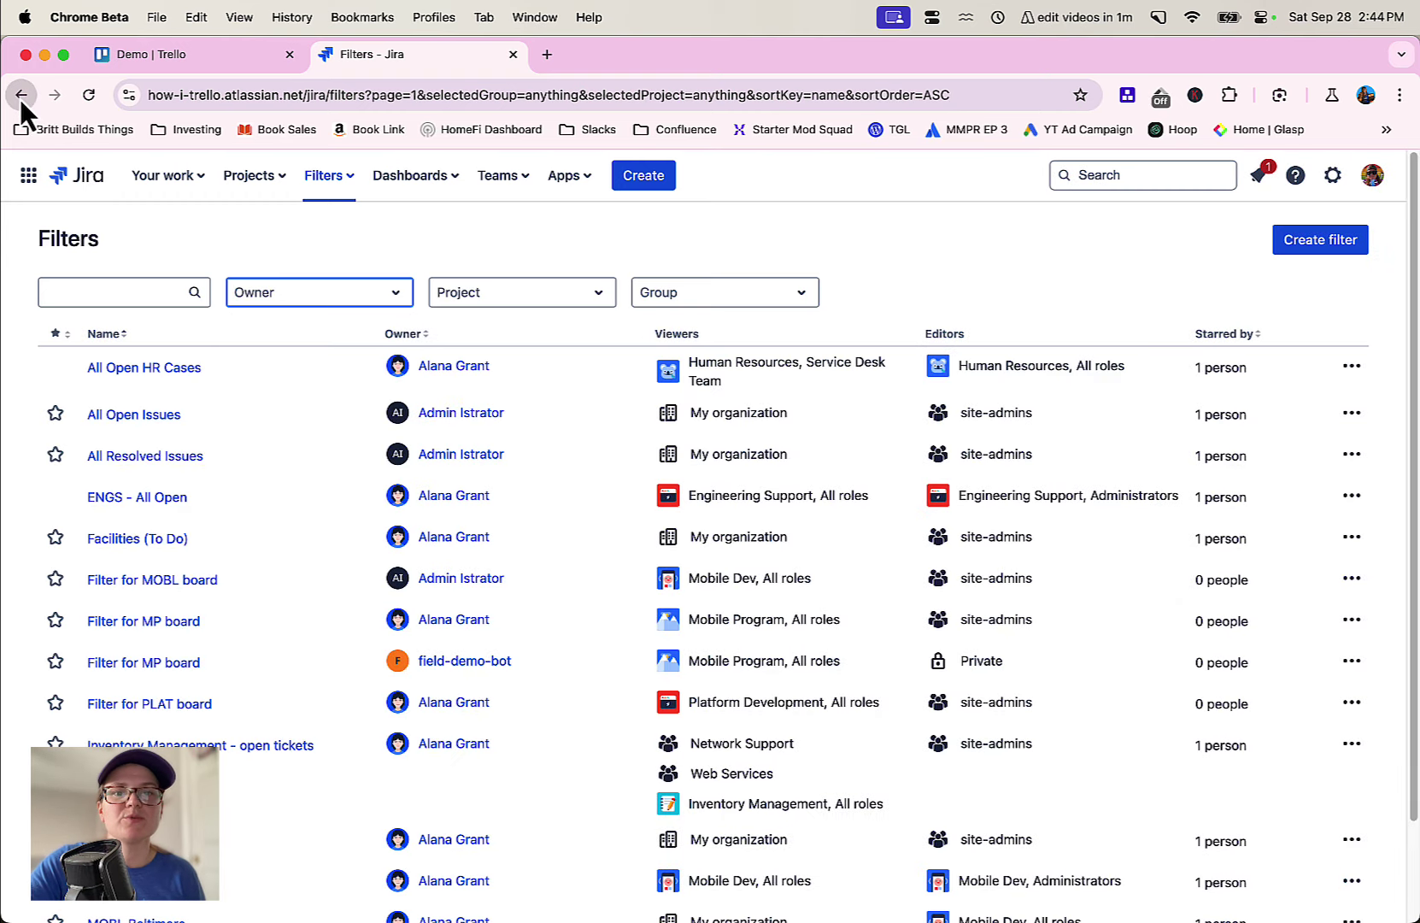
left_click(21, 96)
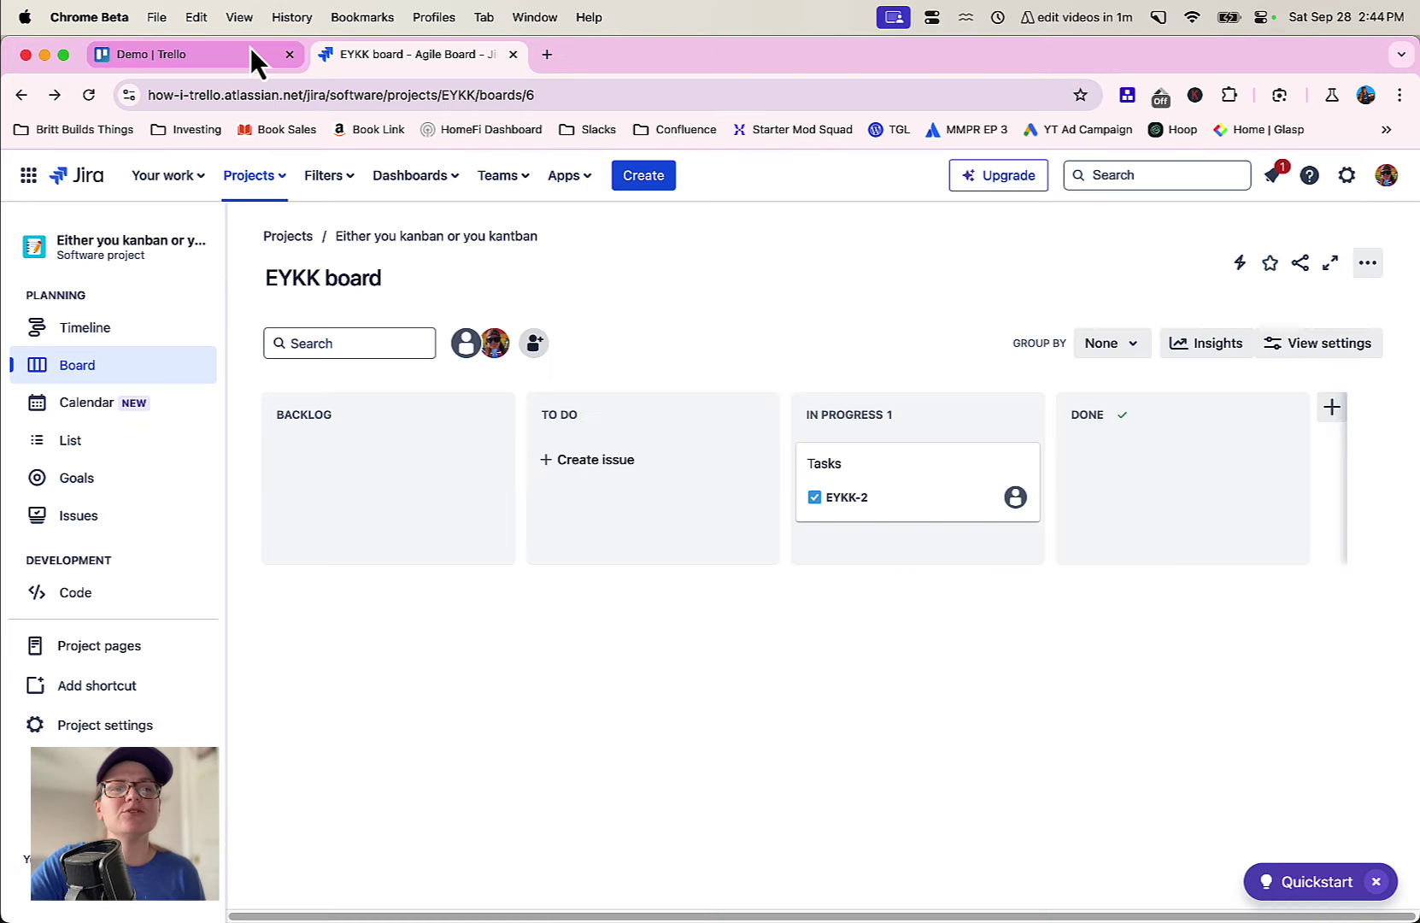
- Review the Demo board's Filter panel options and close it without applying any filter
left_click(250, 54)
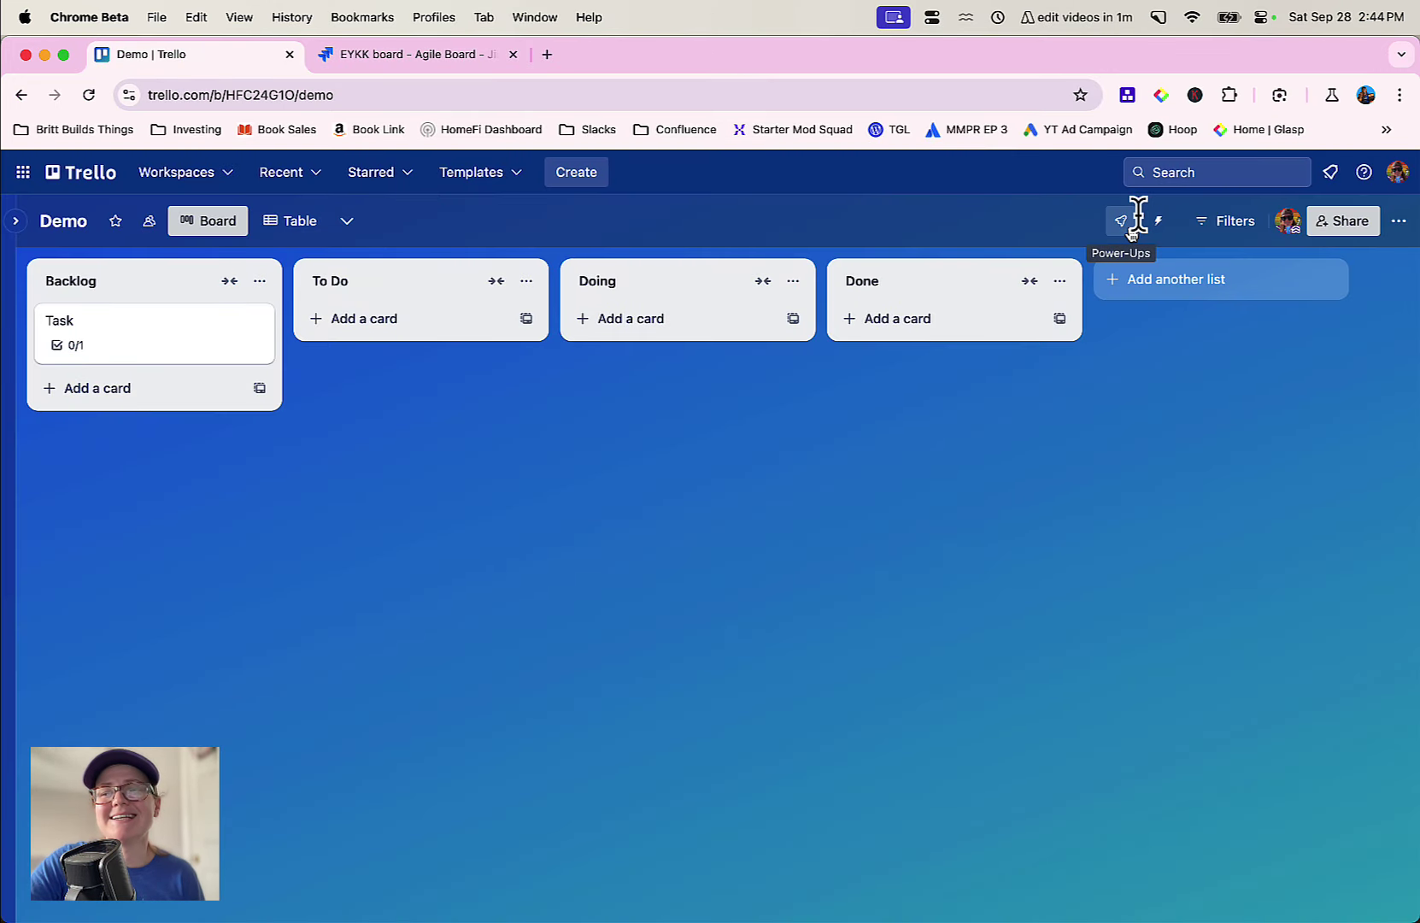
left_click(1225, 221)
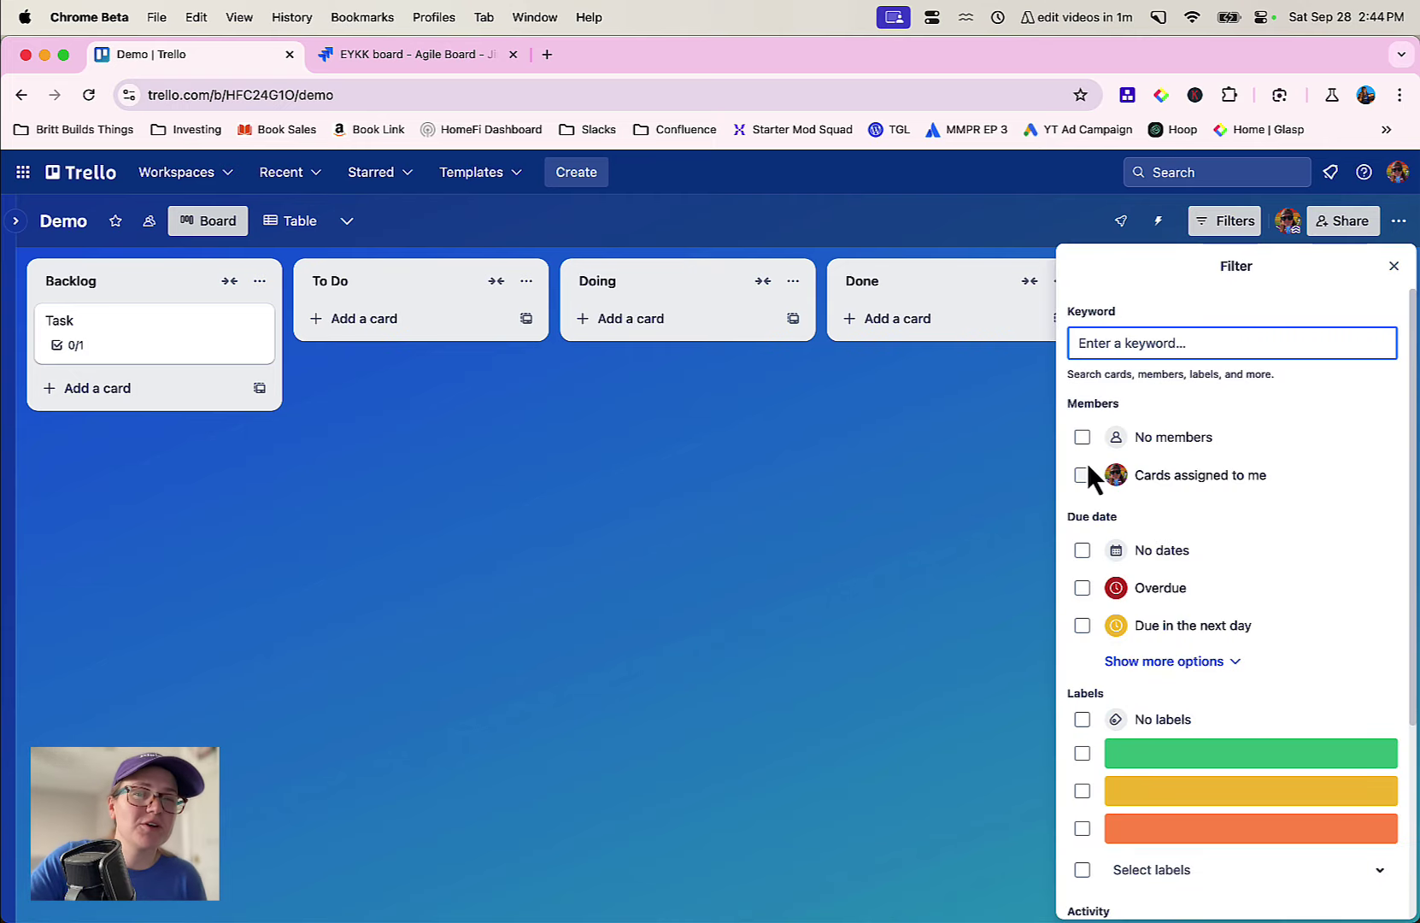
left_click(855, 523)
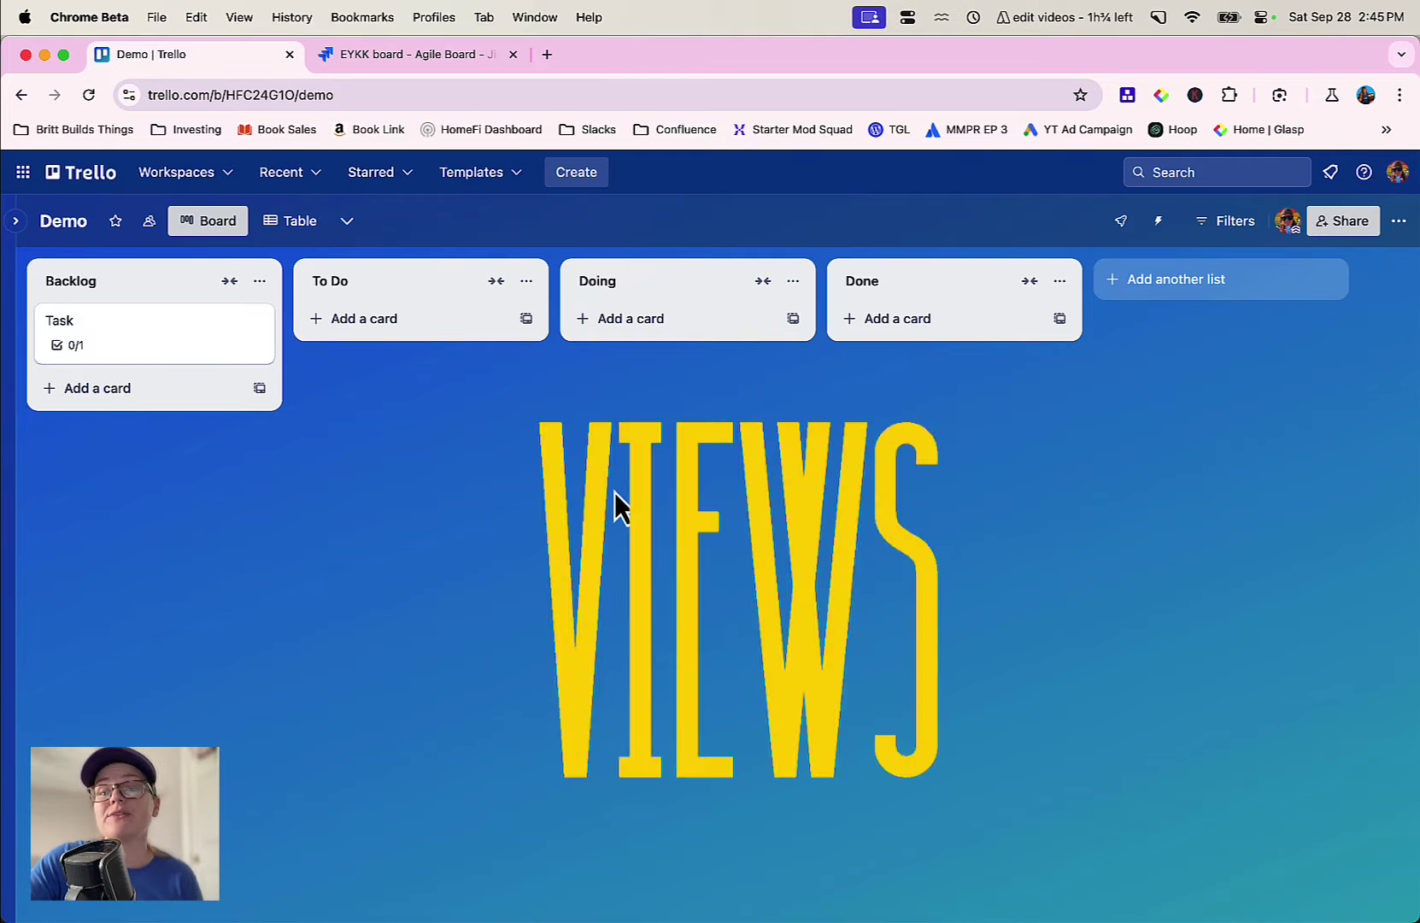
- Check the course data board's Calendar, Dashboard and Table views, then show the Jira project's List view
left_click(346, 222)
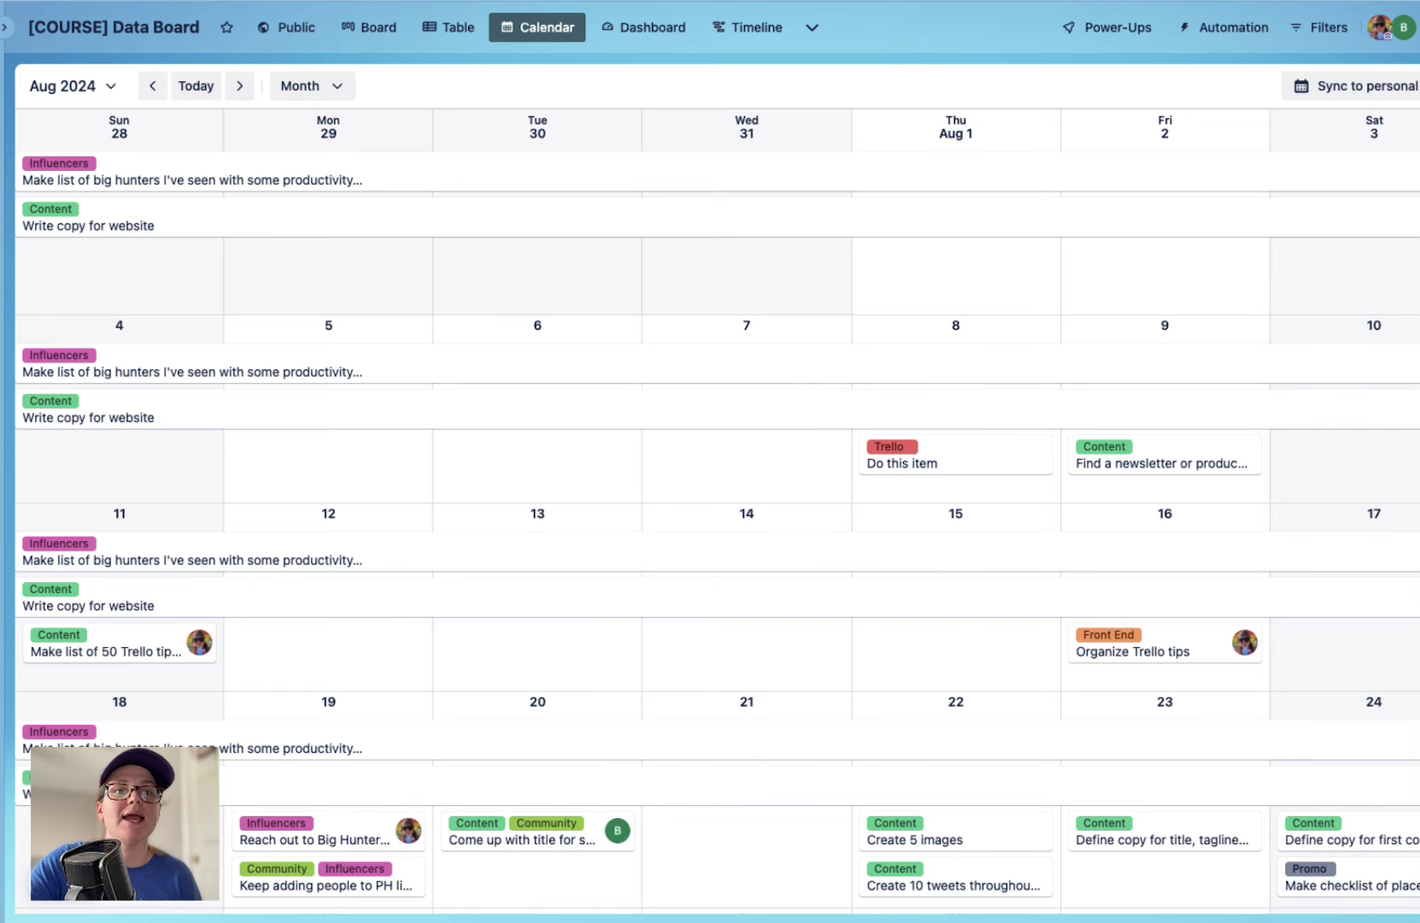
left_click(644, 26)
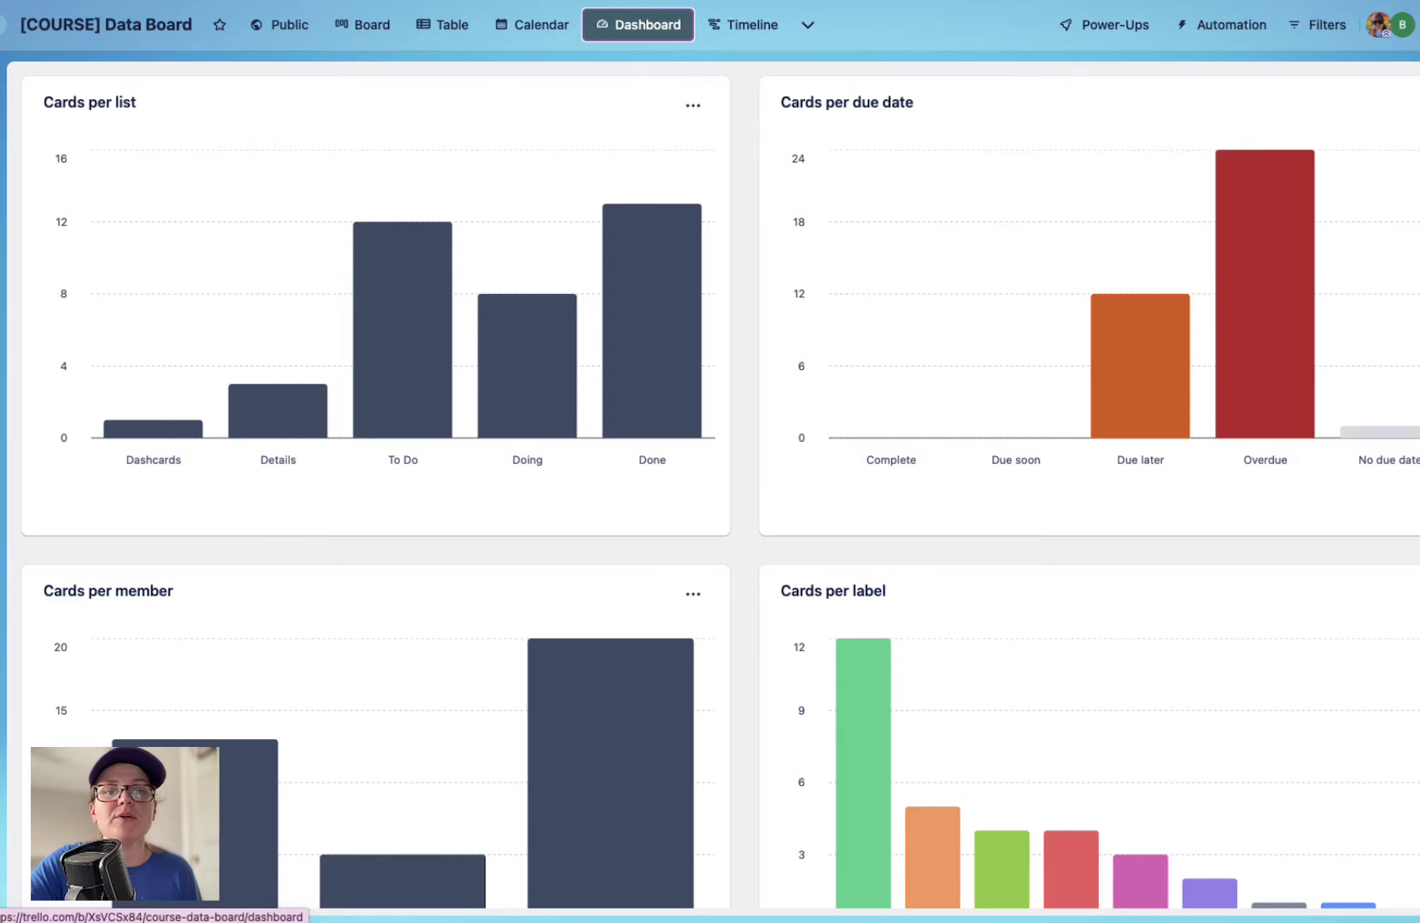
left_click(442, 24)
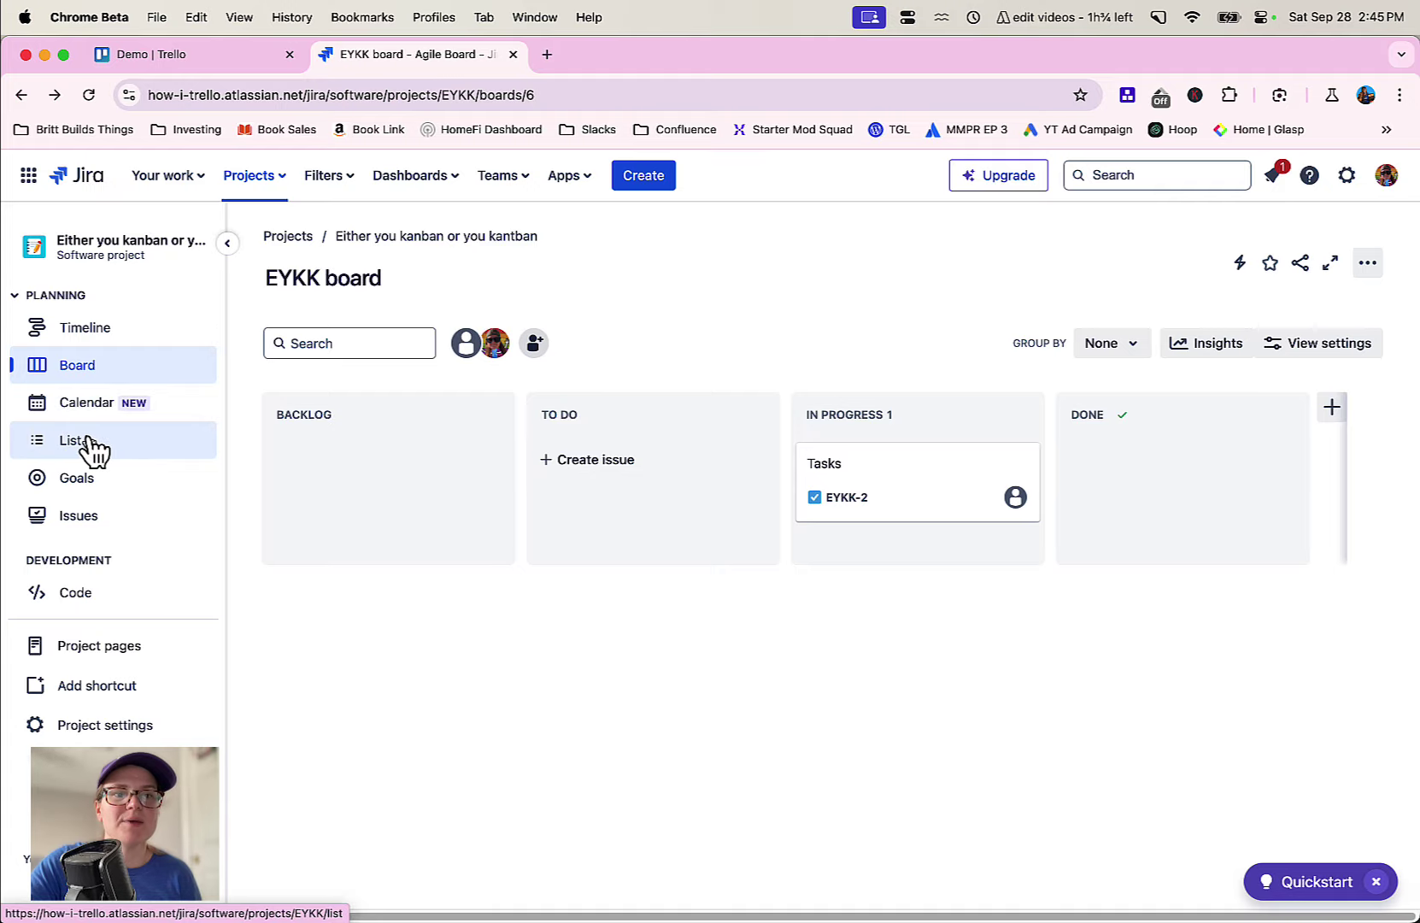
left_click(85, 442)
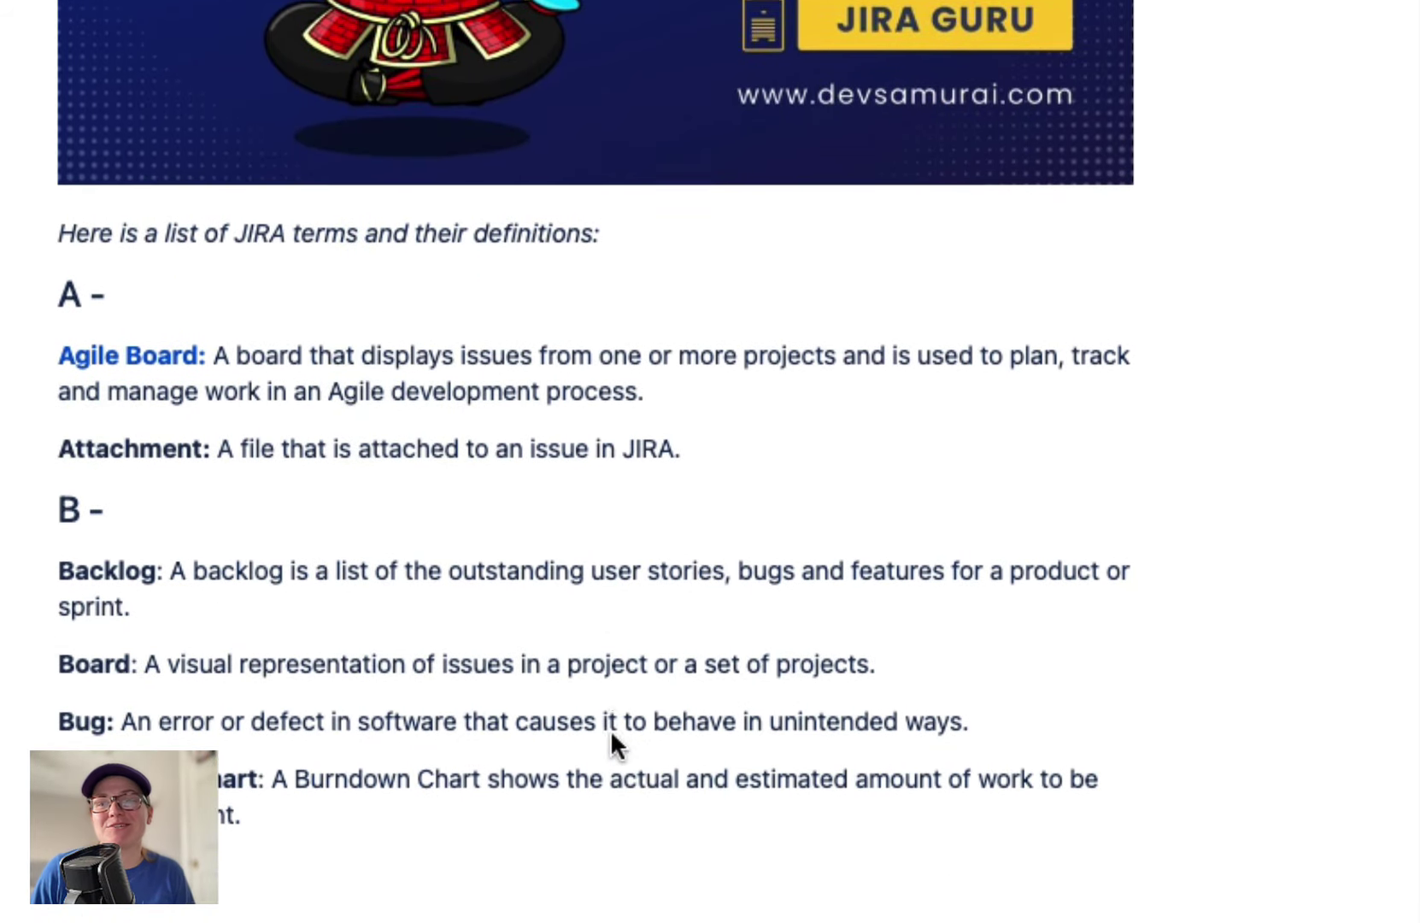
- Scroll through the DevSamurai Jira glossary from Agile Board down to Issue, Impediment and Indexing
scroll(610, 727, "down", 13)
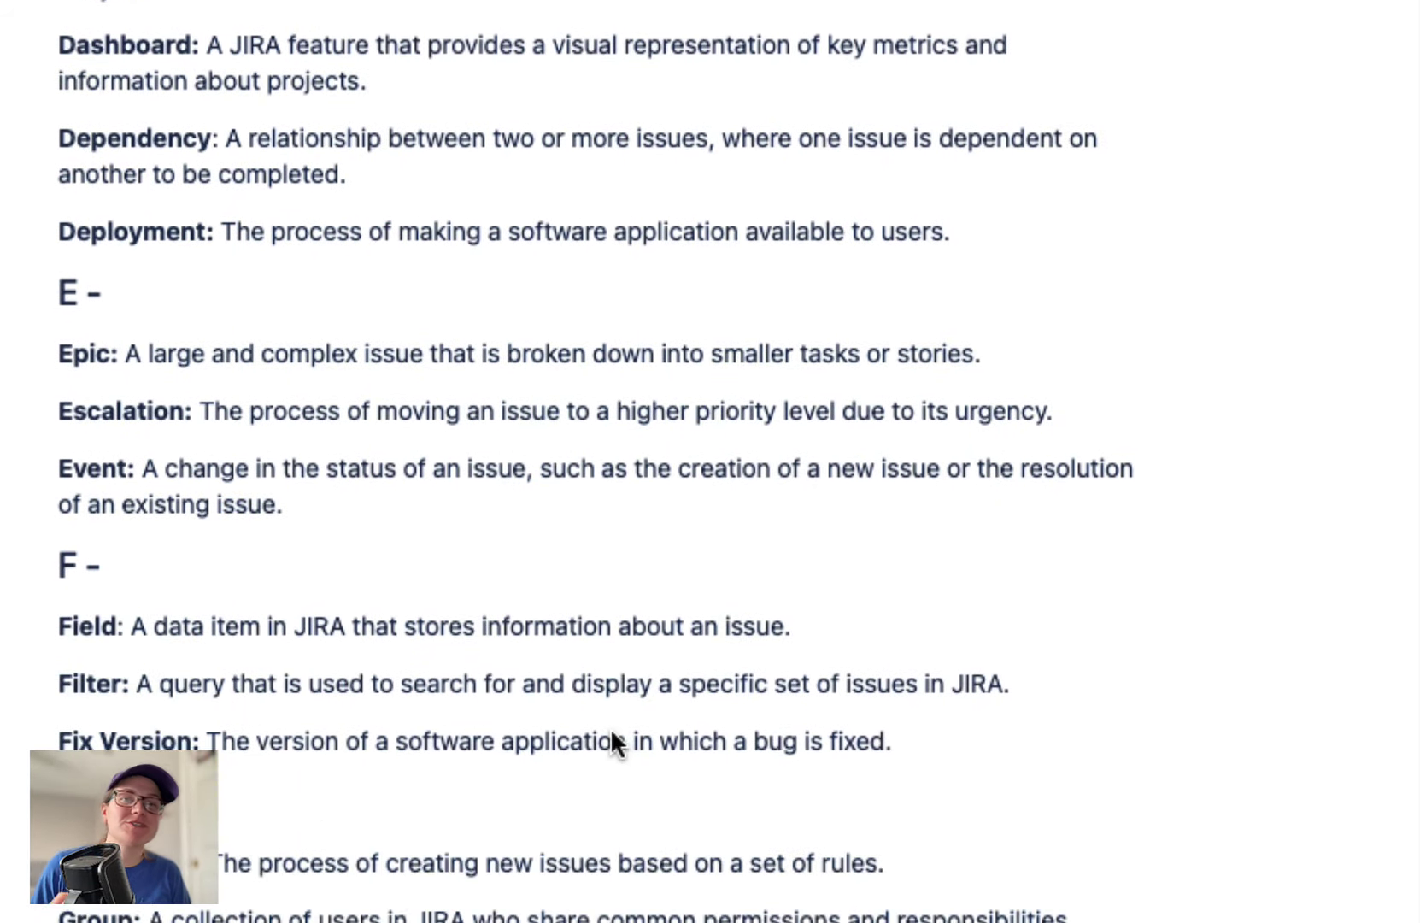
scroll(612, 733, "down", 15)
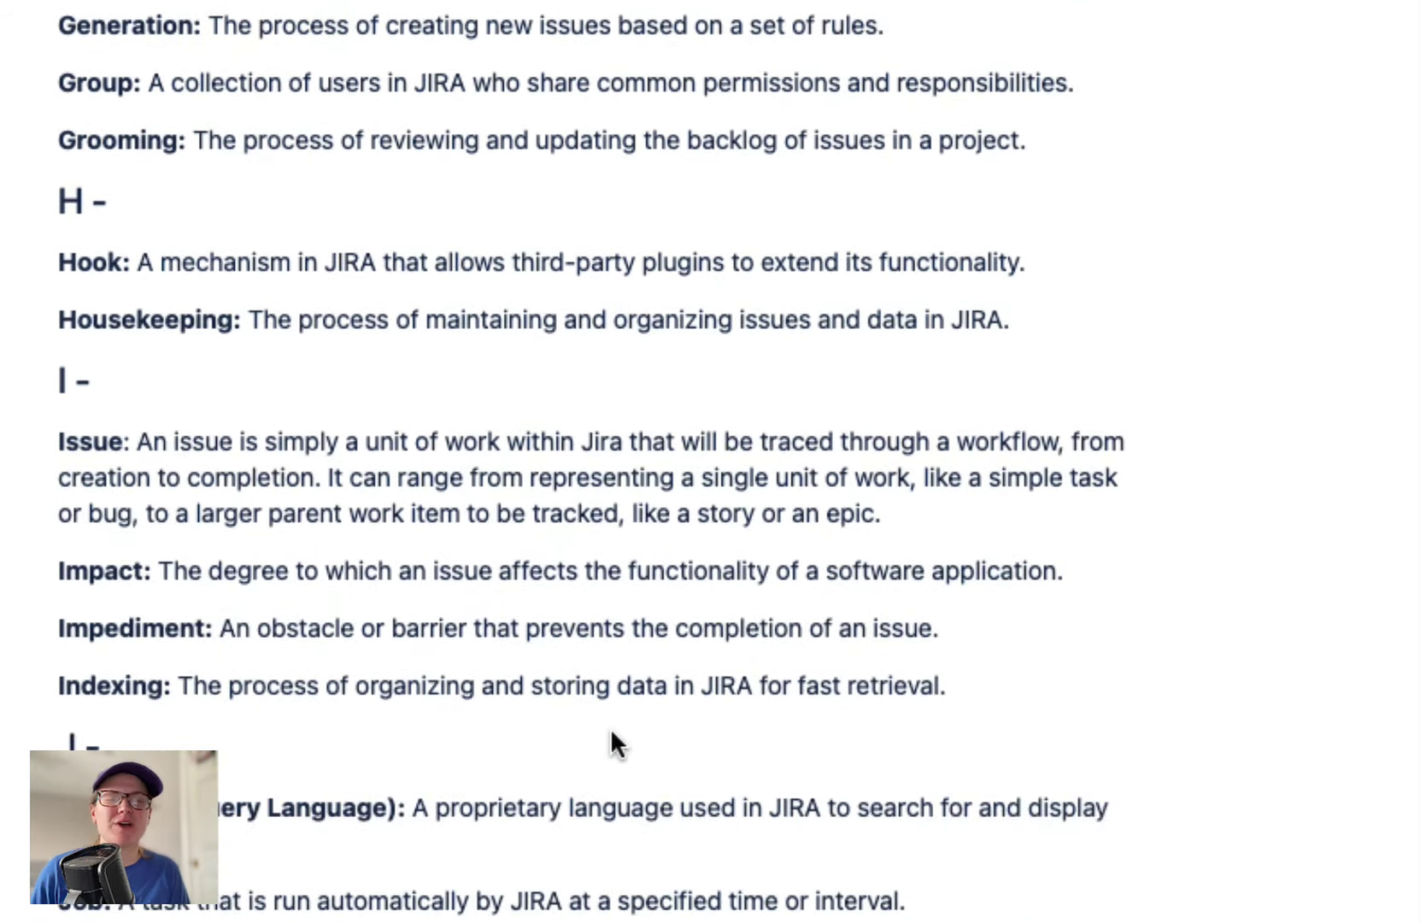
scroll(612, 733, "down", 20)
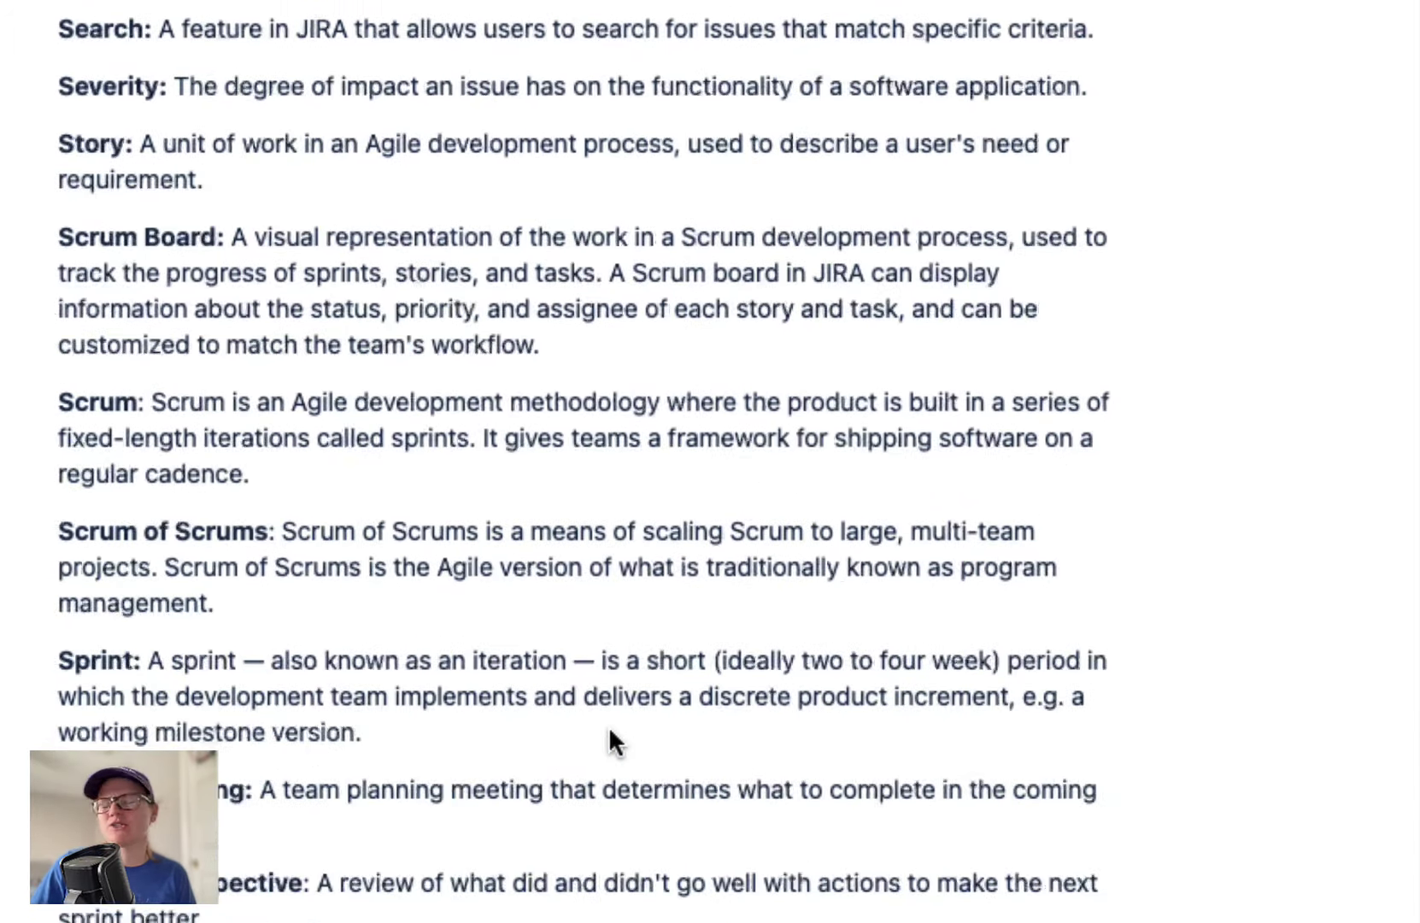
scroll(617, 743, "down", 12)
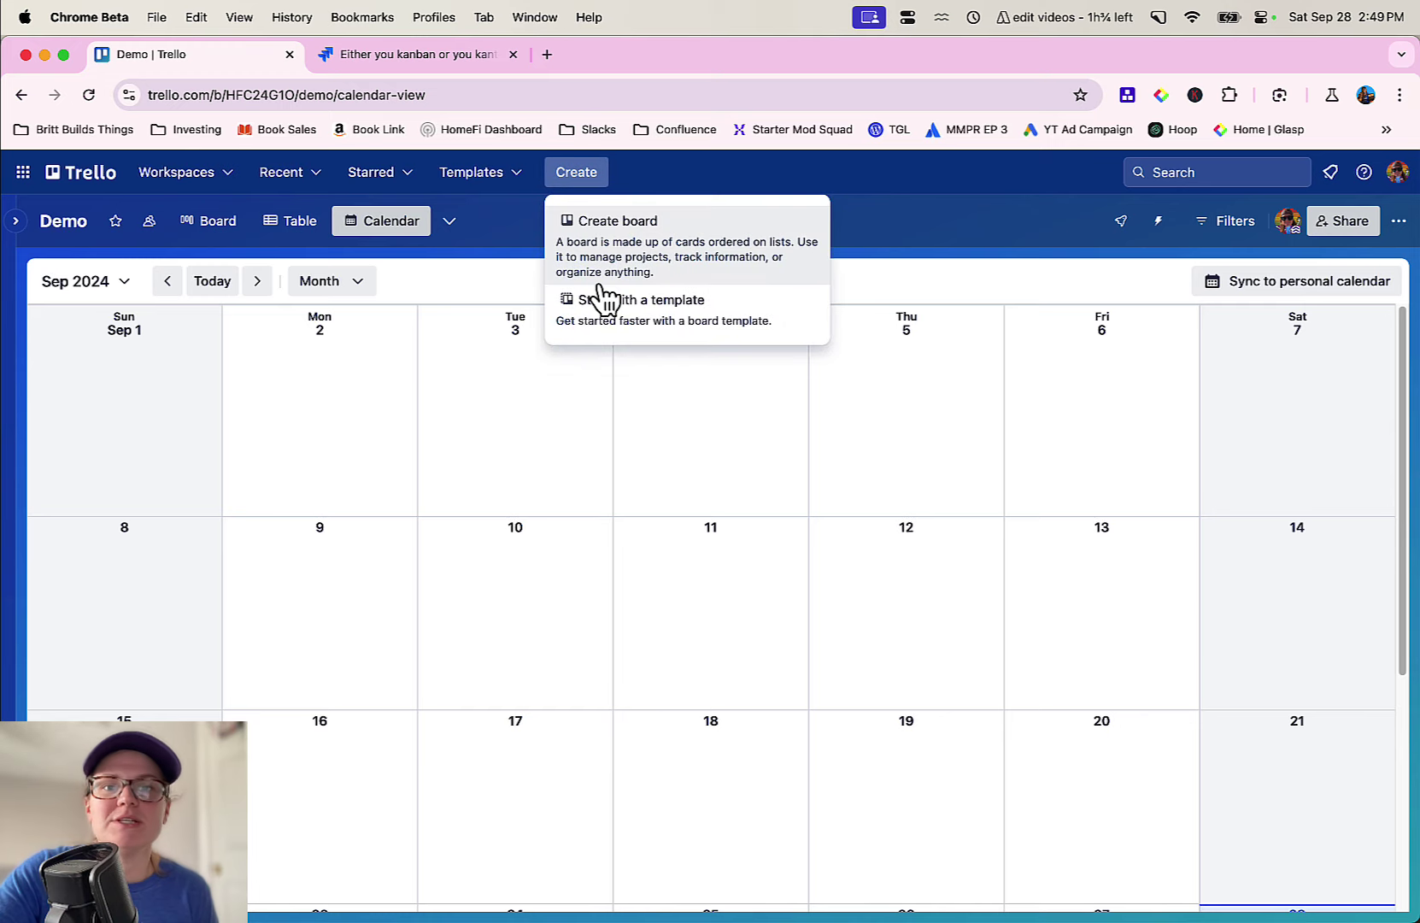
- Create a Trello board titled 'My To Dos' with the mountain sunset background
left_click(632, 244)
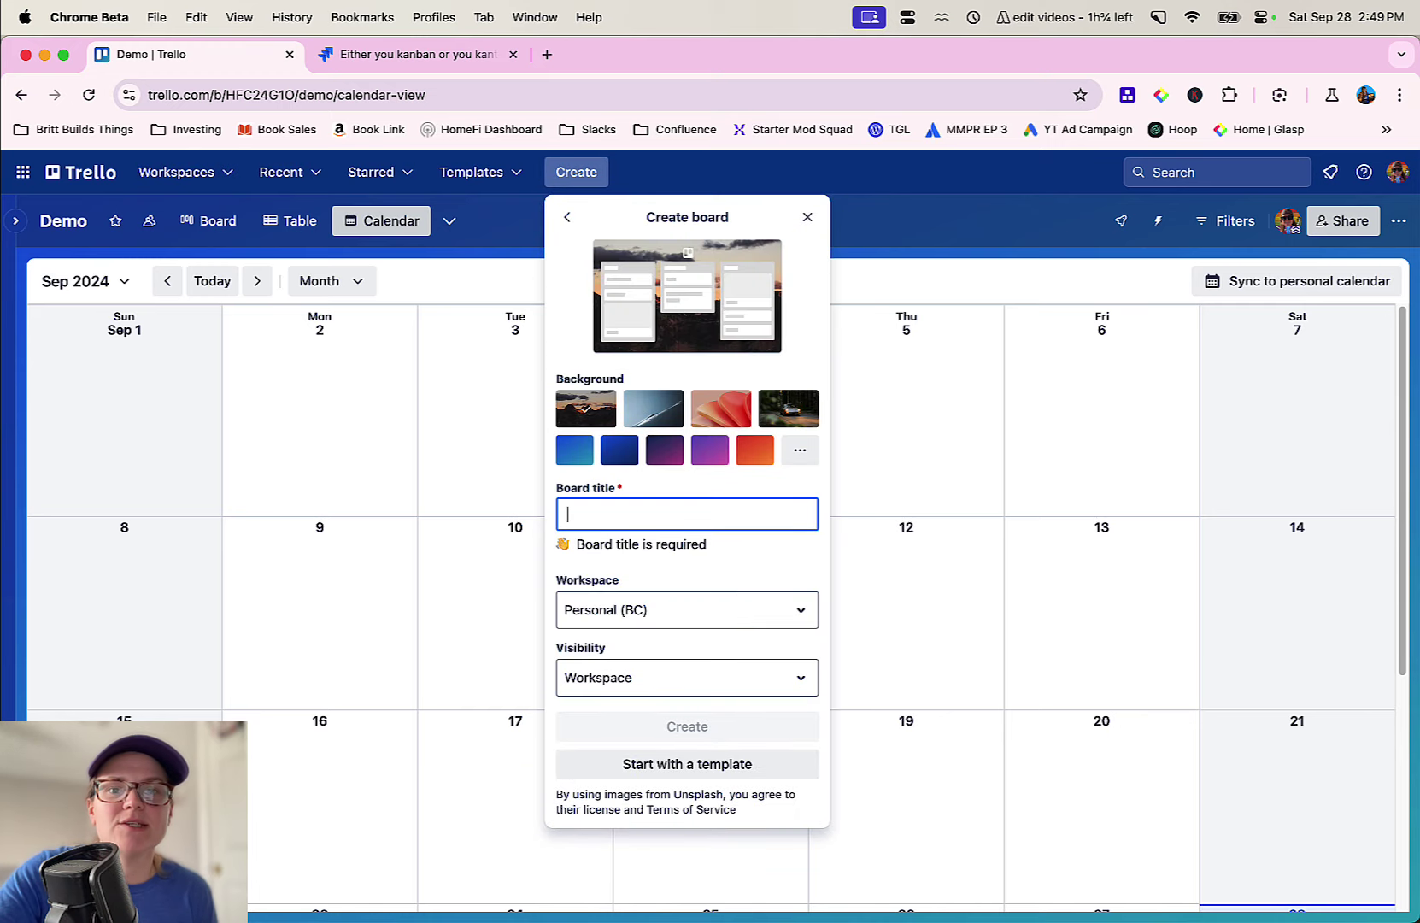
type("My To Dos")
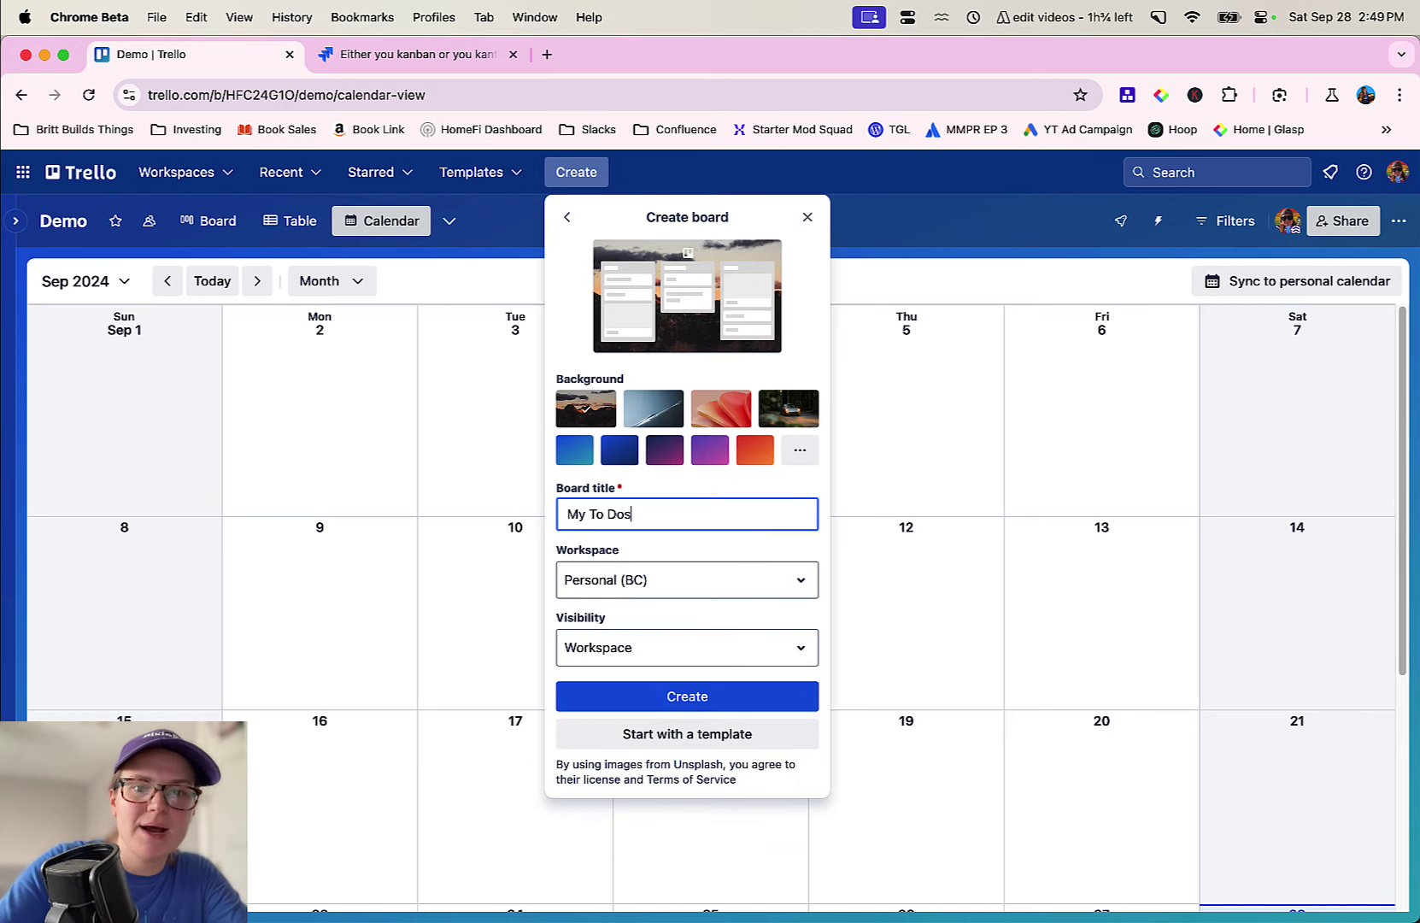
left_click(696, 696)
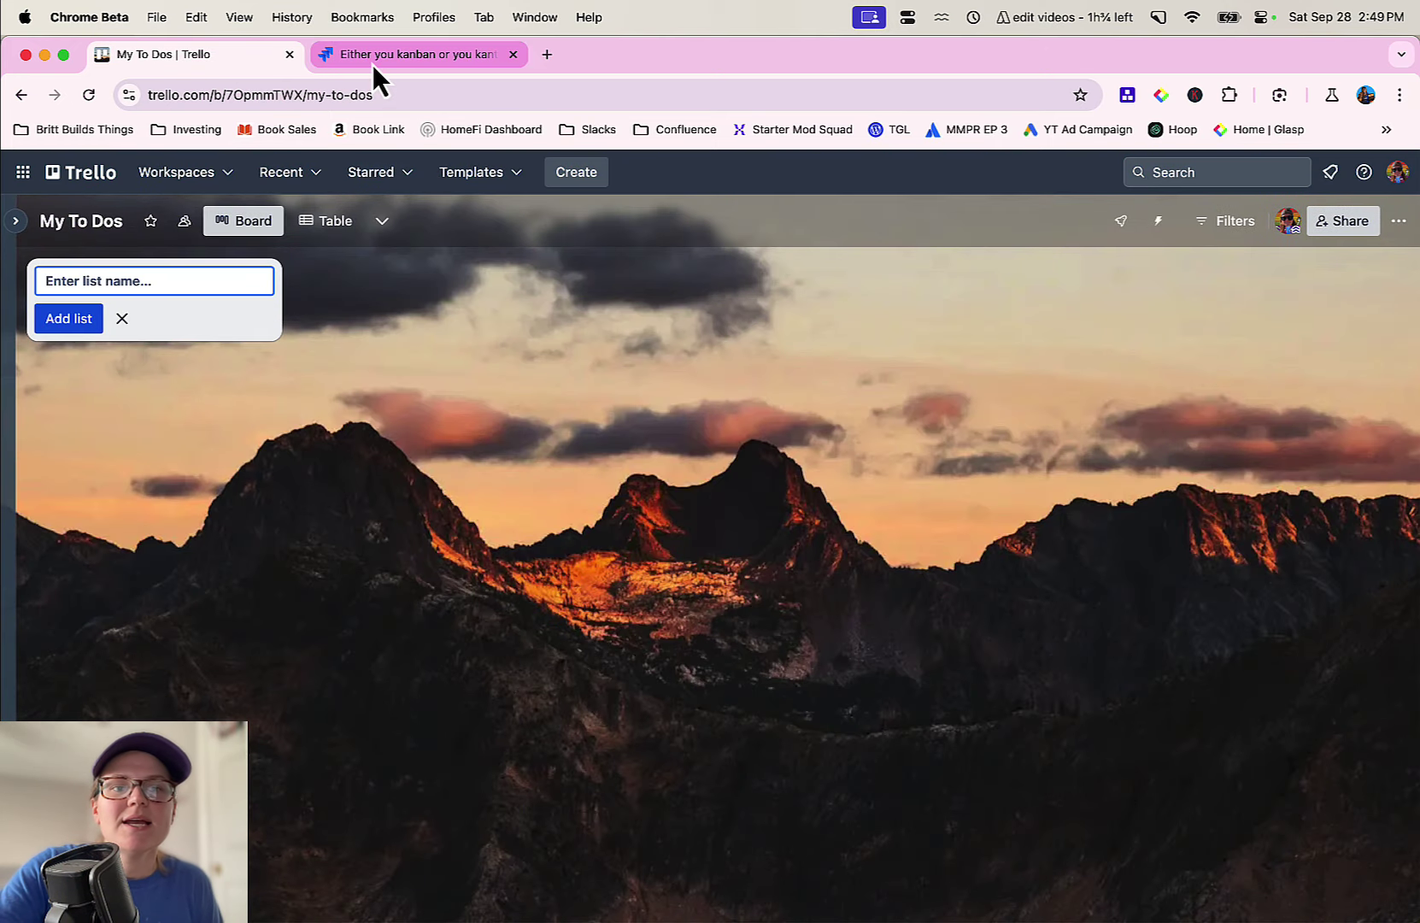
- In Jira, start a new issue with the C shortcut, keeping EYKK as its project
left_click(372, 58)
key("c")
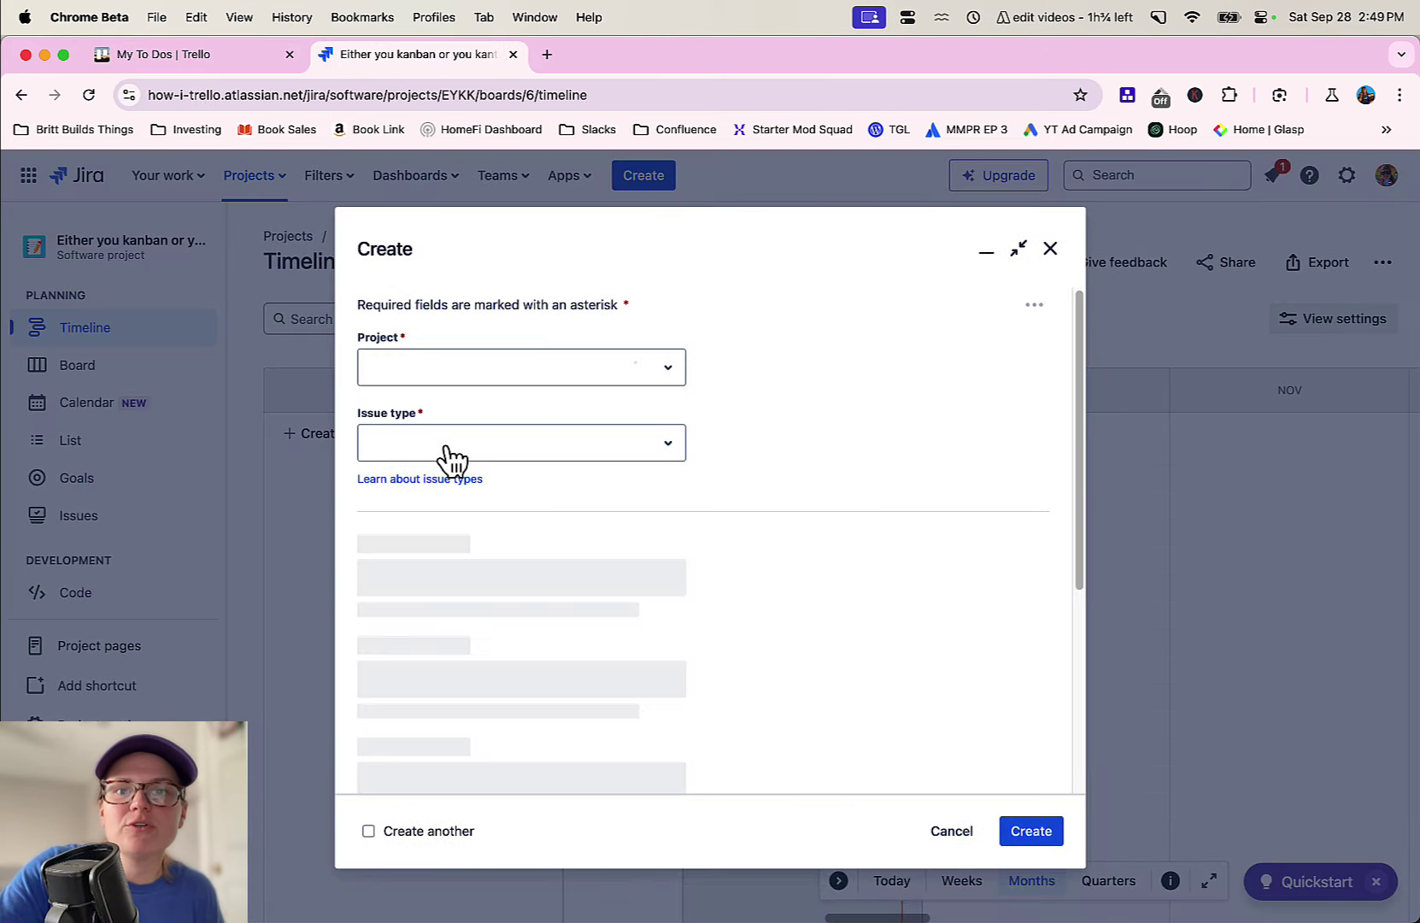
left_click(440, 366)
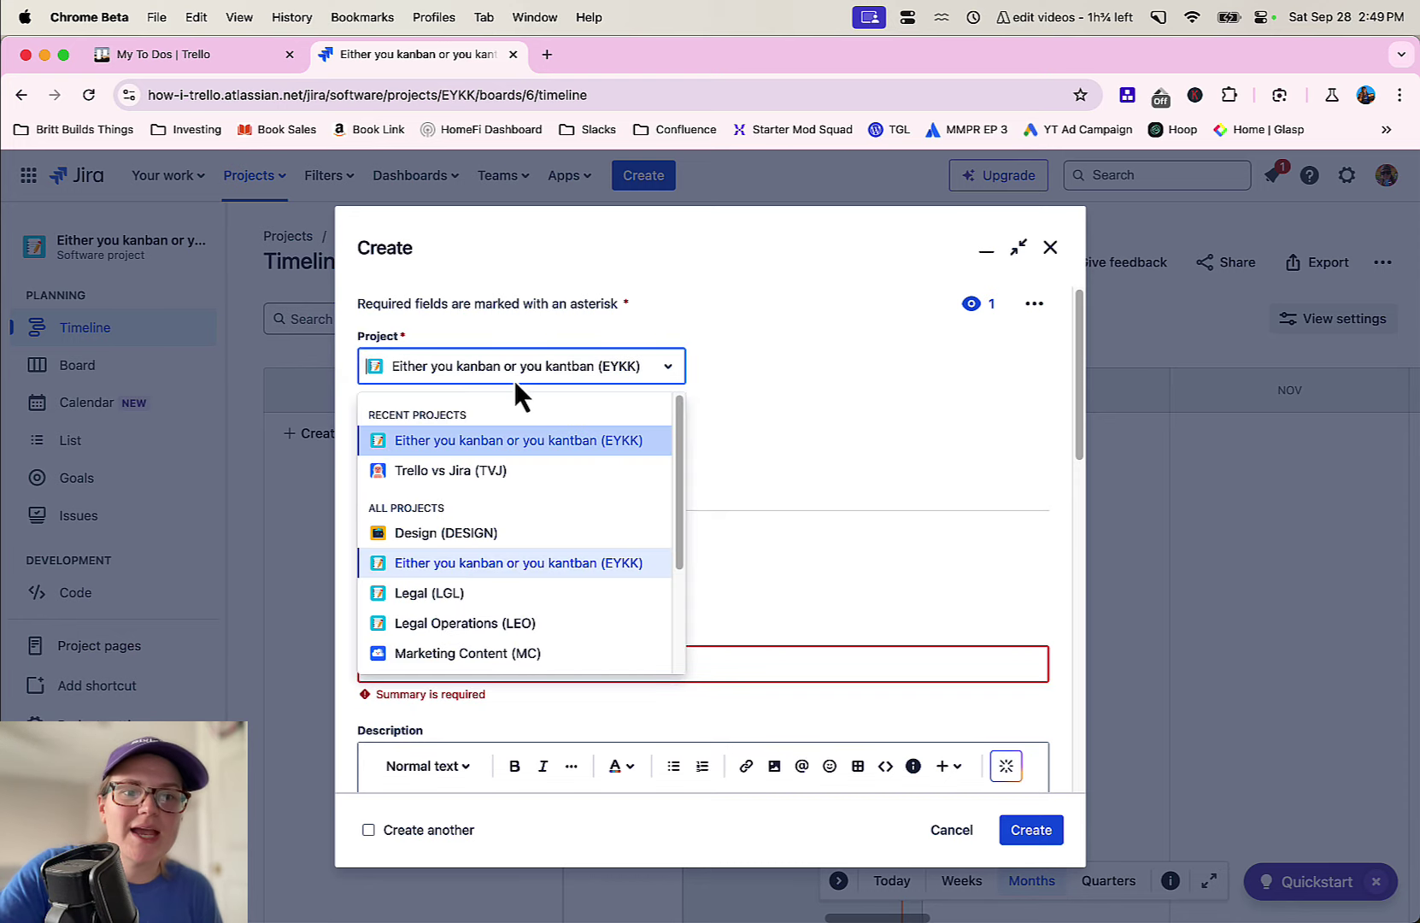
left_click(471, 316)
scroll(448, 548, "down", 1)
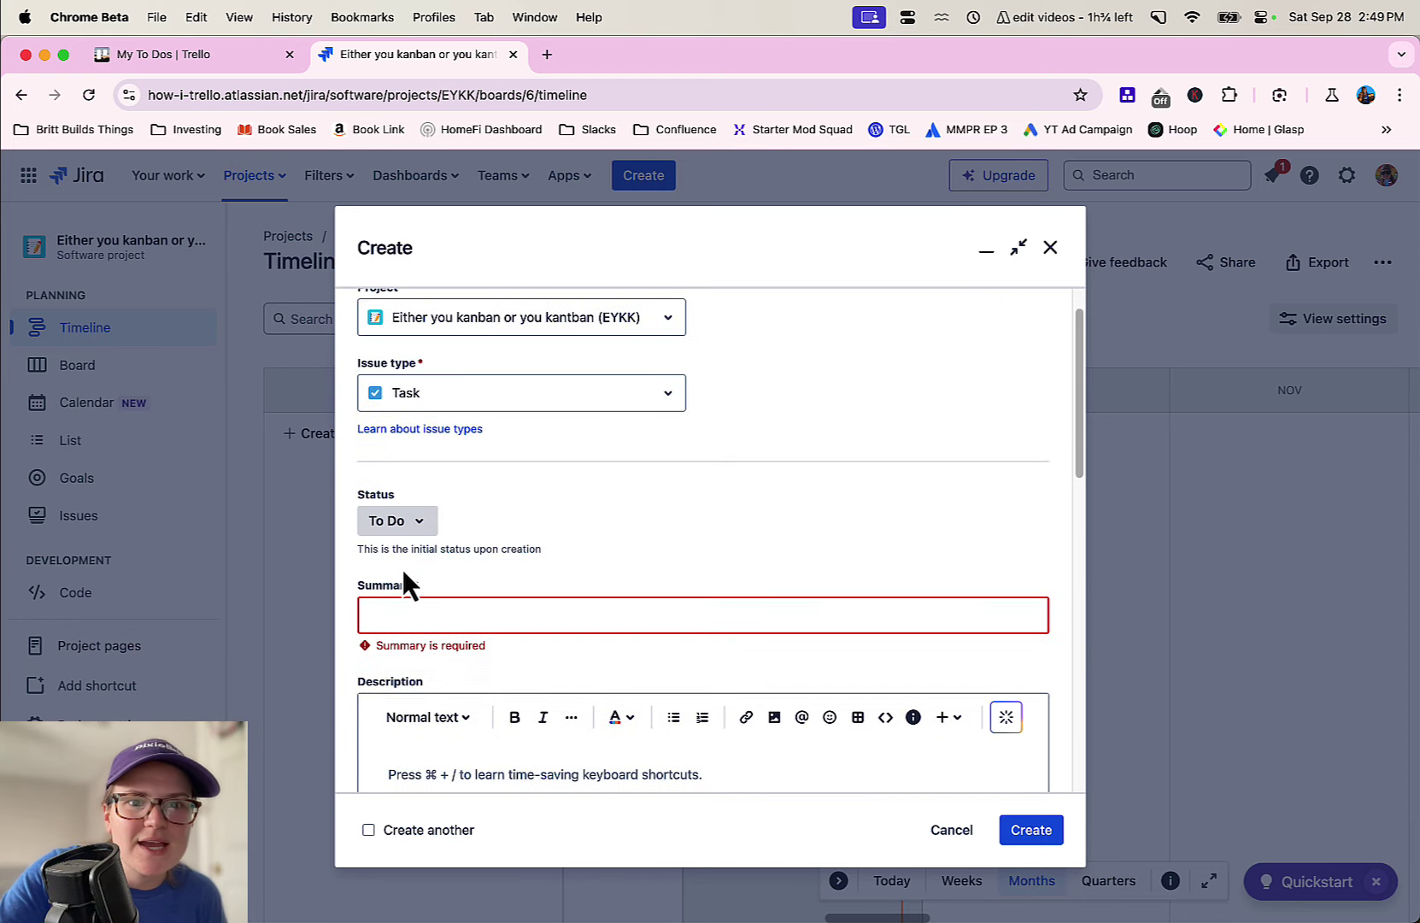
- Review the status choices, leave it at To Do, and discard the new task form
left_click(420, 526)
left_click(727, 509)
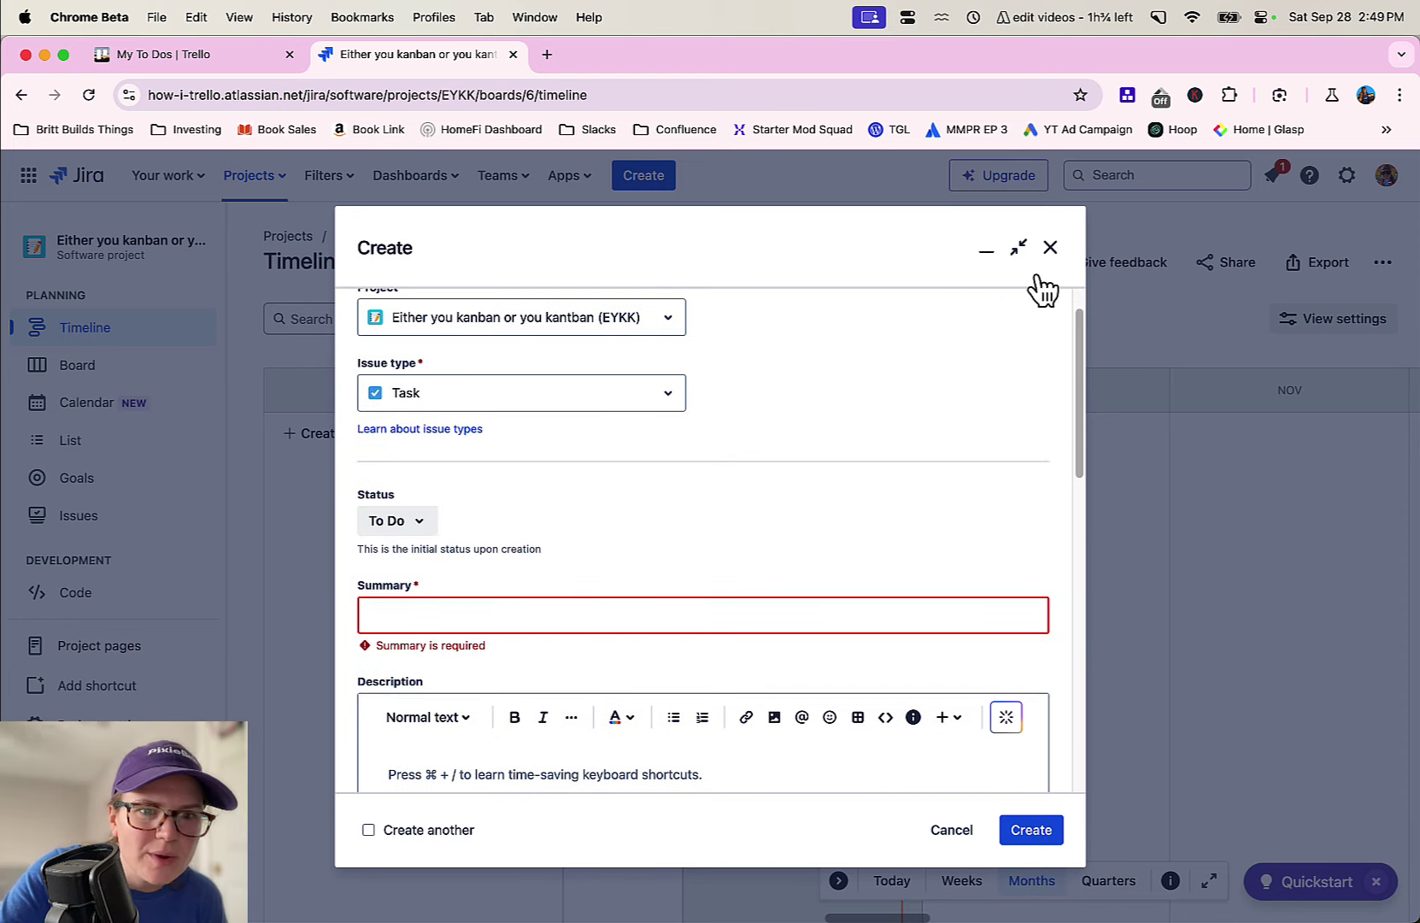
left_click(1050, 249)
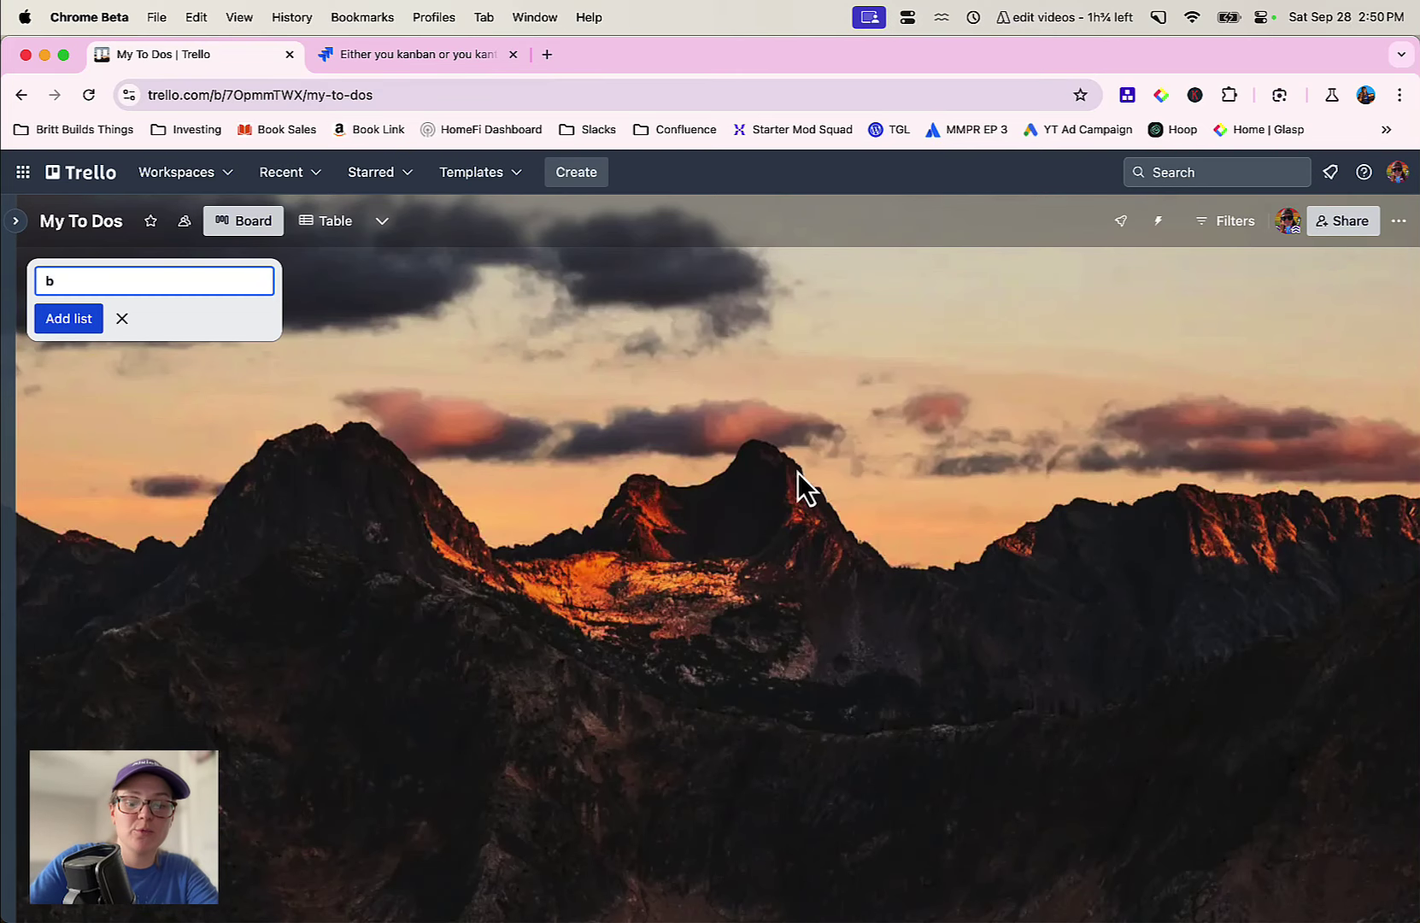
- Search boards to open Meal Planning Remake, then search 'chore' for Apt 807 Chore Chart
key("Escape")
type("/meal")
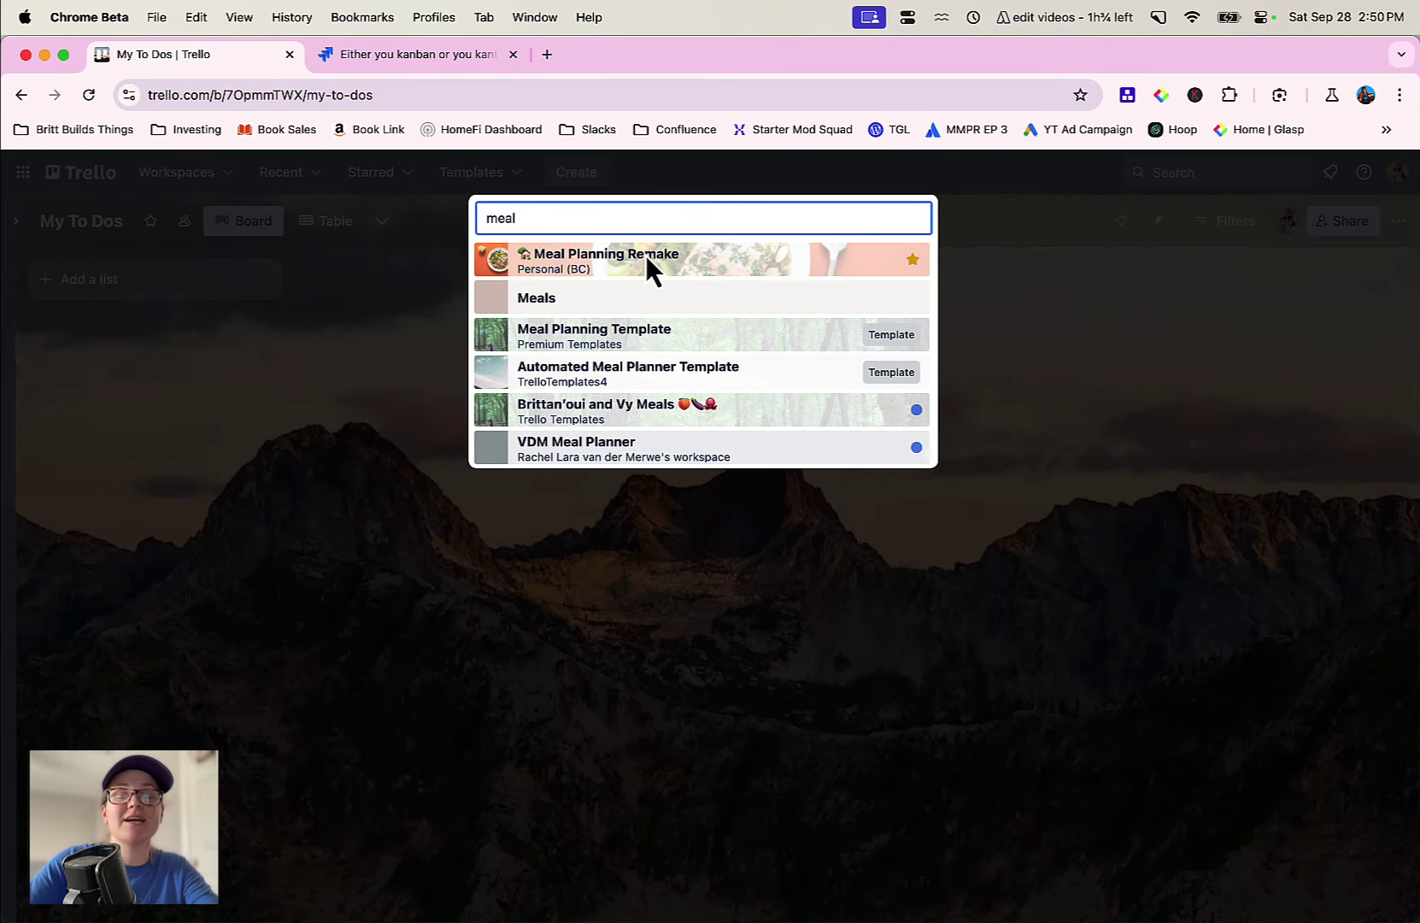
left_click(647, 256)
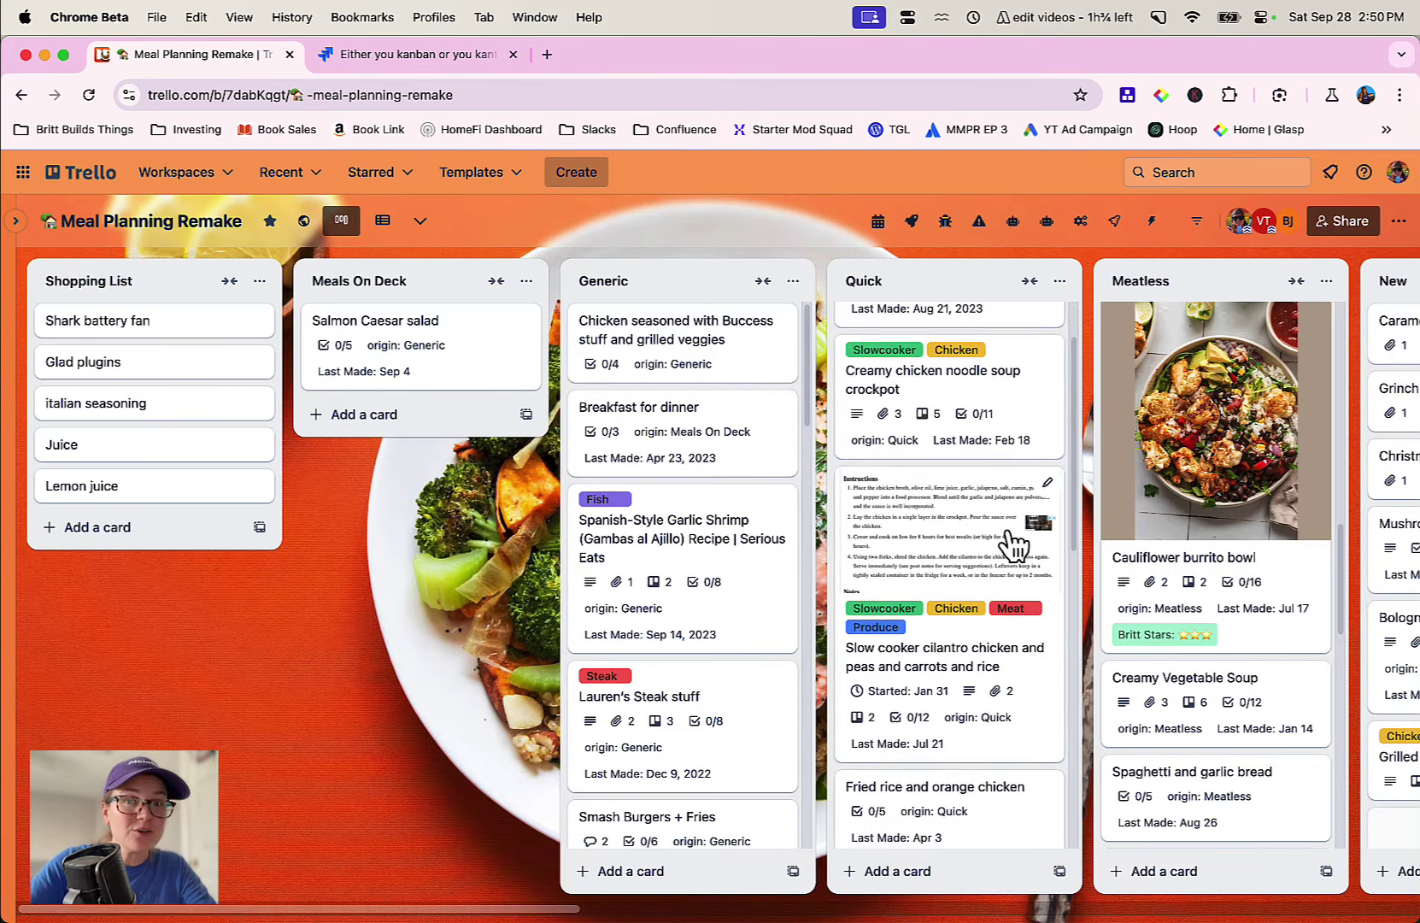
type("/")
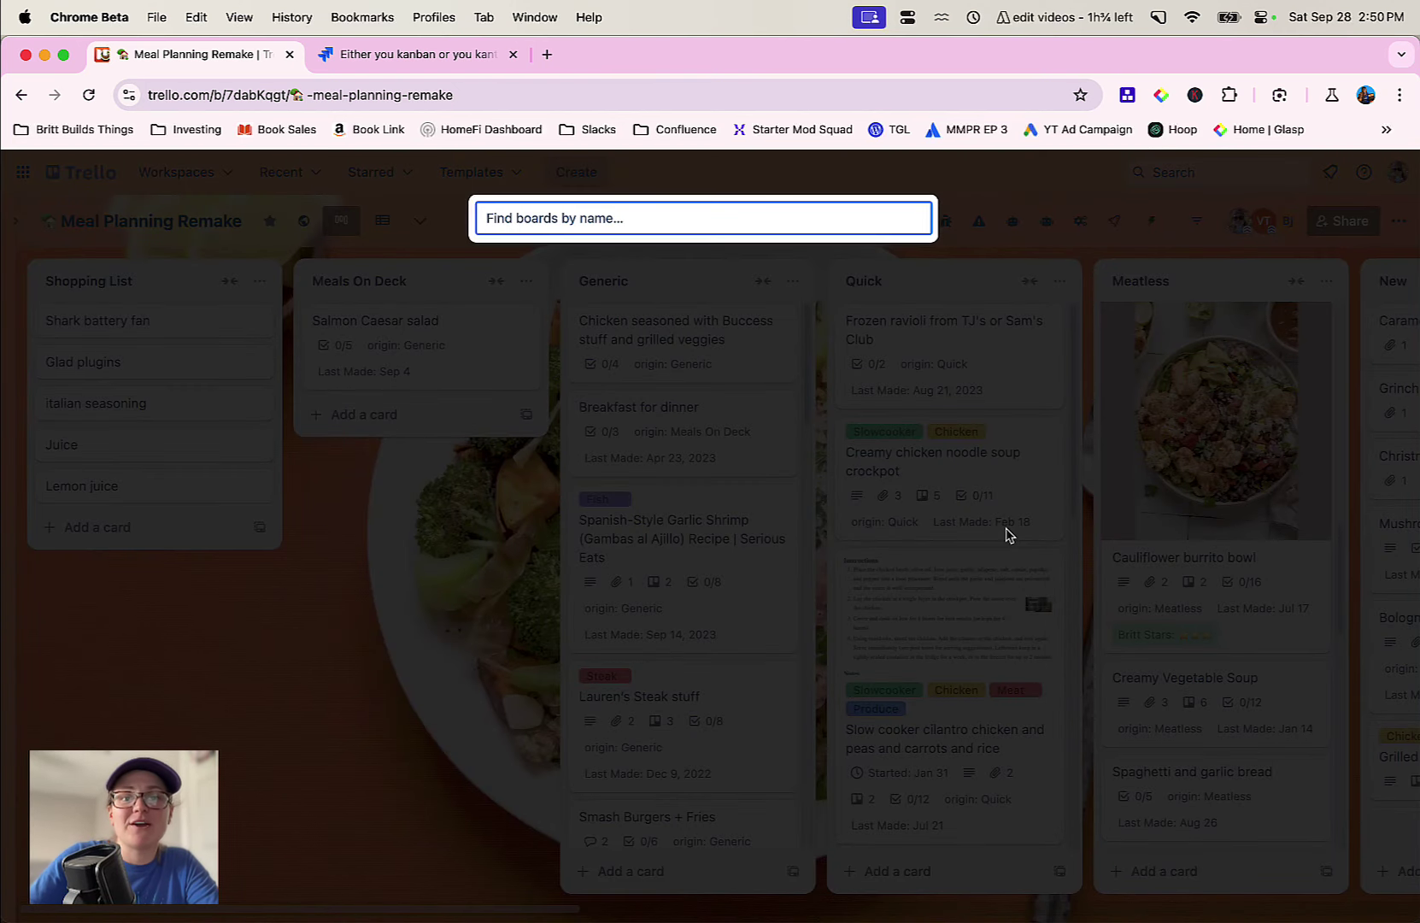
type("chore")
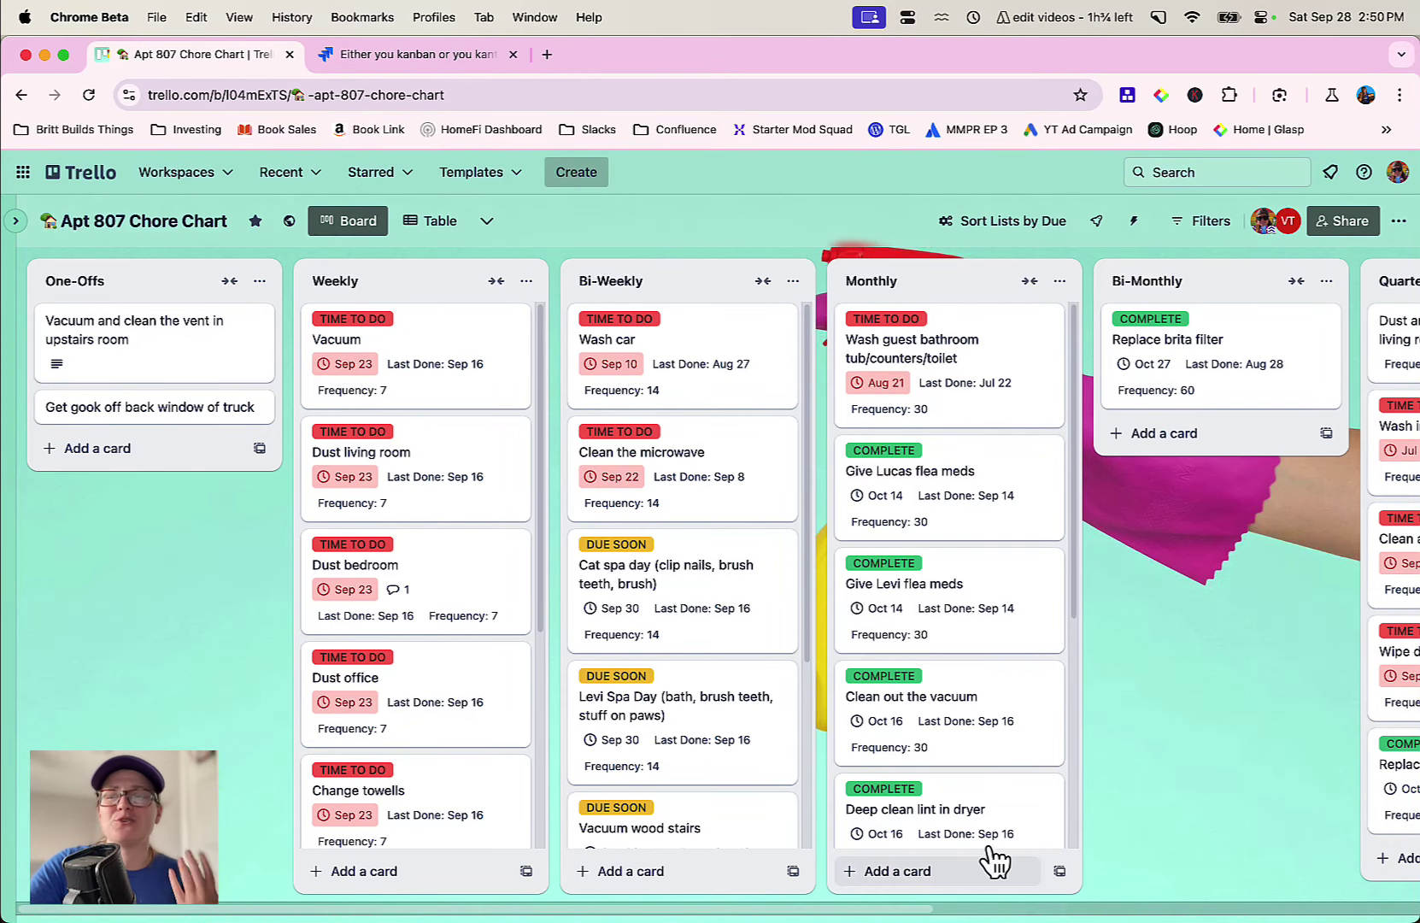
- Change the chore chart board's background to the dark red colour
scroll(691, 683, "right", 5)
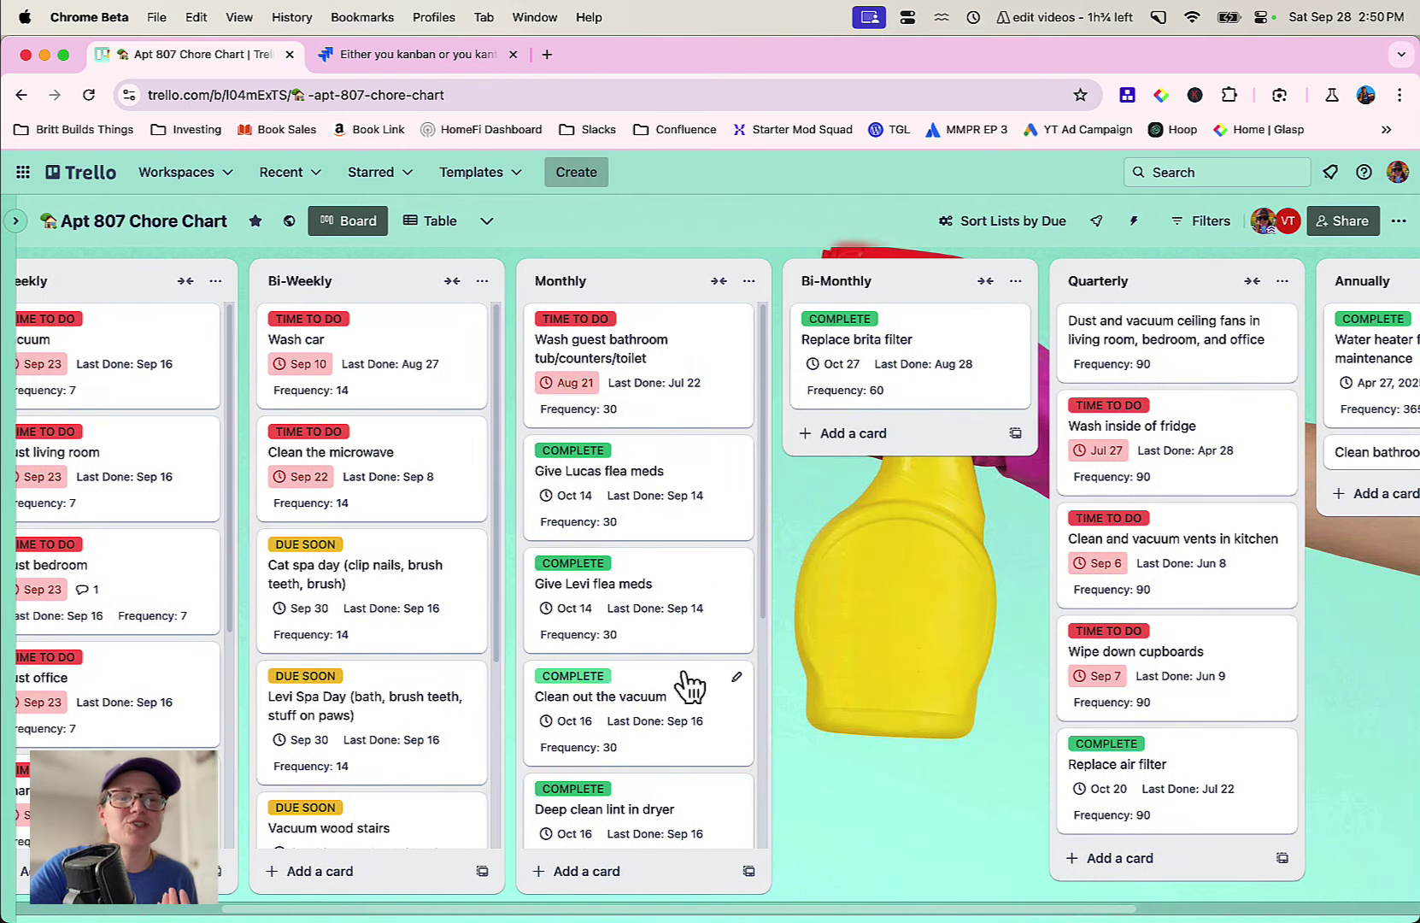
scroll(691, 684, "left", 5)
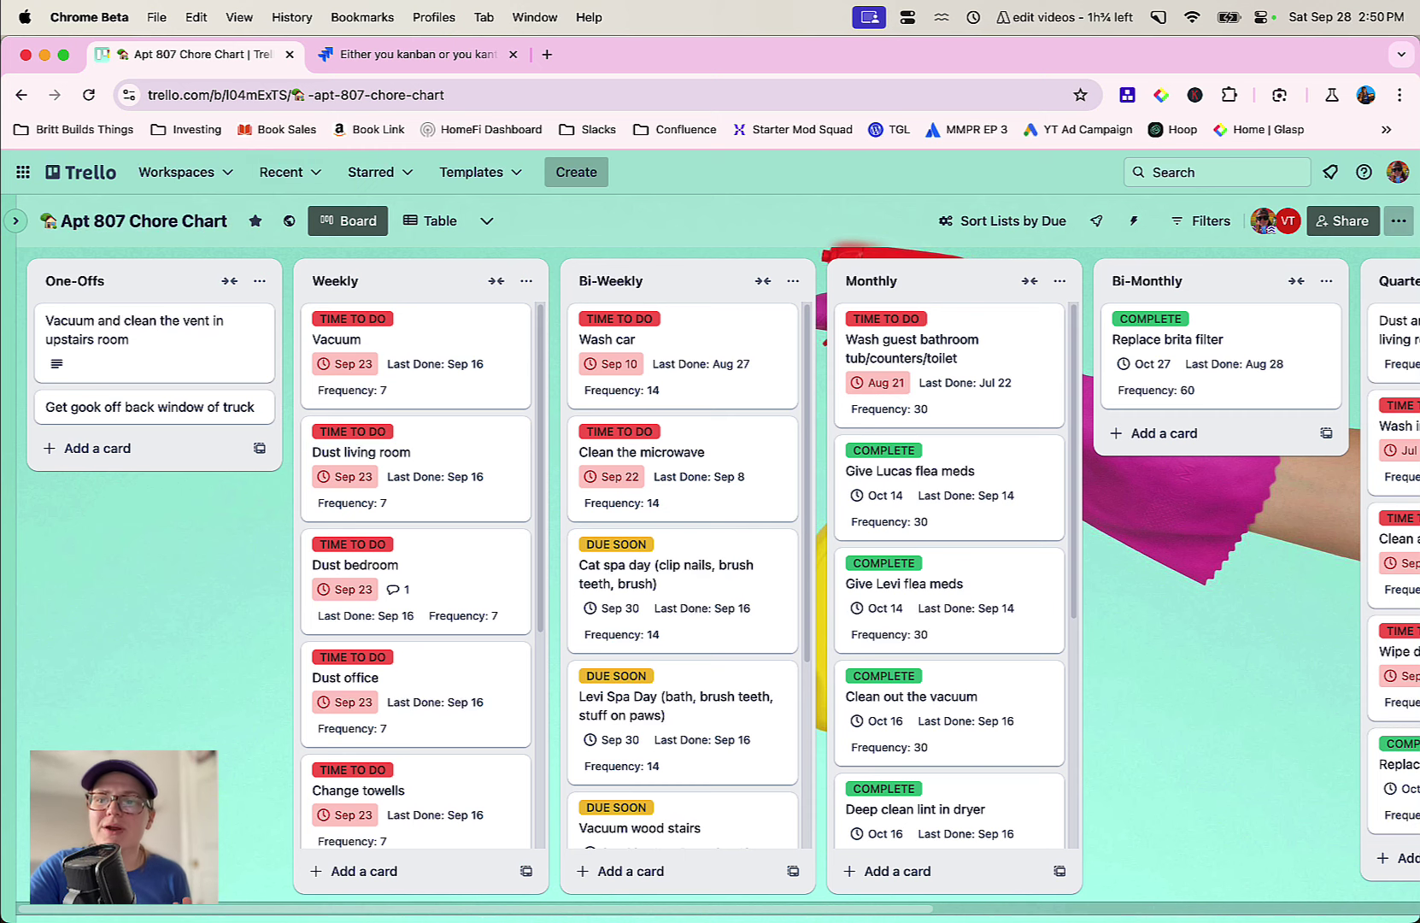
left_click(1398, 221)
left_click(1194, 445)
left_click(1320, 342)
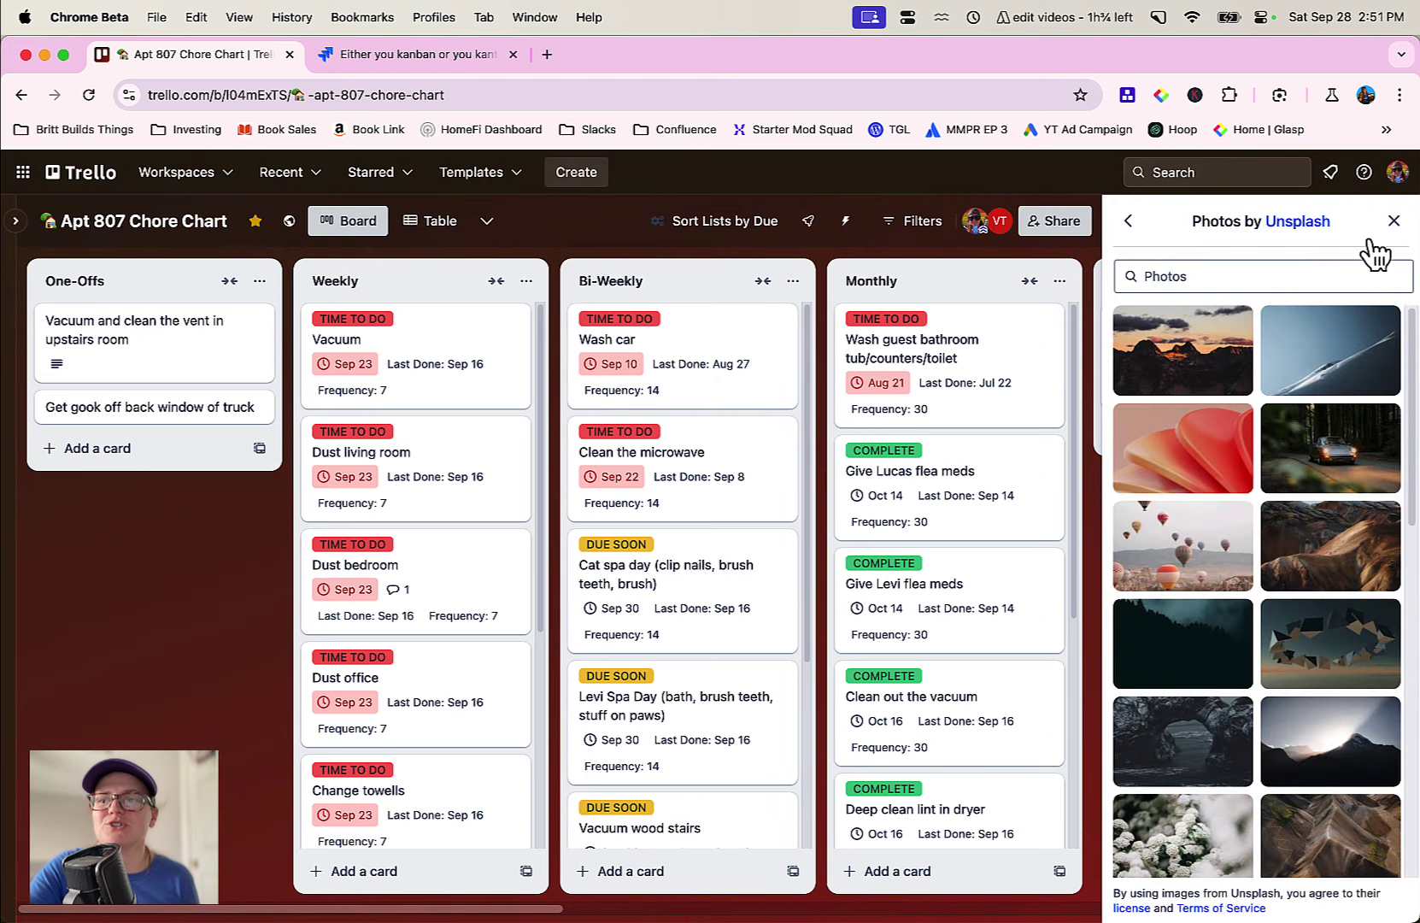
left_click(1393, 221)
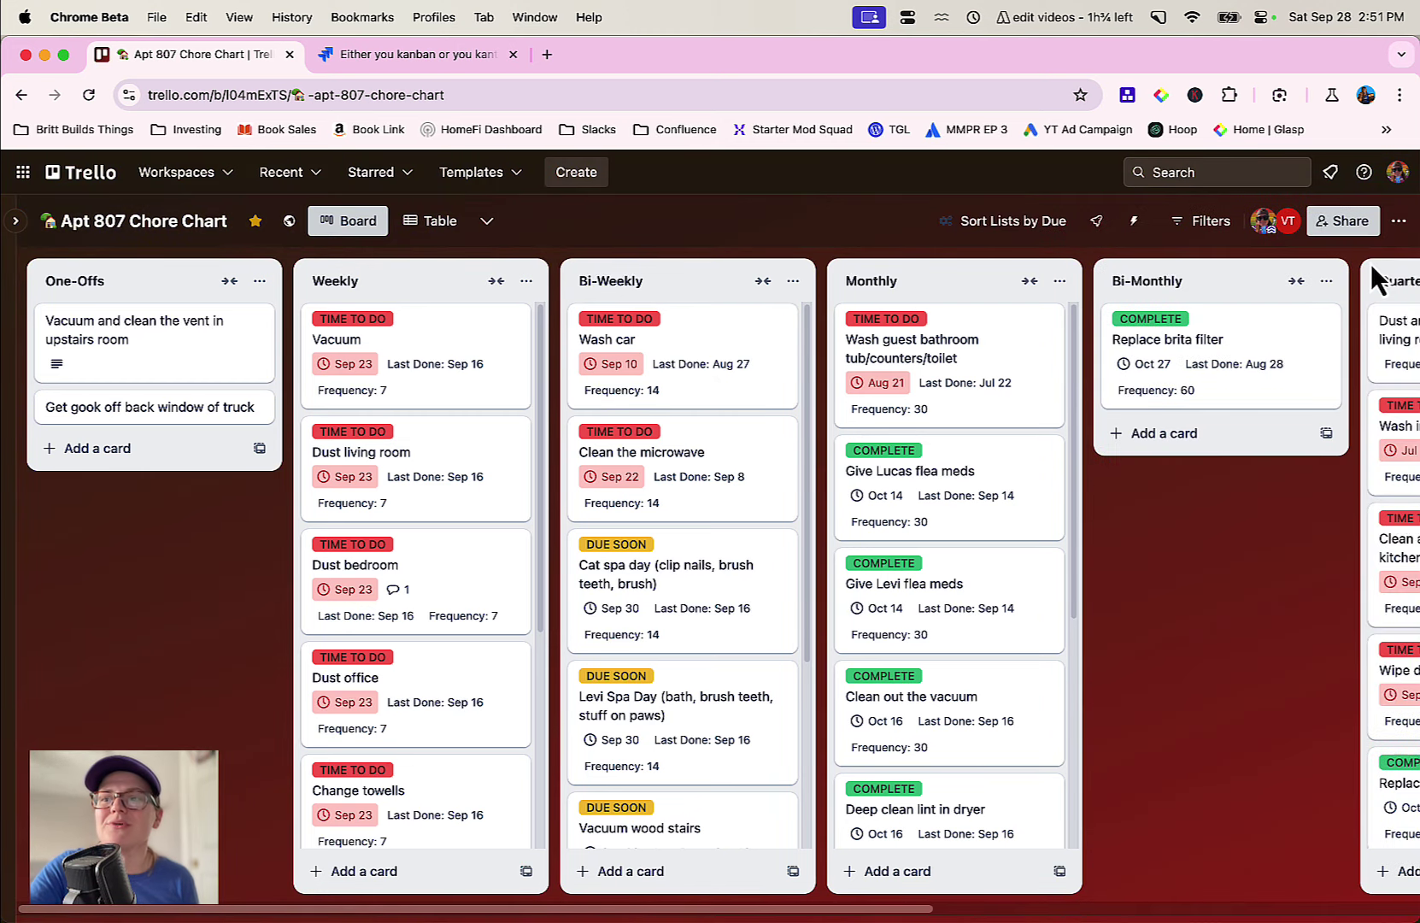
- Stick a green check-mark sticker on the Wash car card
left_click(1127, 226)
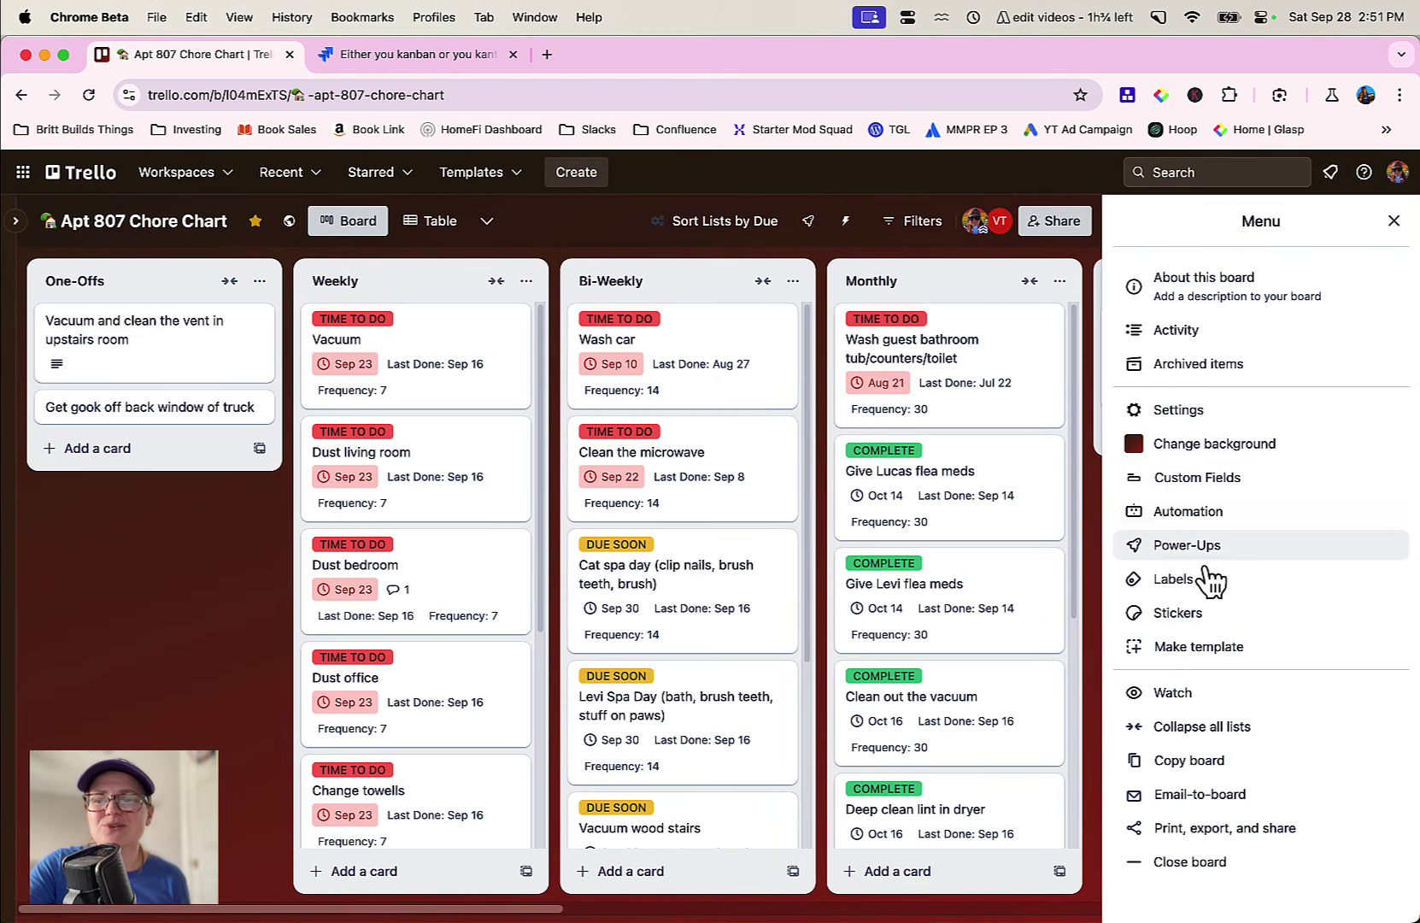
left_click(1205, 612)
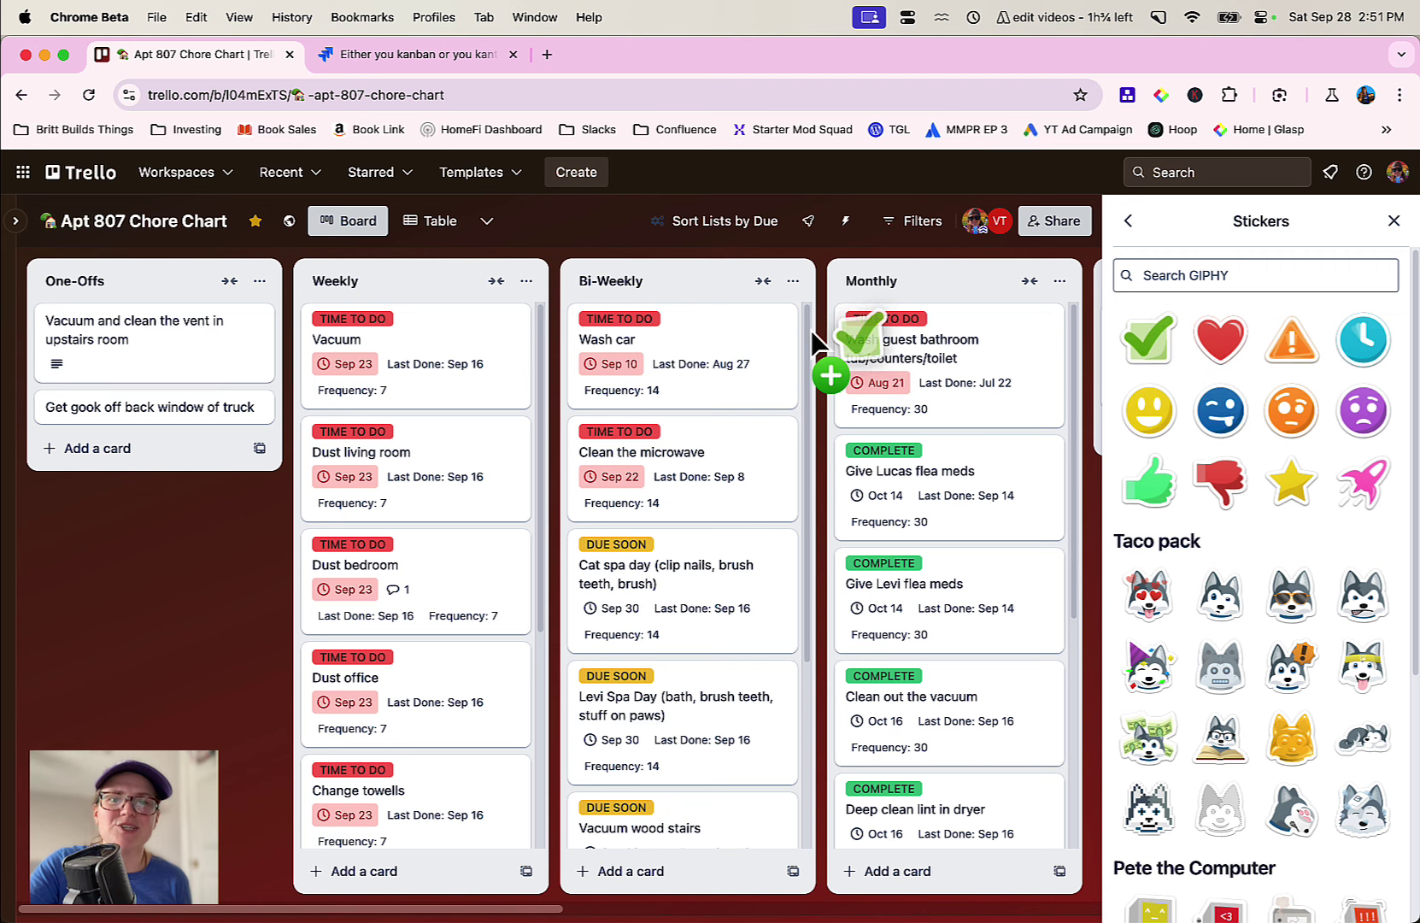
left_click_drag(755, 350, 757, 352)
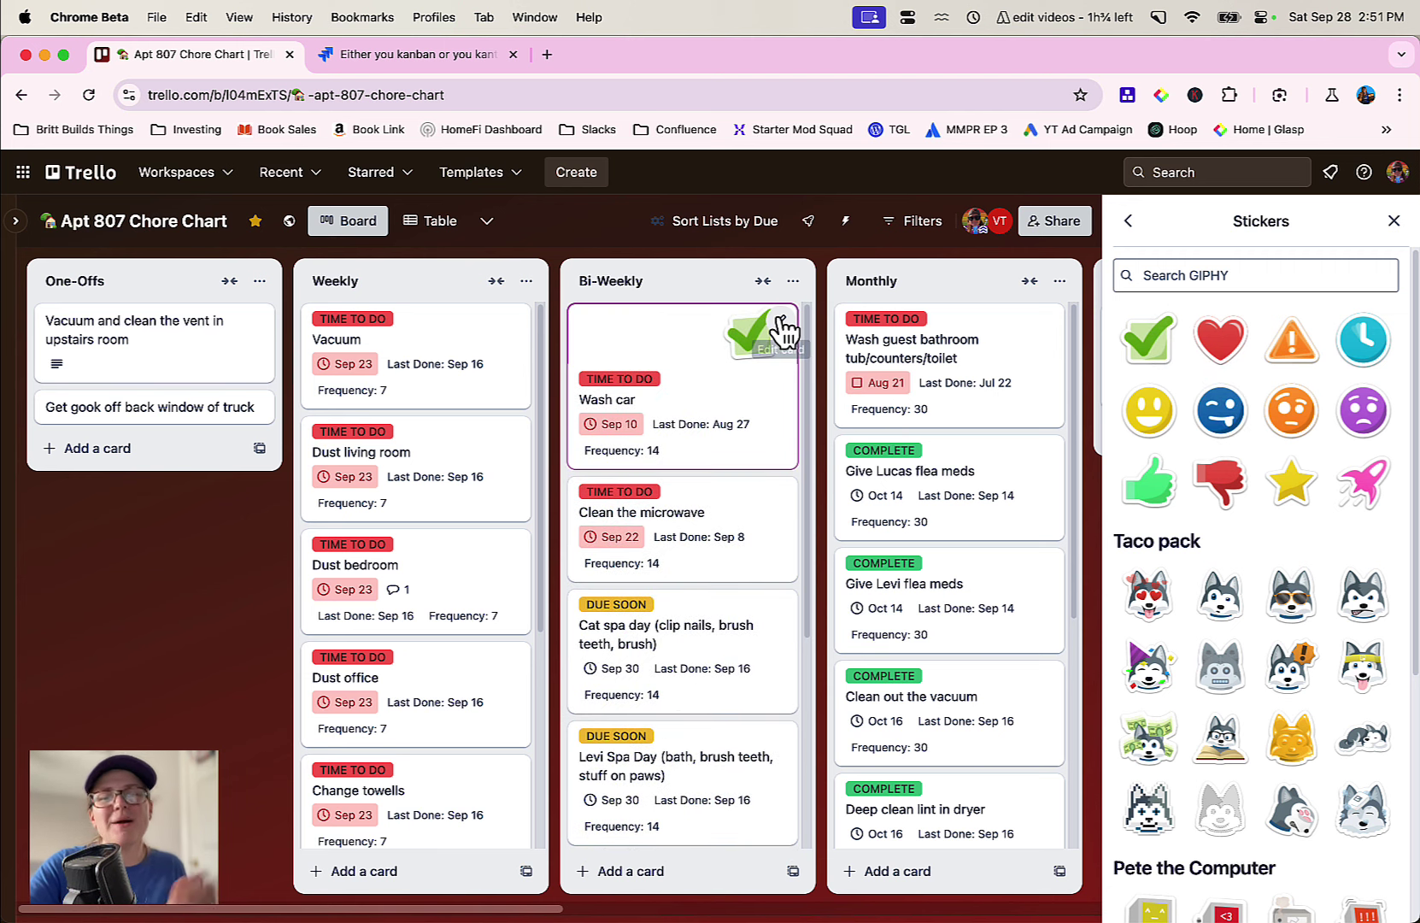
left_click(780, 323)
key("Escape")
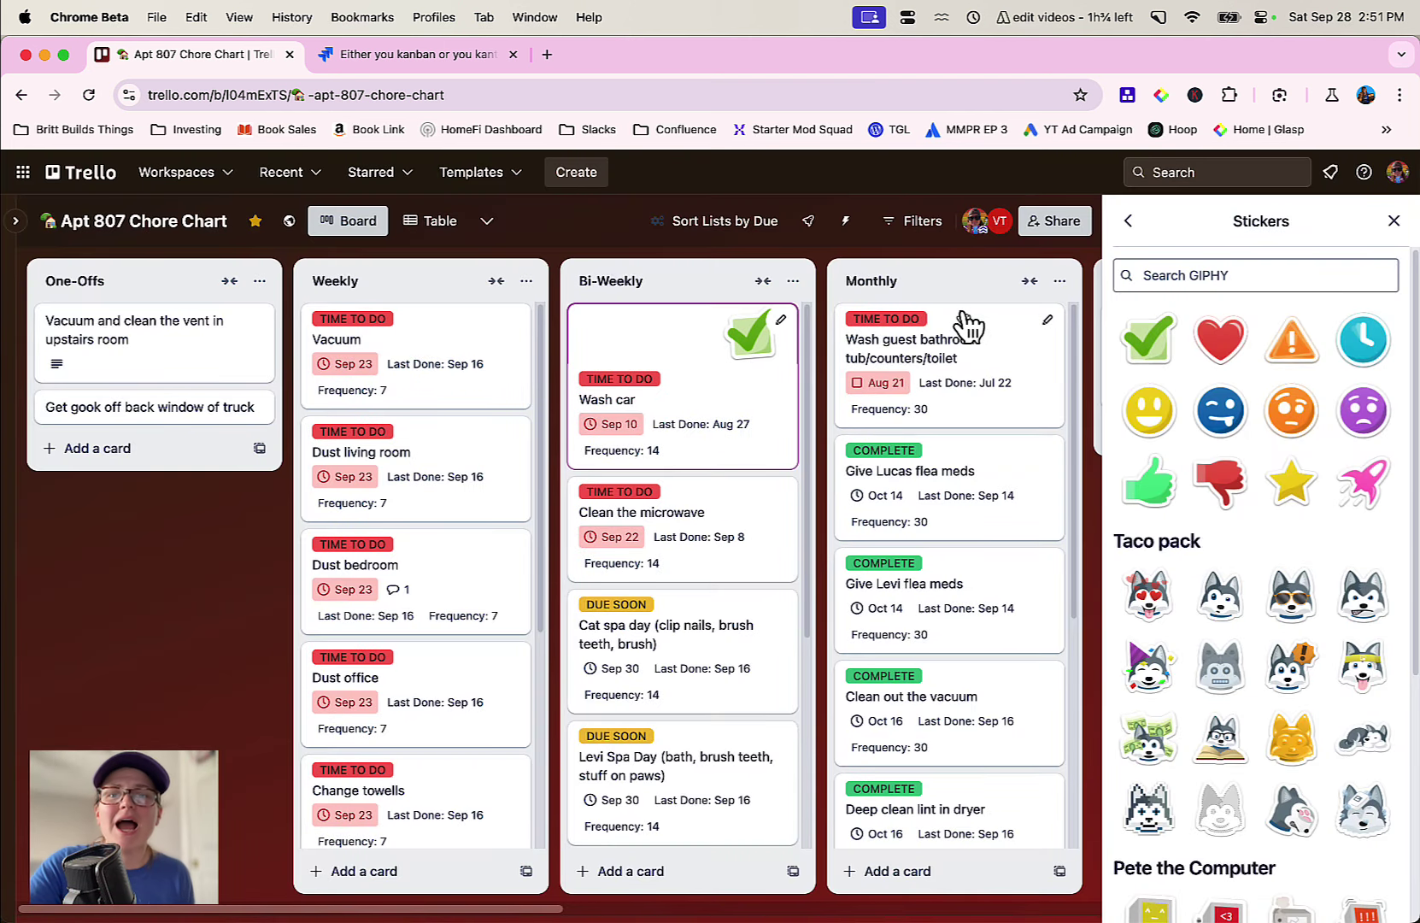
- Switch to Jira and show the EYKK project's Board view
left_click(376, 58)
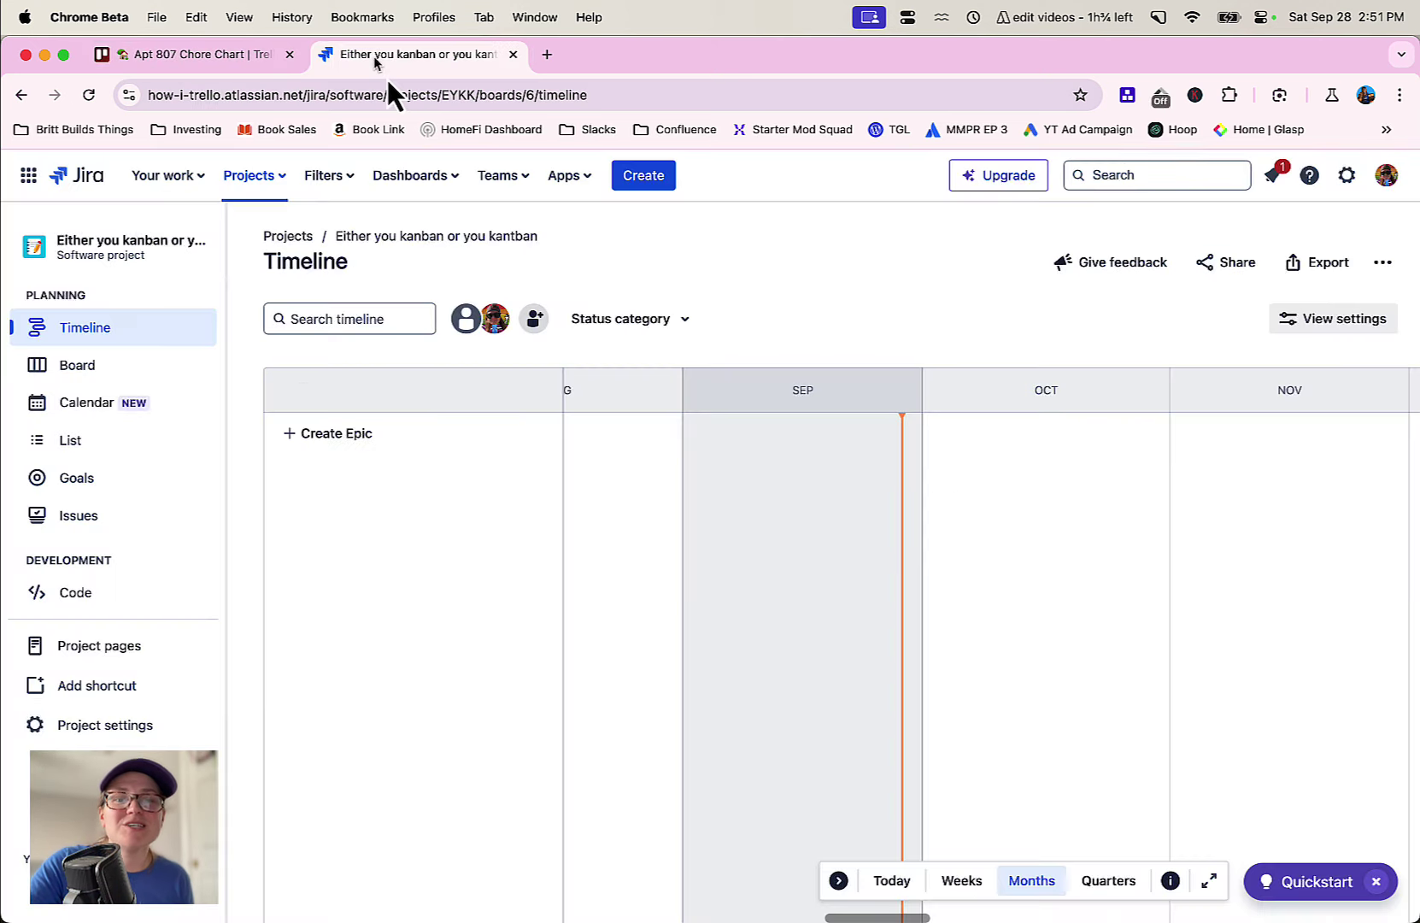
scroll(699, 605, "left", 5)
left_click(85, 367)
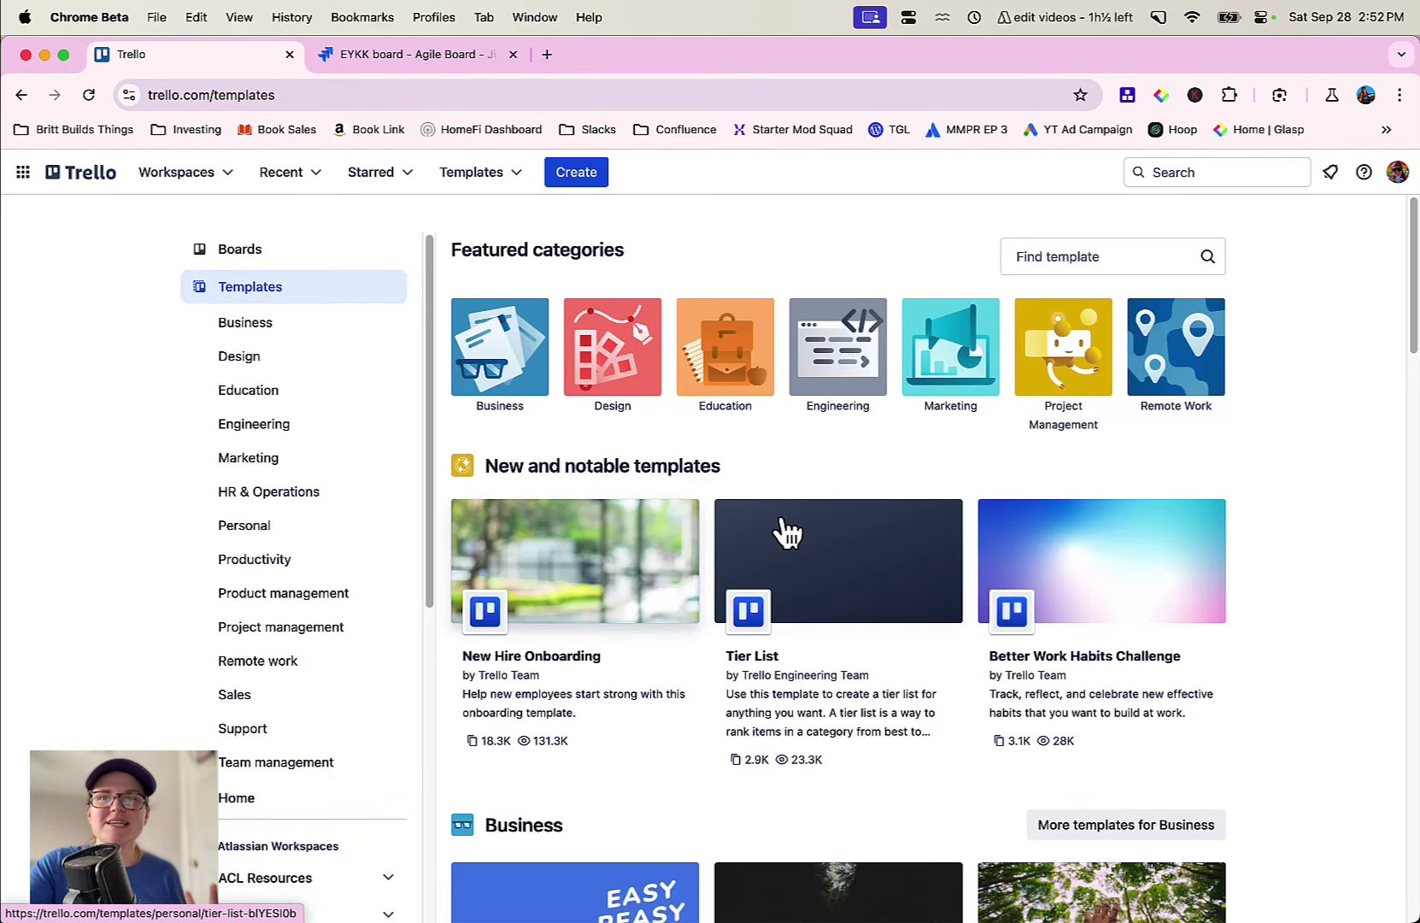
scroll(785, 531, "down", 3)
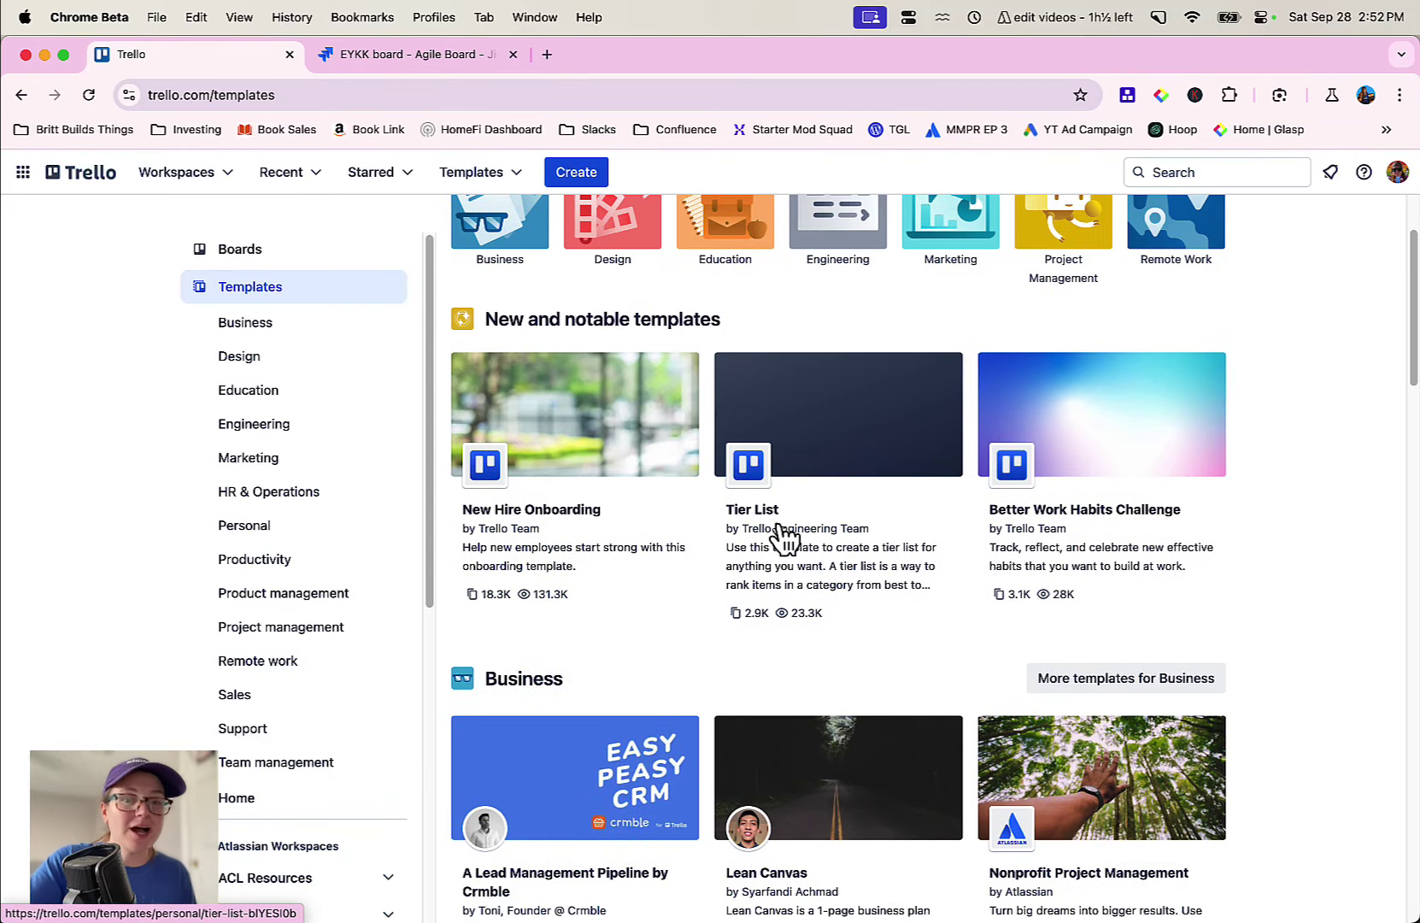
scroll(785, 537, "down", 1)
scroll(788, 537, "down", 1)
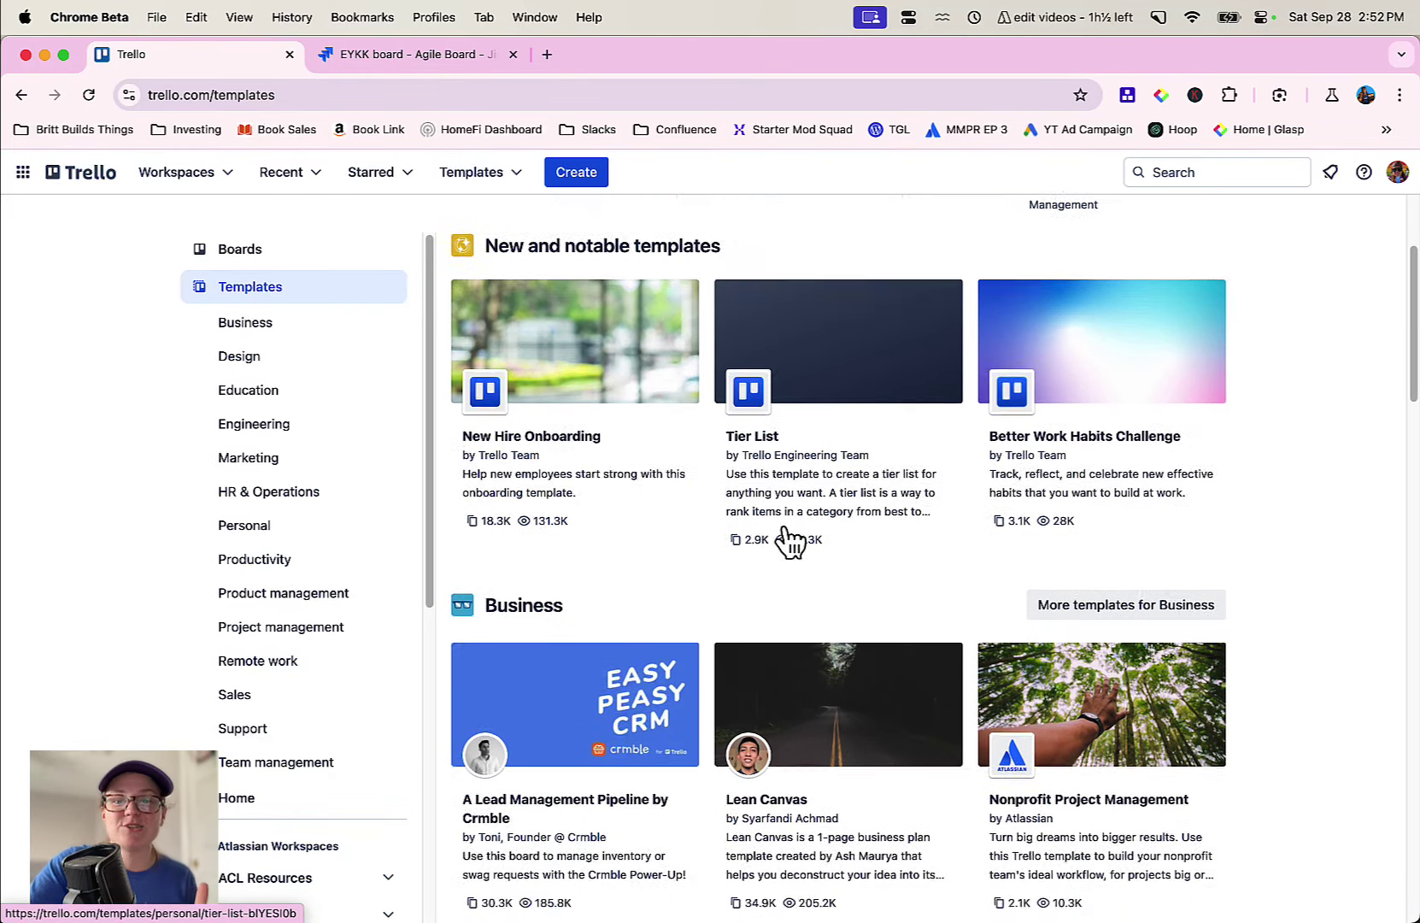
scroll(785, 537, "down", 3)
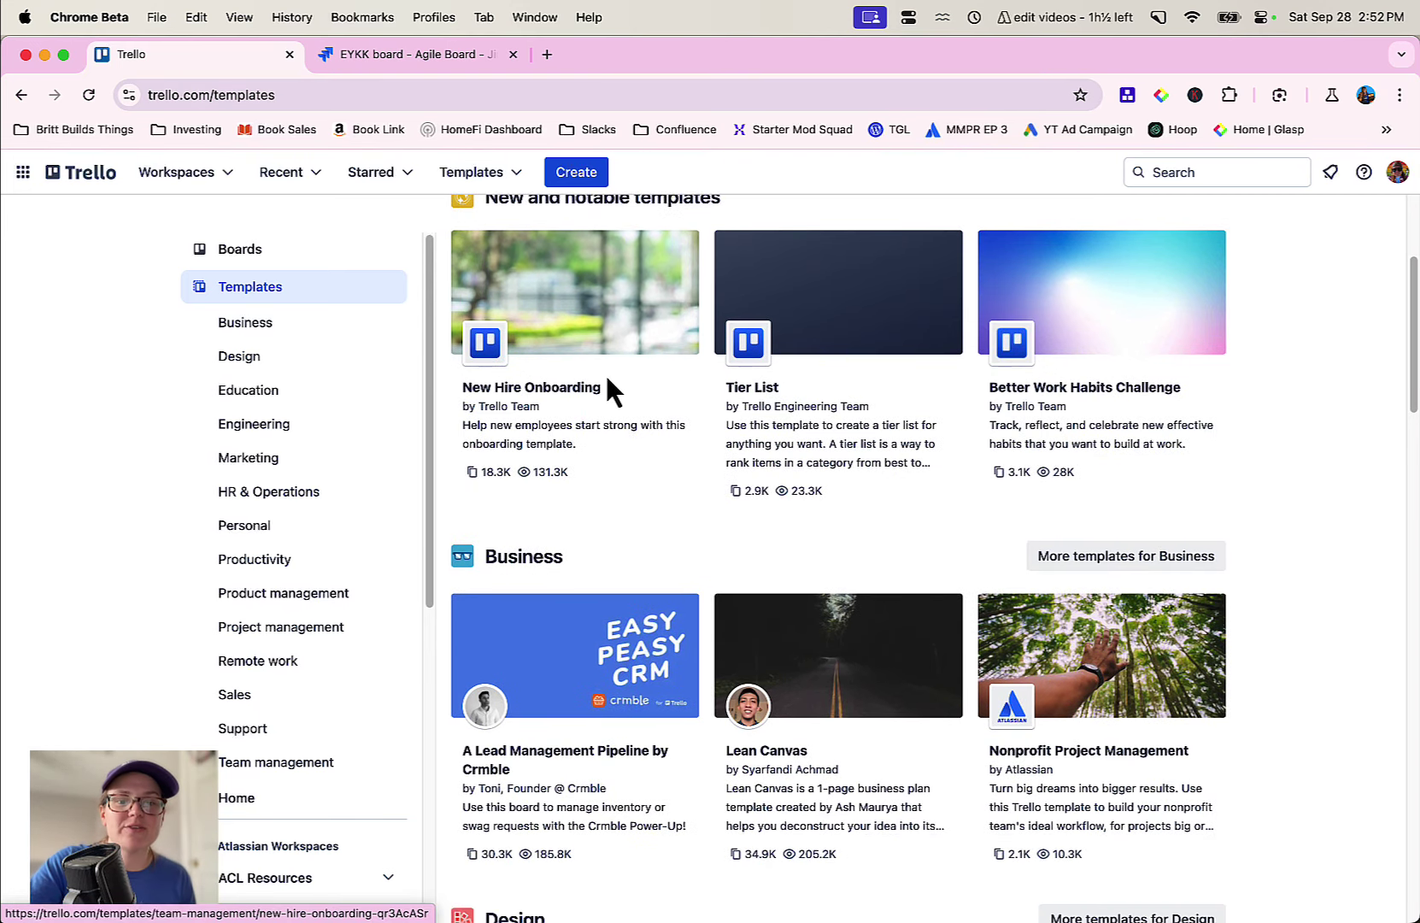
scroll(671, 620, "down", 8)
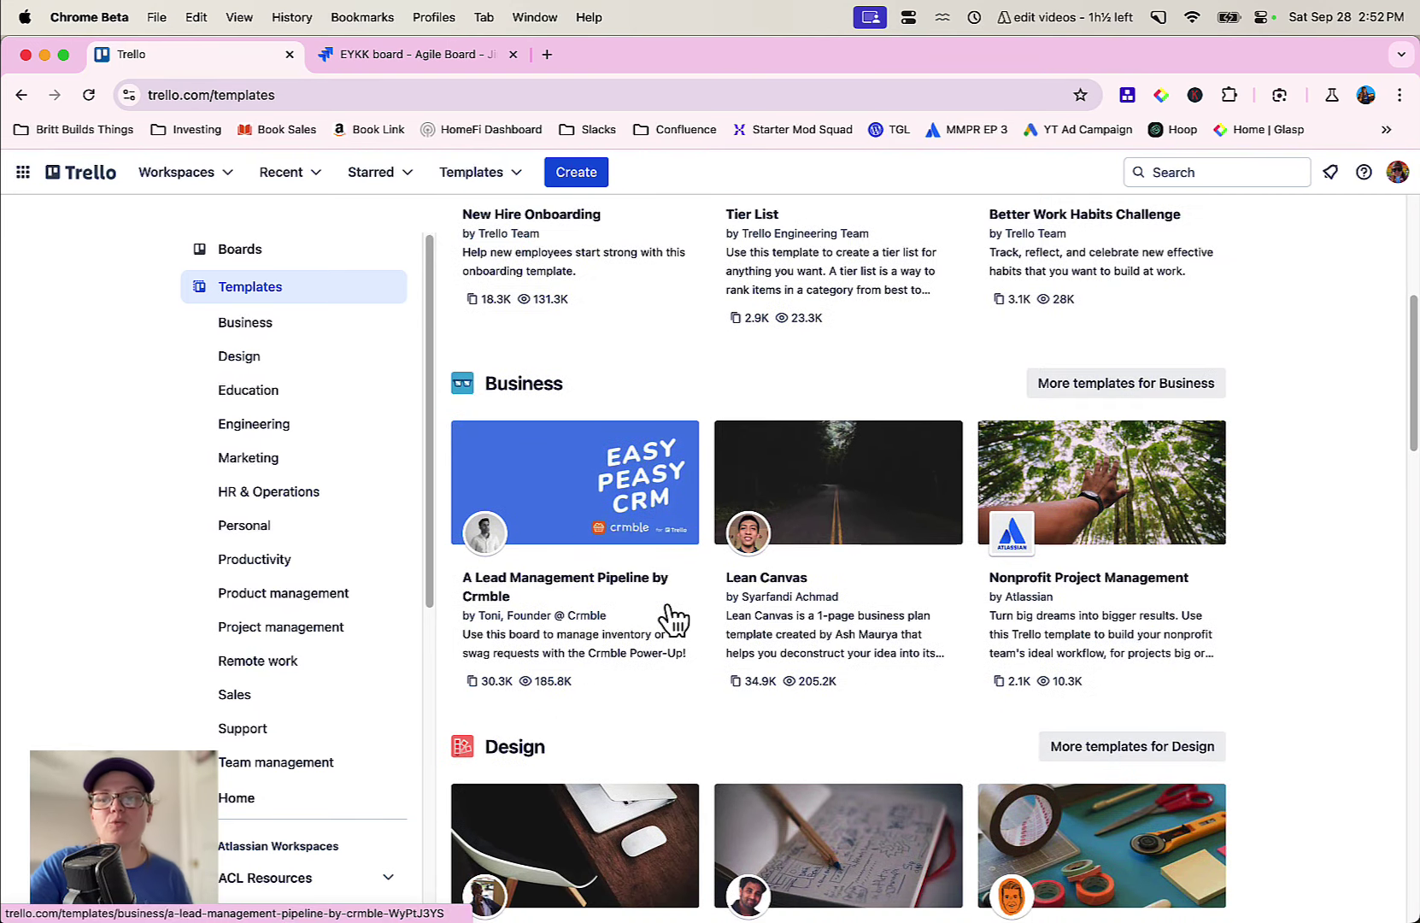
scroll(1138, 564, "down", 8)
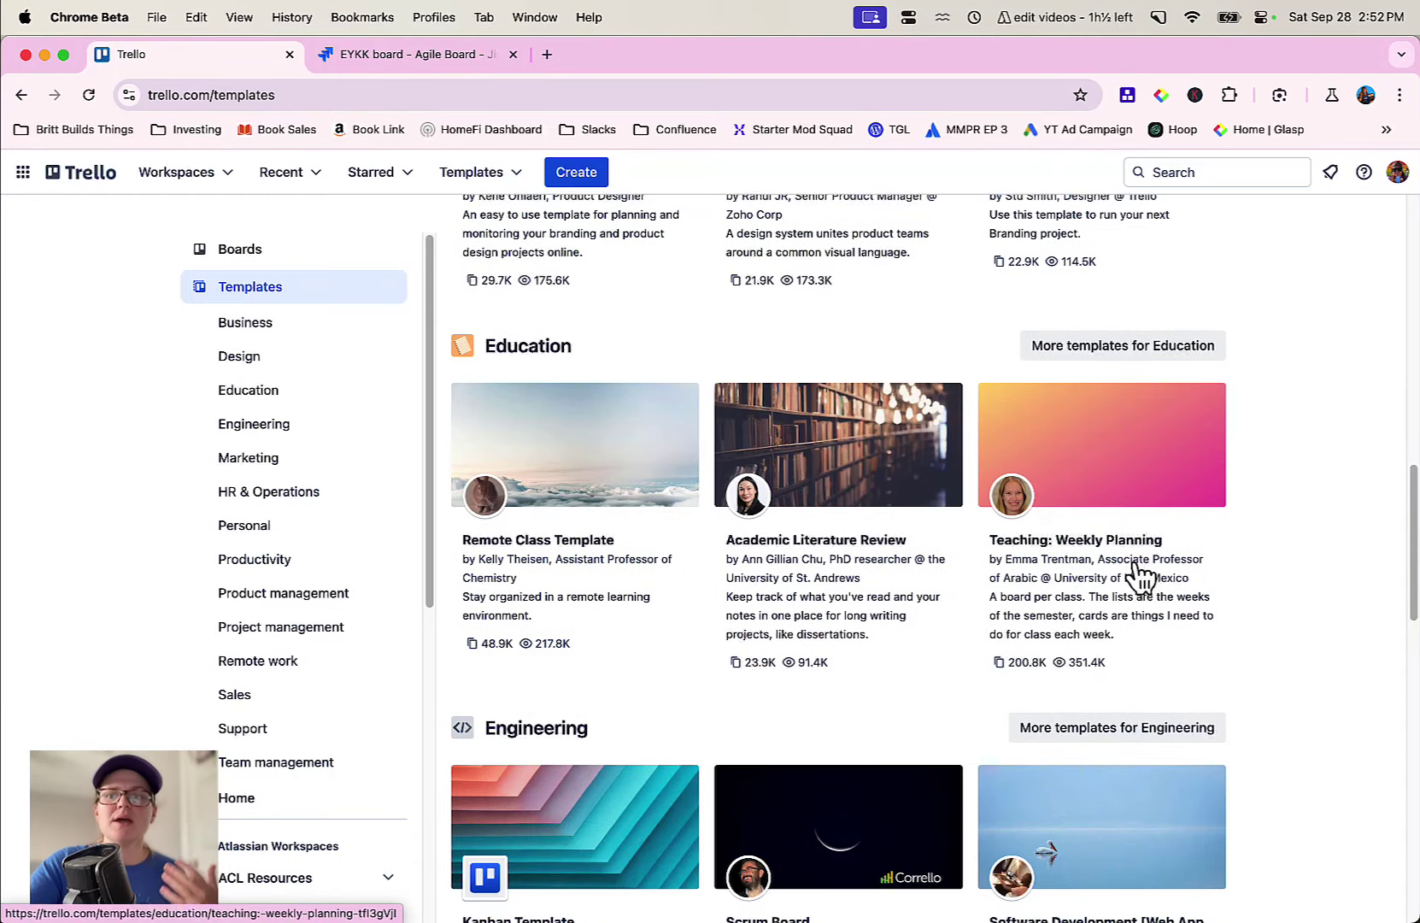
scroll(968, 578, "down", 3)
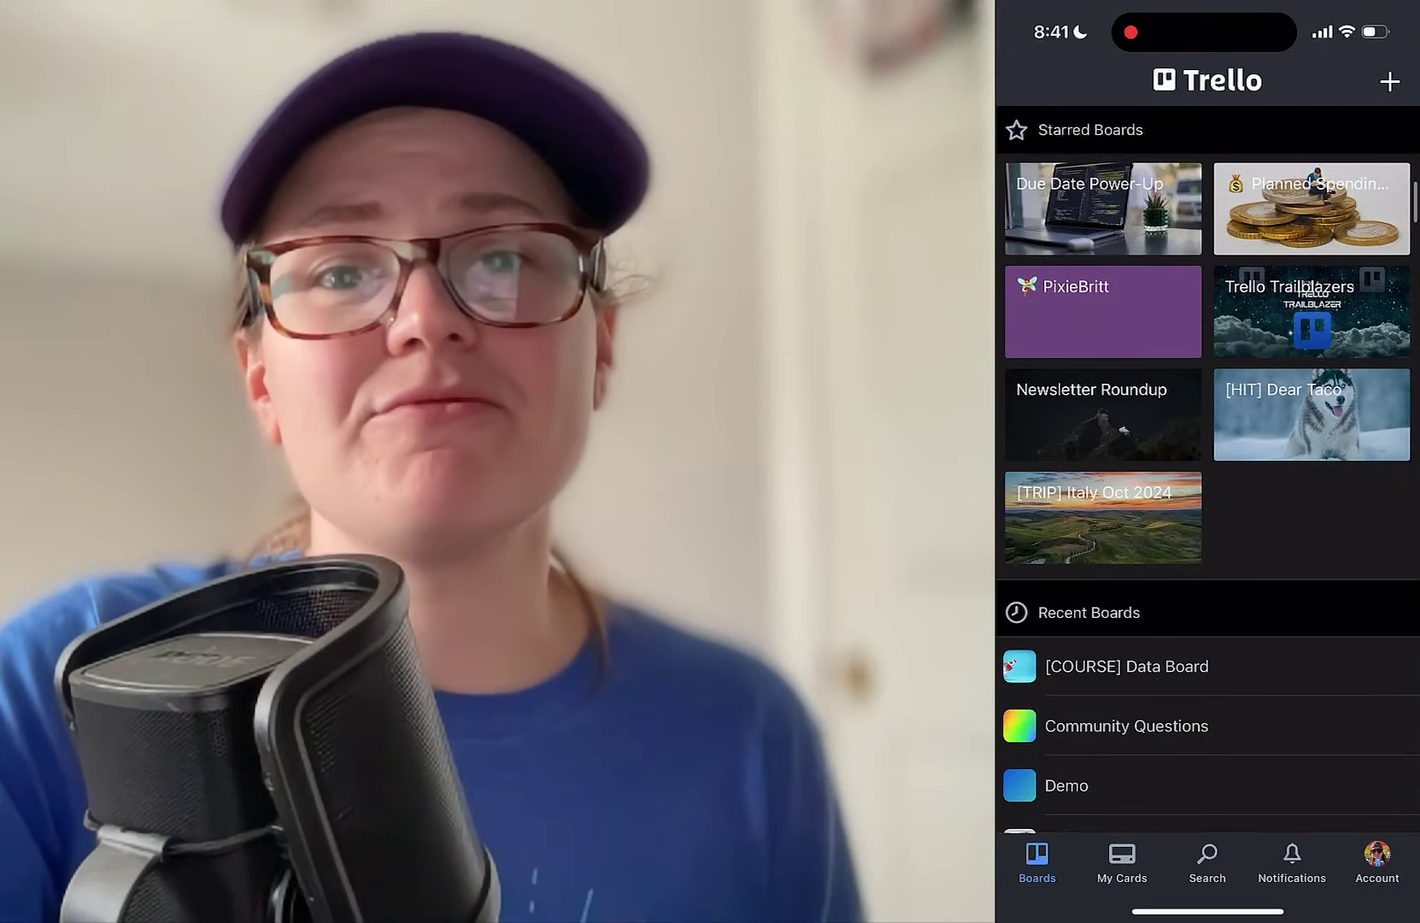
- Add a 'Fooooood!!!!!' card to the Shopping List on the Meal Planning Remake board
scroll(1208, 478, "up", 15)
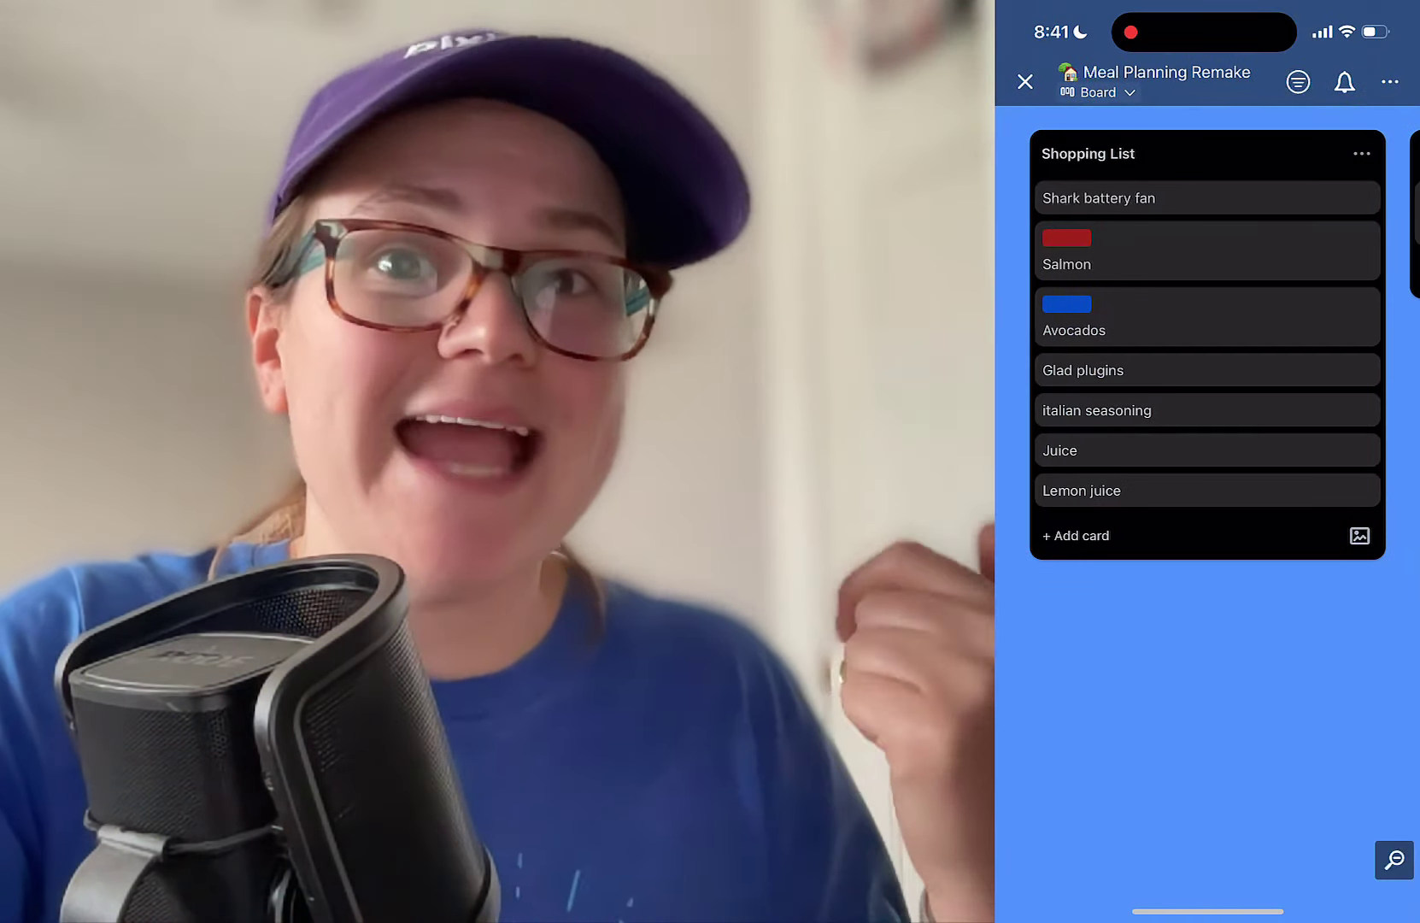
left_click(1076, 535)
type("Fooooood")
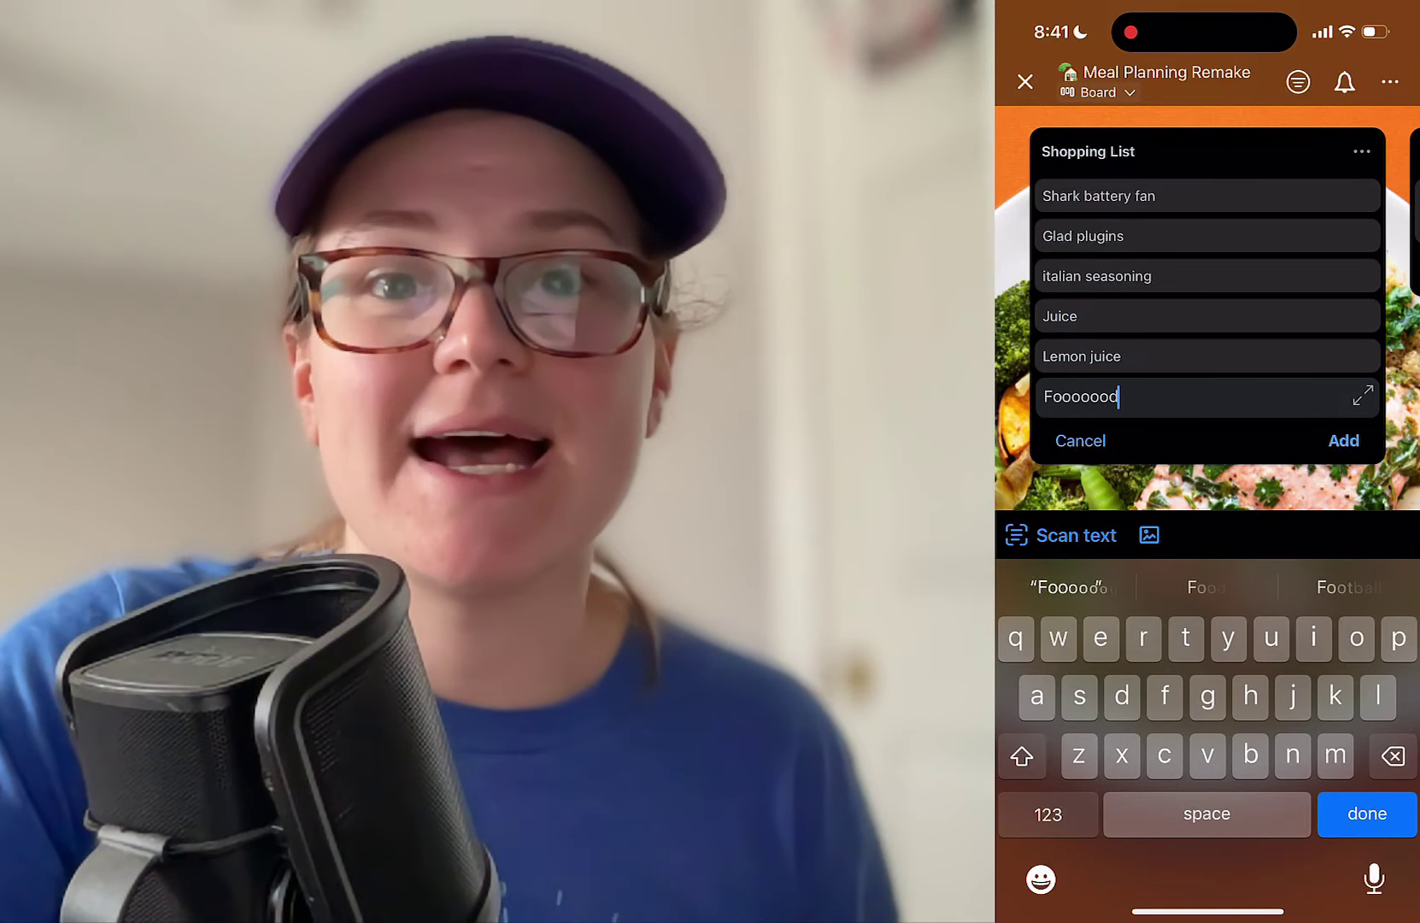
left_click(1048, 814)
type("od!!!!")
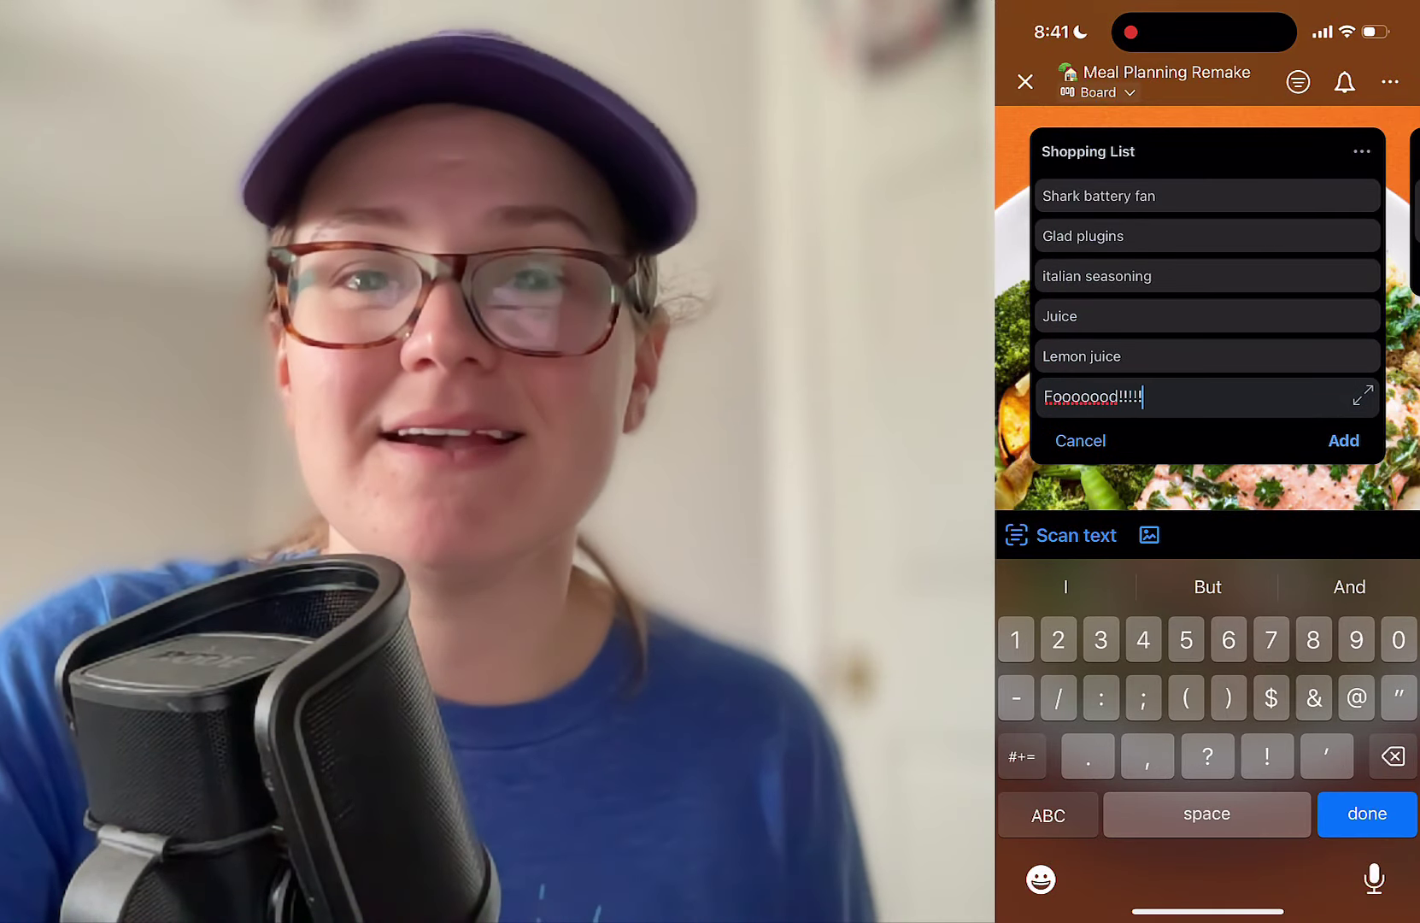
type("!")
key("Return")
key("Escape")
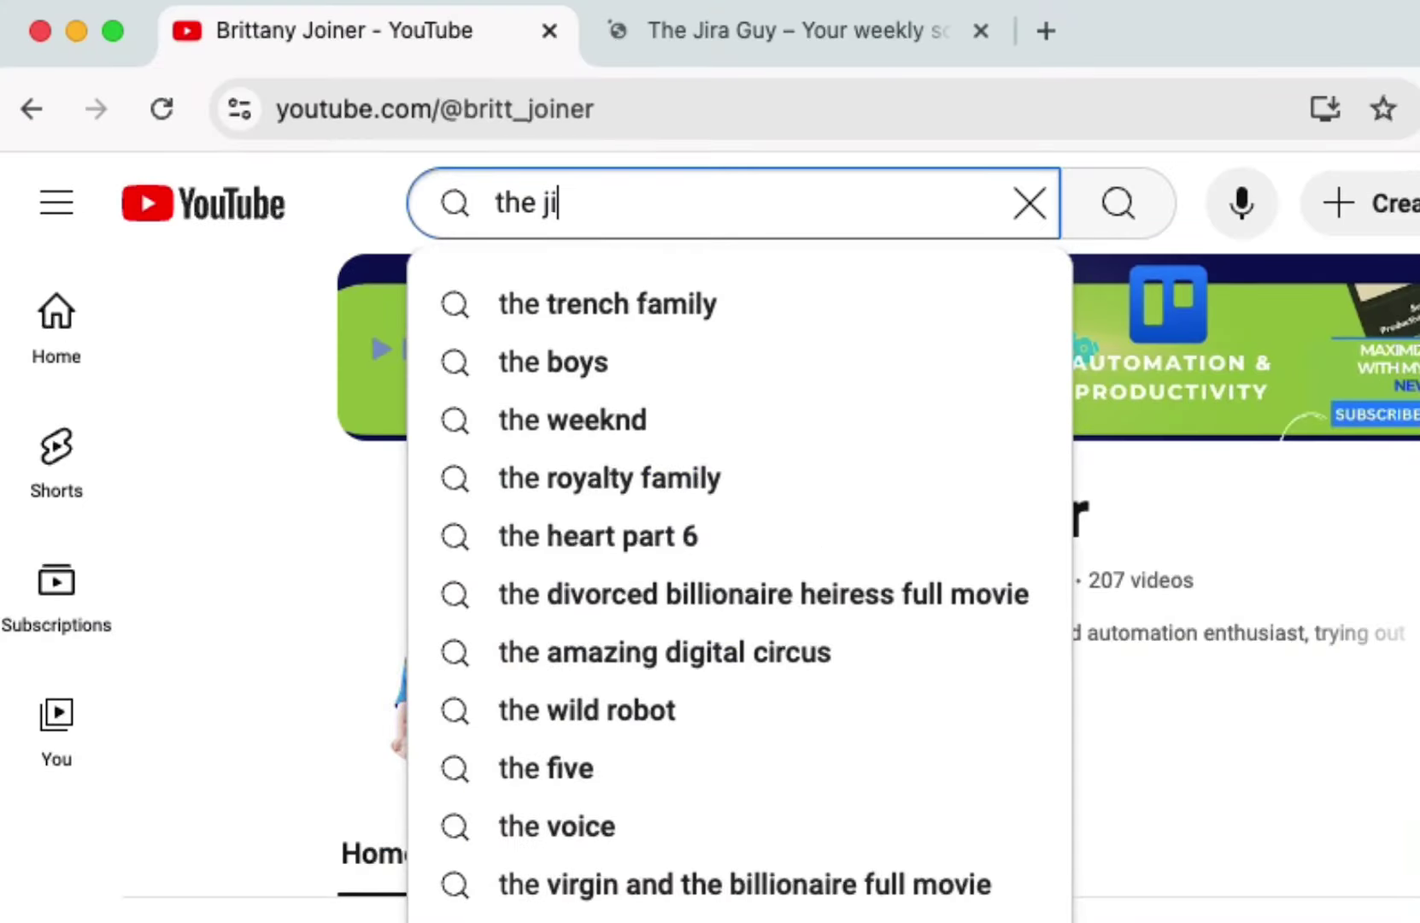
- Search for 'the jira life' to reach The Jira Guy blog
type("ra life")
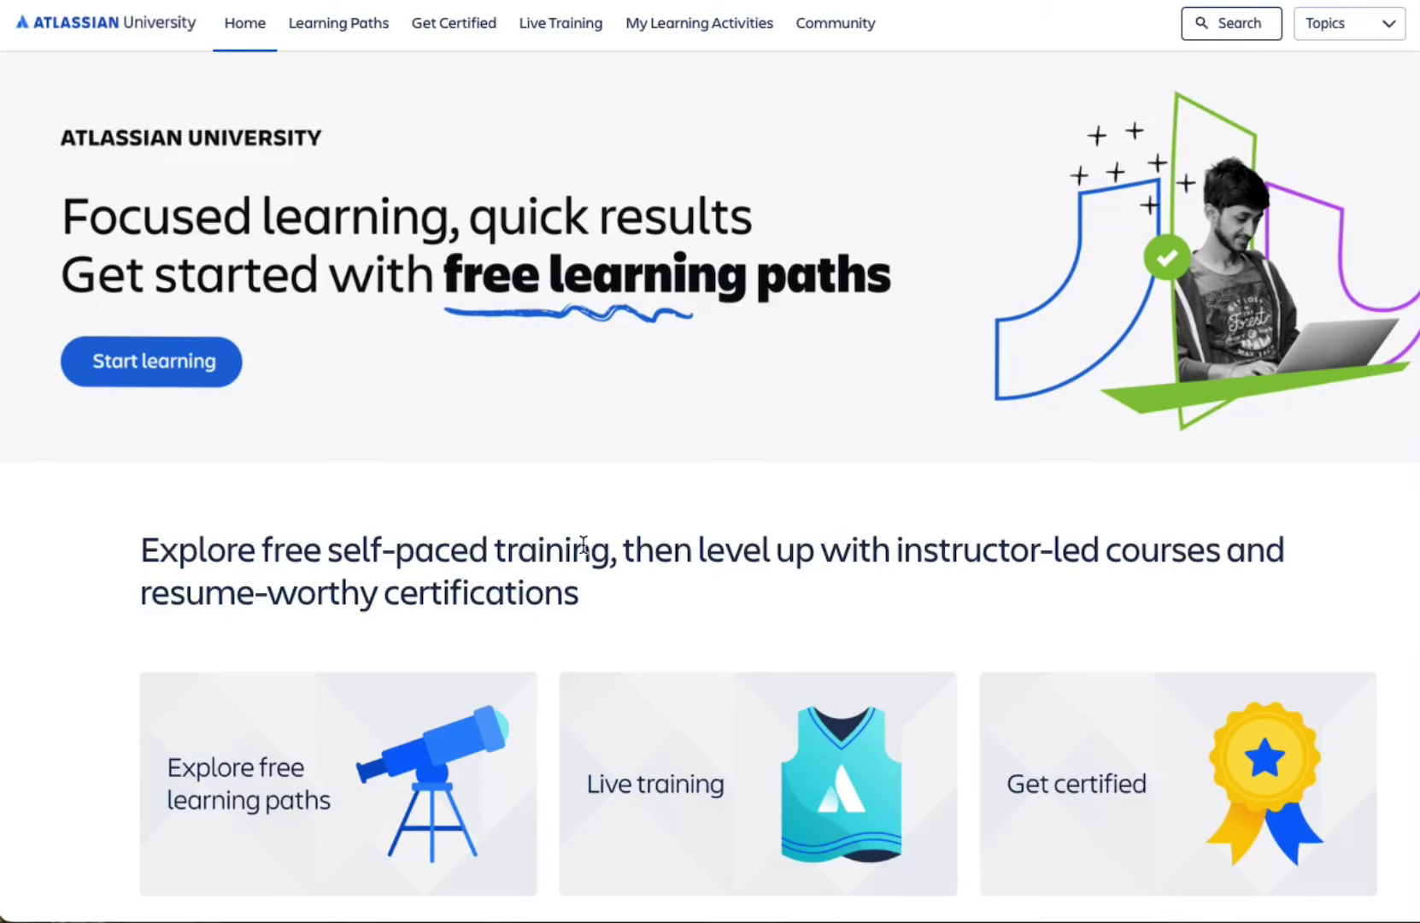
- Open Atlassian University's free learning paths and scroll down to the Trello path
scroll(553, 544, "down", 1)
left_click(329, 714)
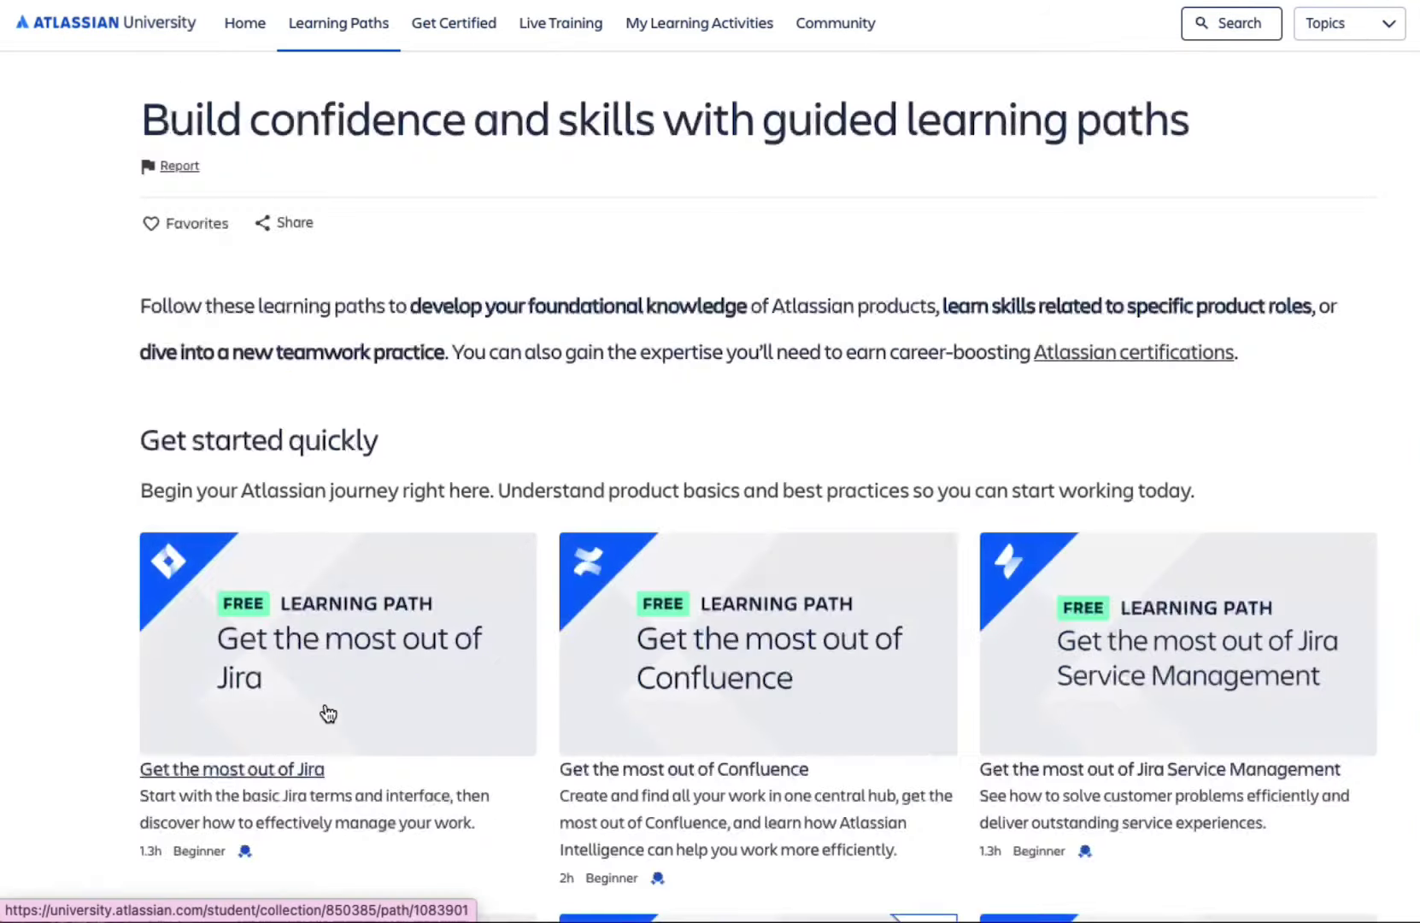
scroll(410, 720, "down", 5)
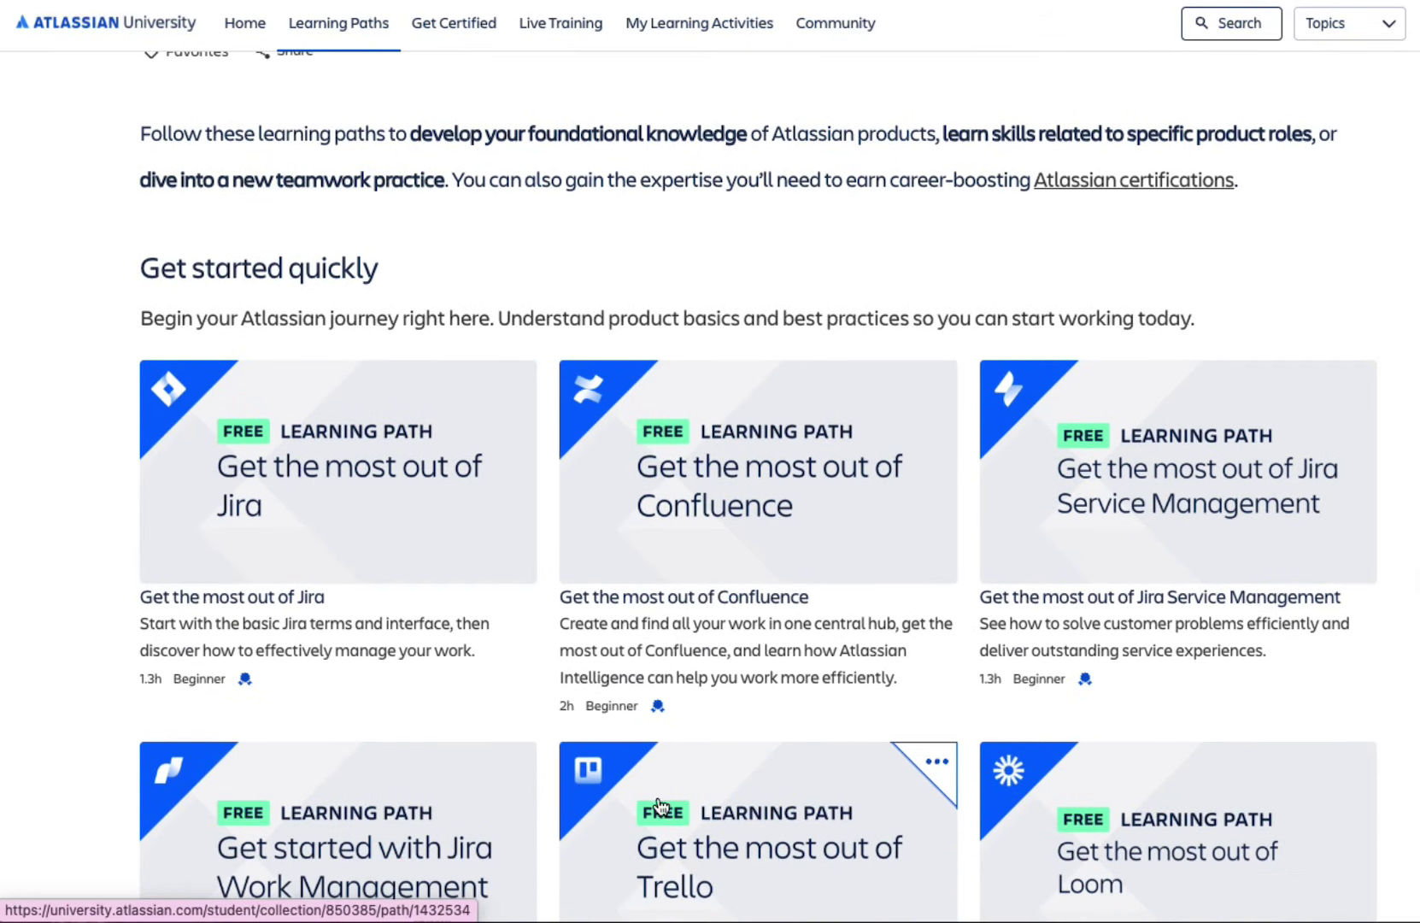